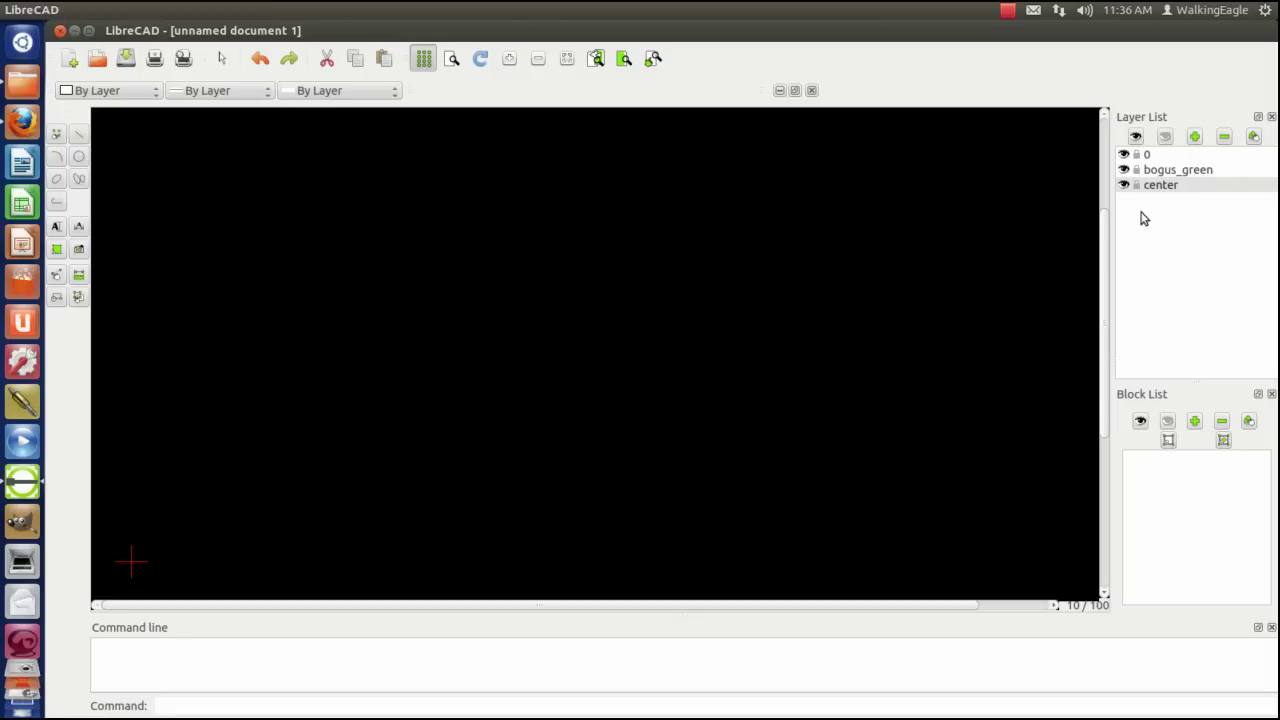
Create a layer named hidden with a Red default colour and the Dash line type.
click(1195, 138)
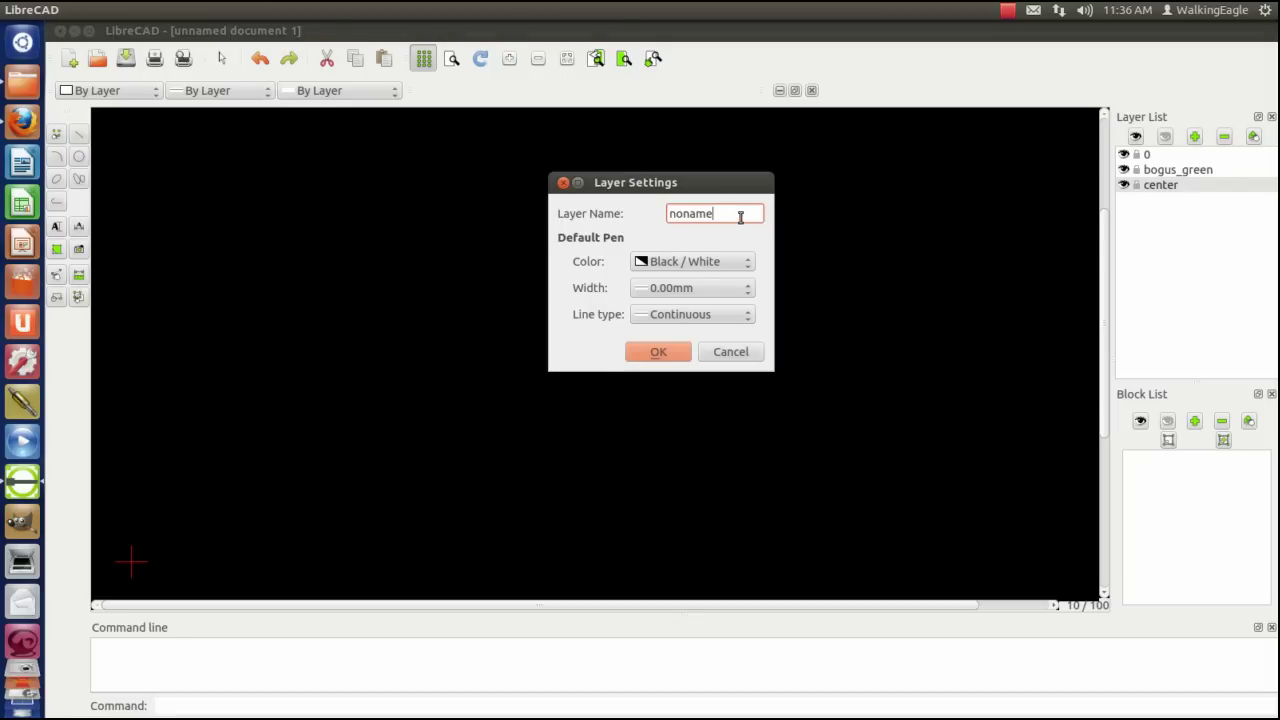
drag(736, 216, 651, 206)
text(hidden)
click(748, 266)
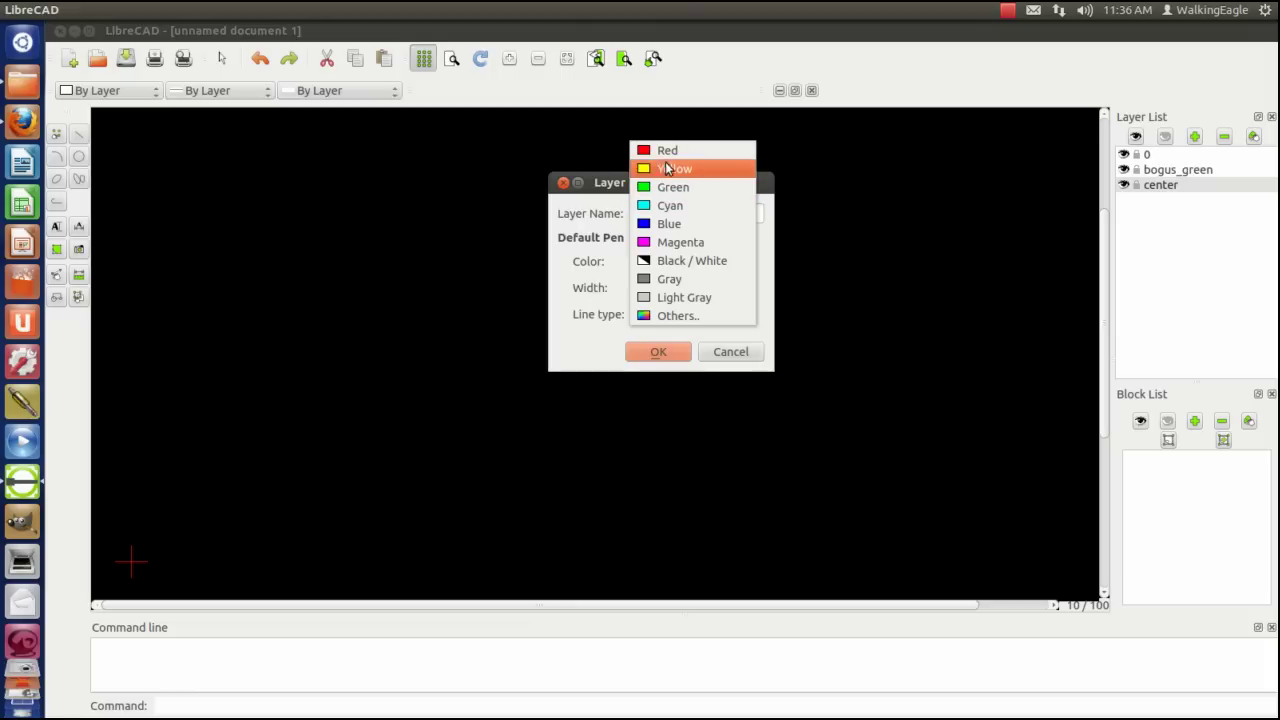
click(672, 151)
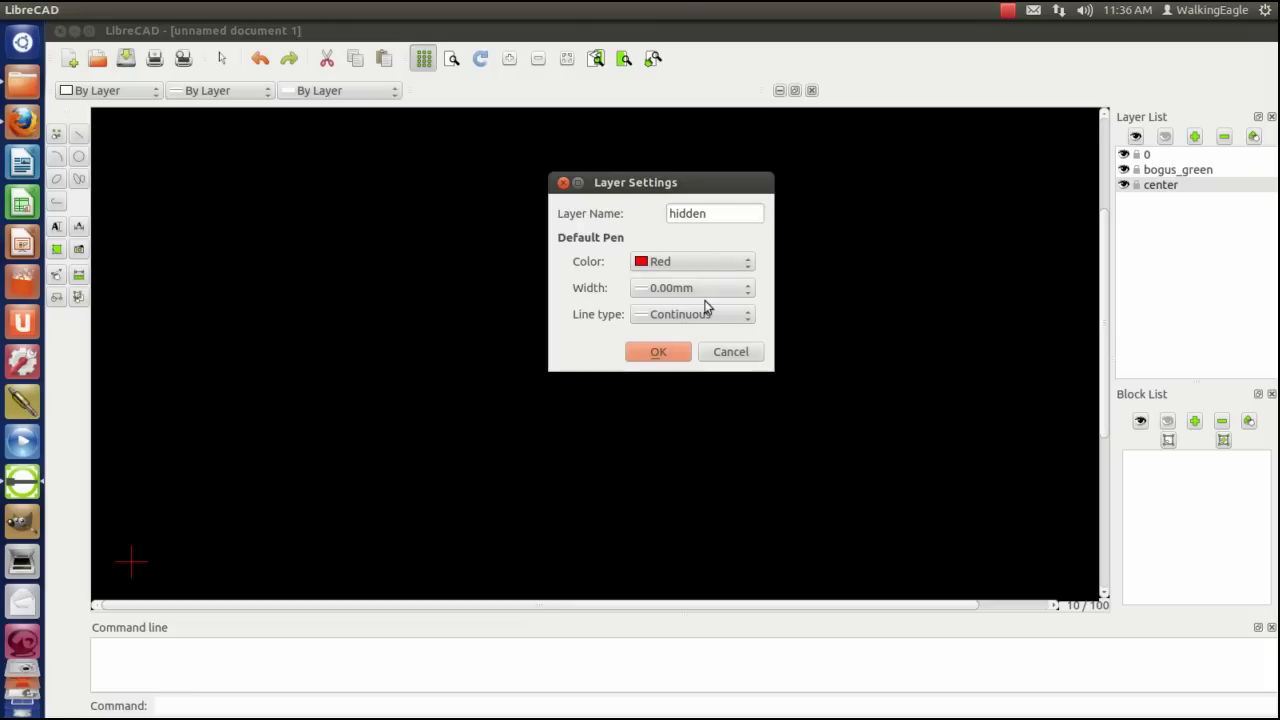
click(711, 316)
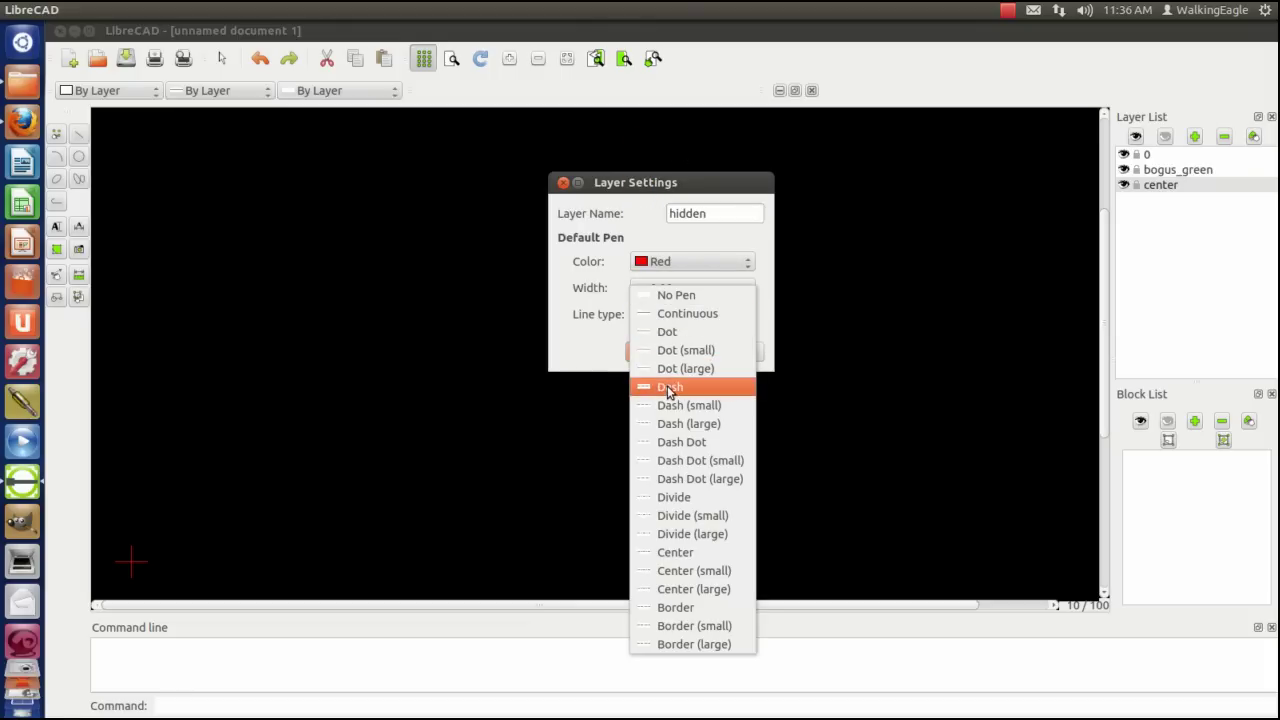
click(674, 387)
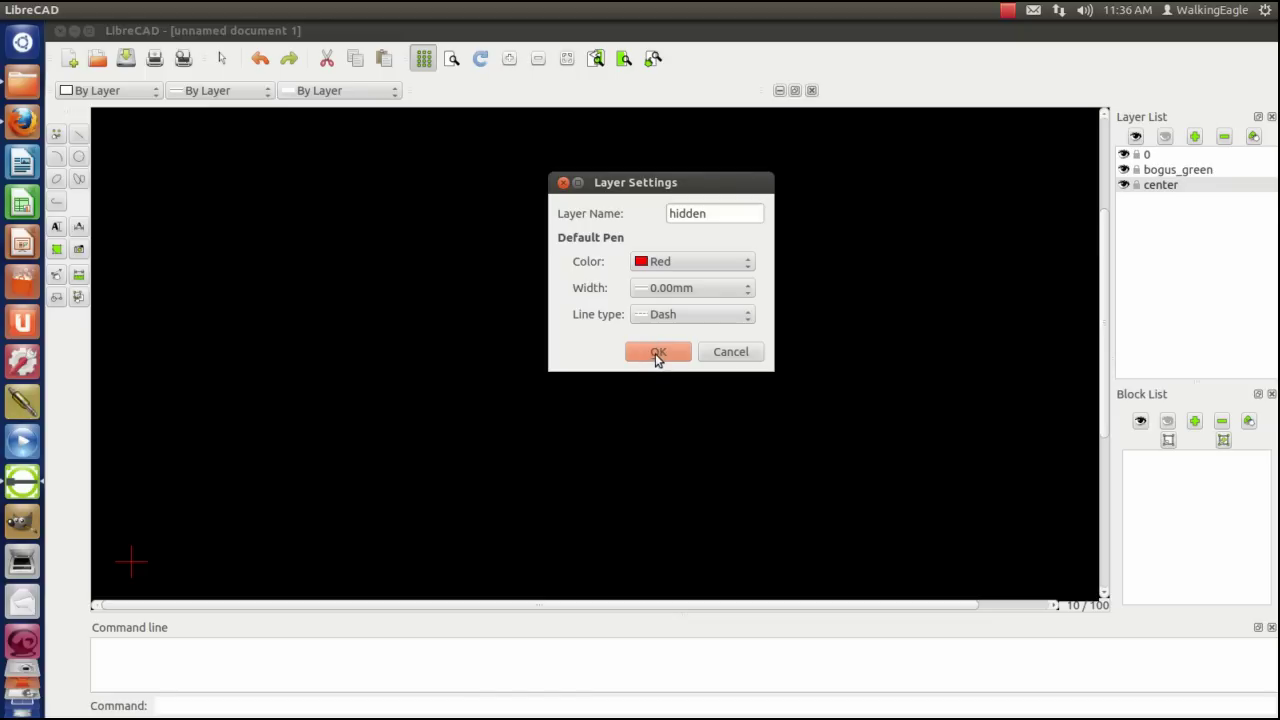
click(657, 354)
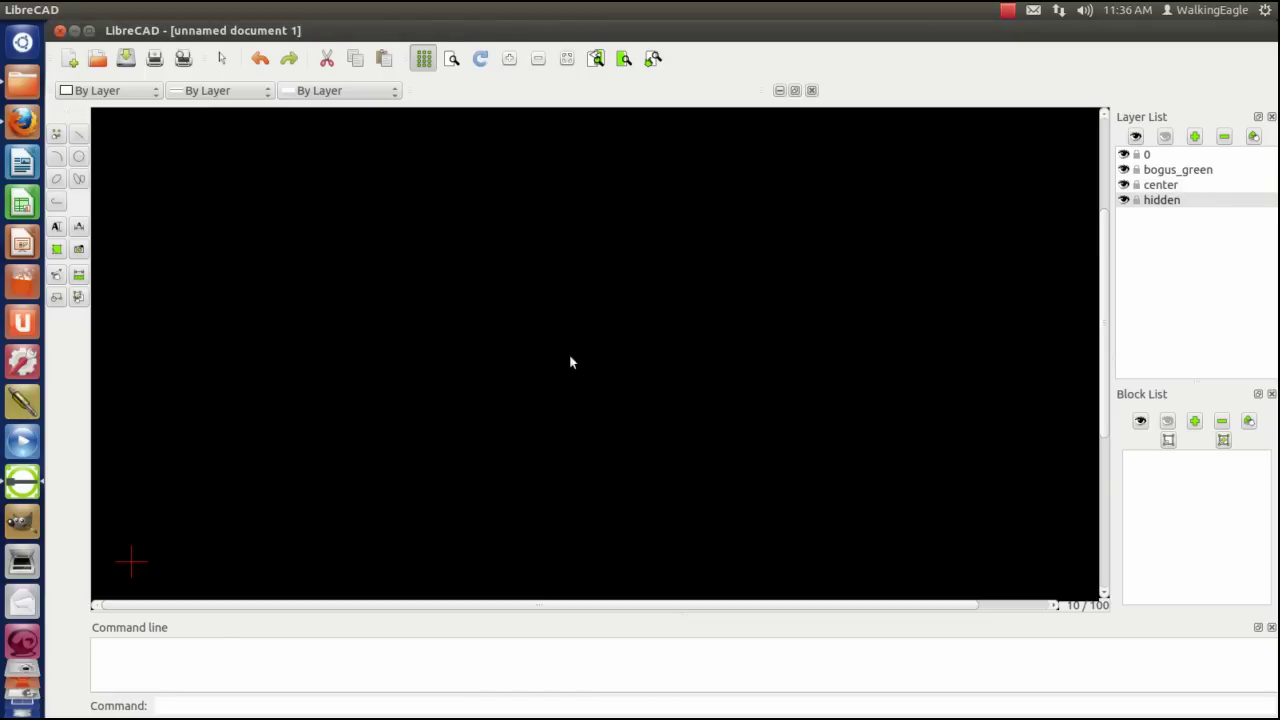
Draw a horizontal line of length 10 on the bogus_green layer near the middle of the drawing area.
click(1185, 172)
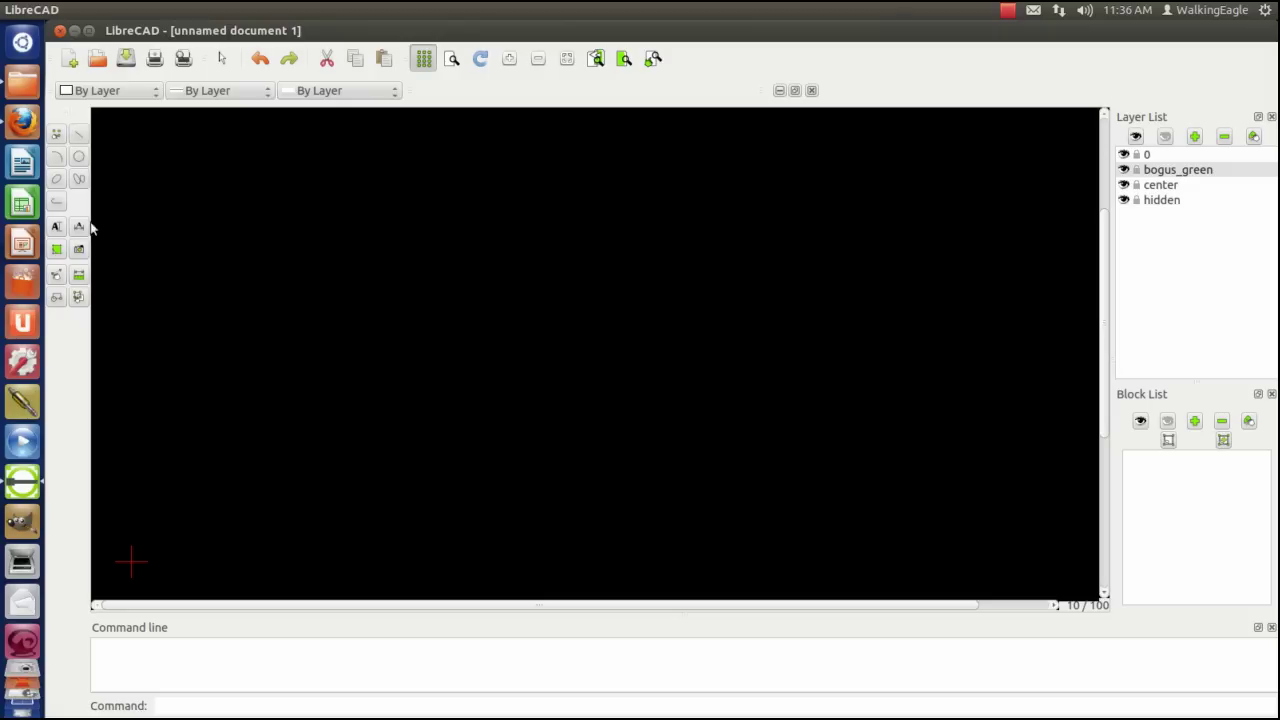
click(76, 134)
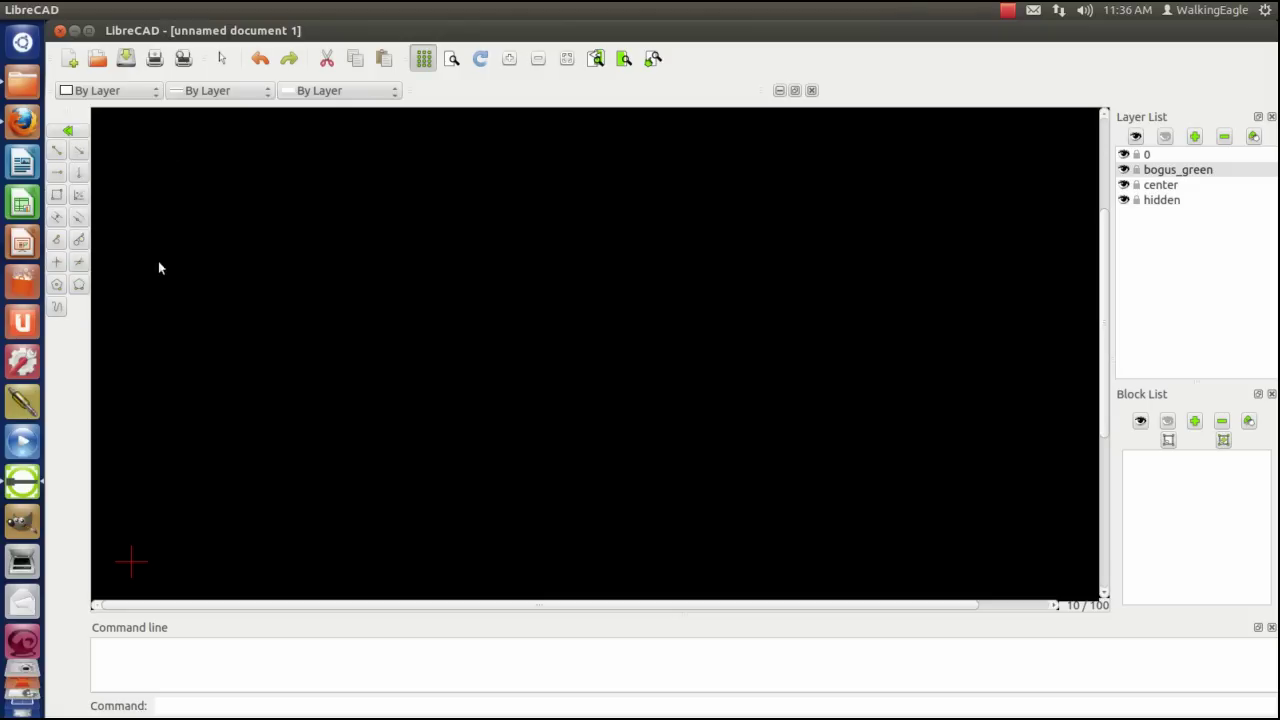
click(57, 176)
click(65, 132)
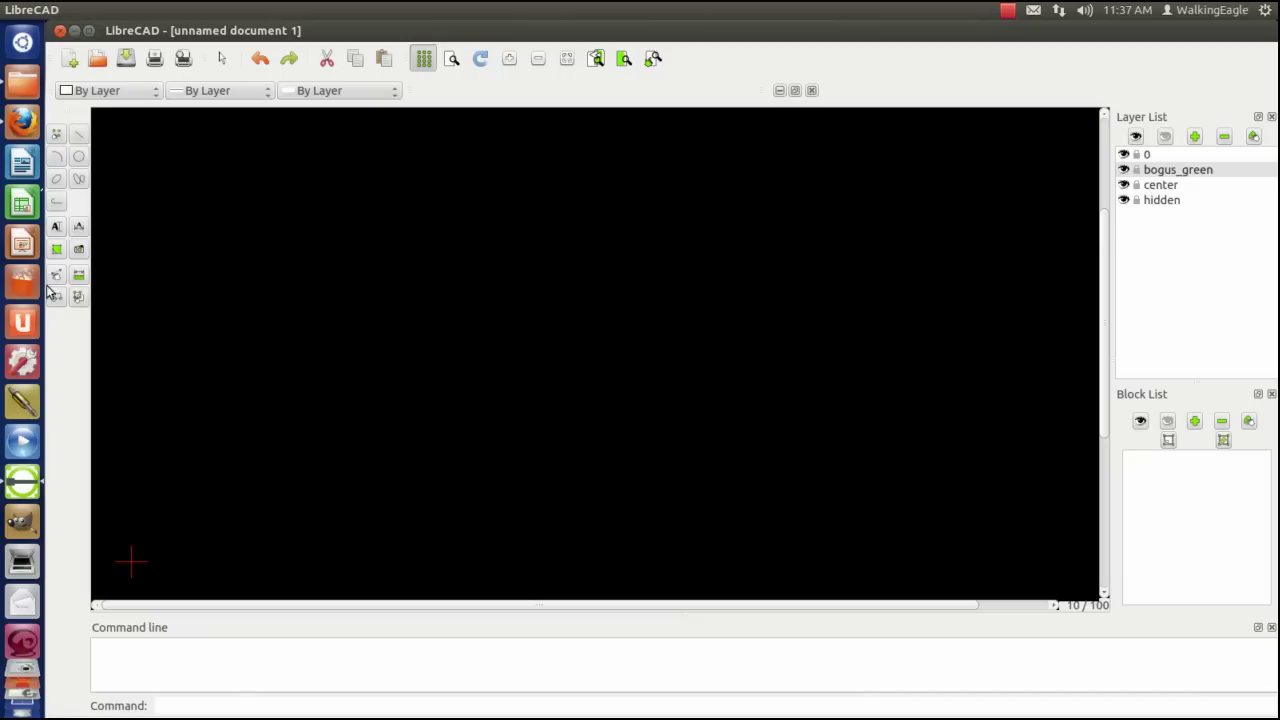
click(80, 137)
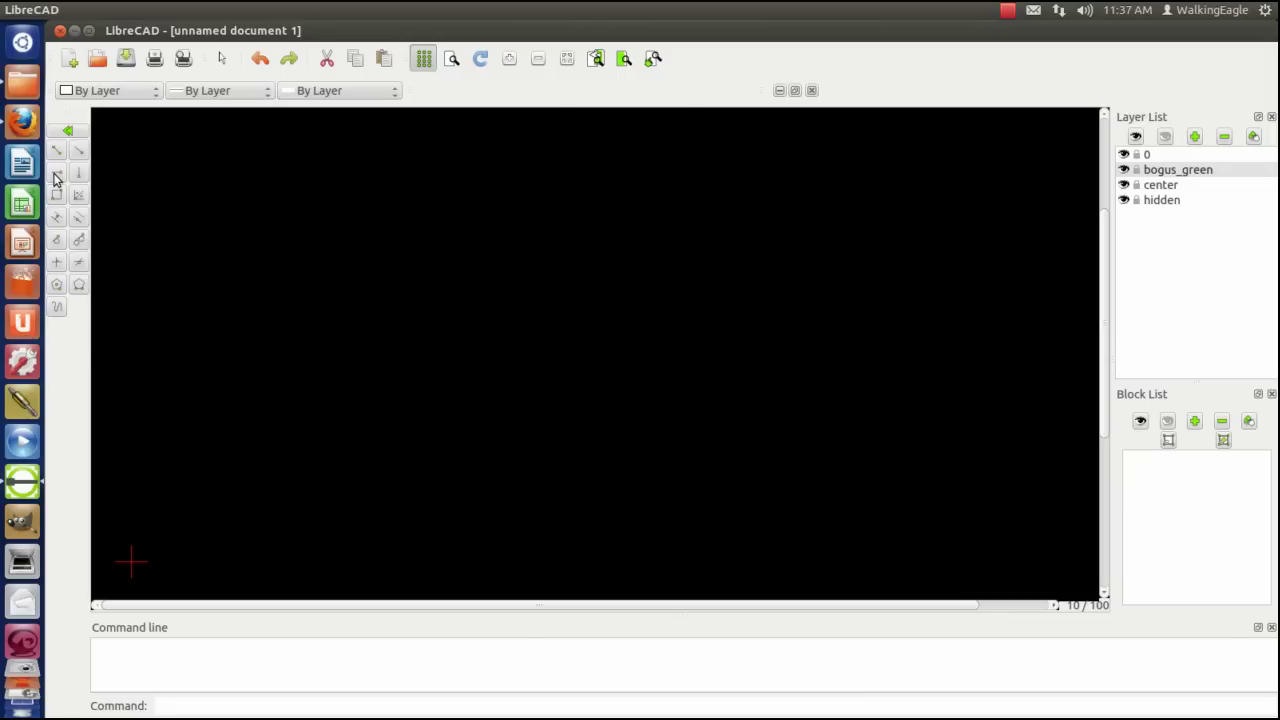
click(56, 176)
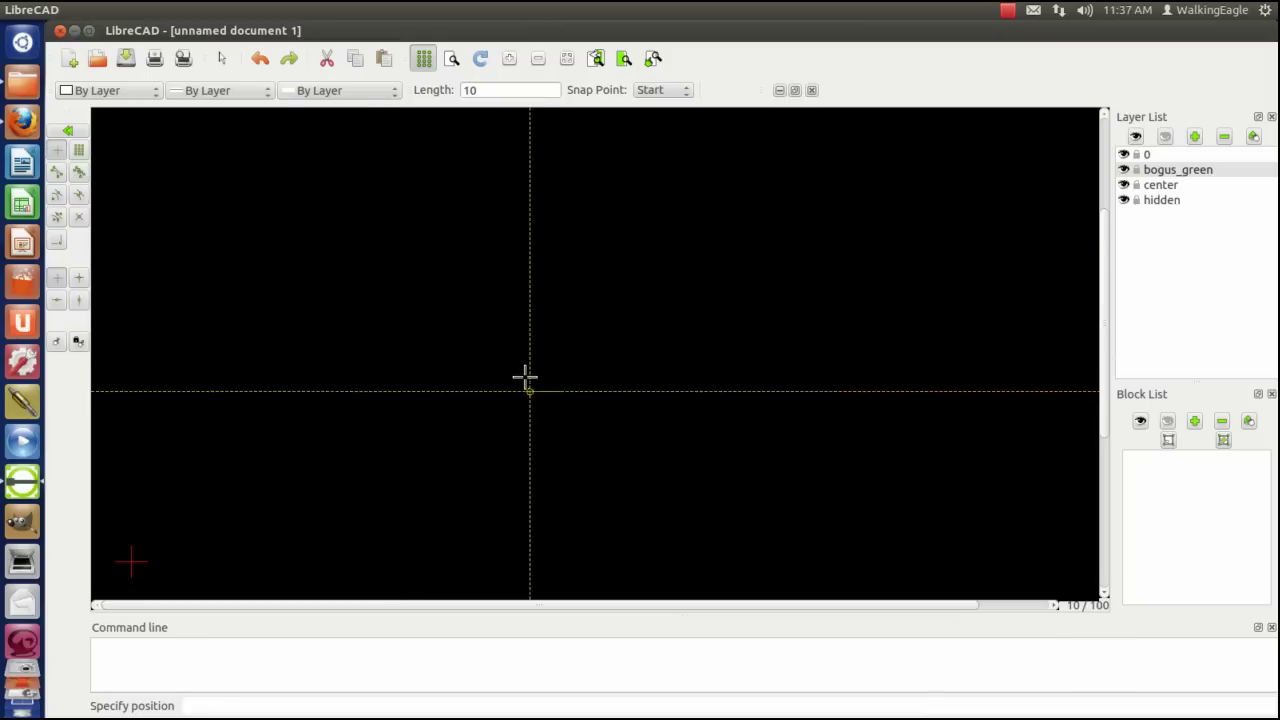
click(517, 371)
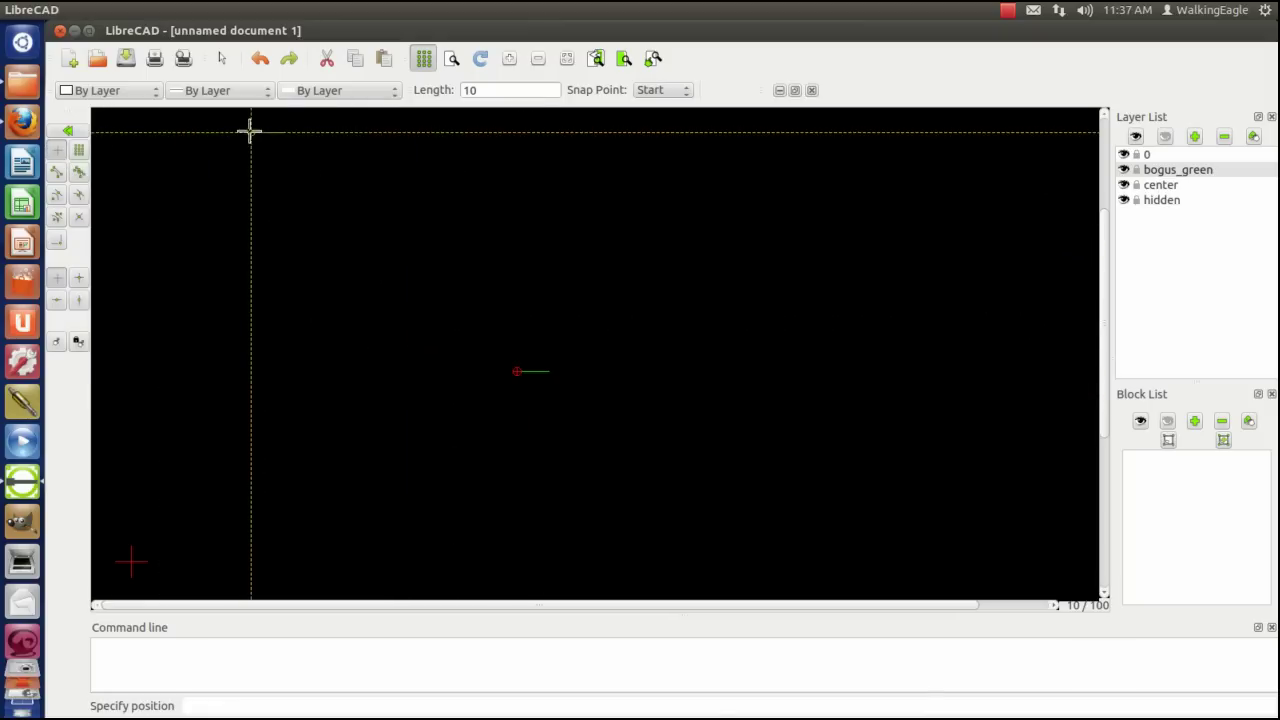
click(70, 132)
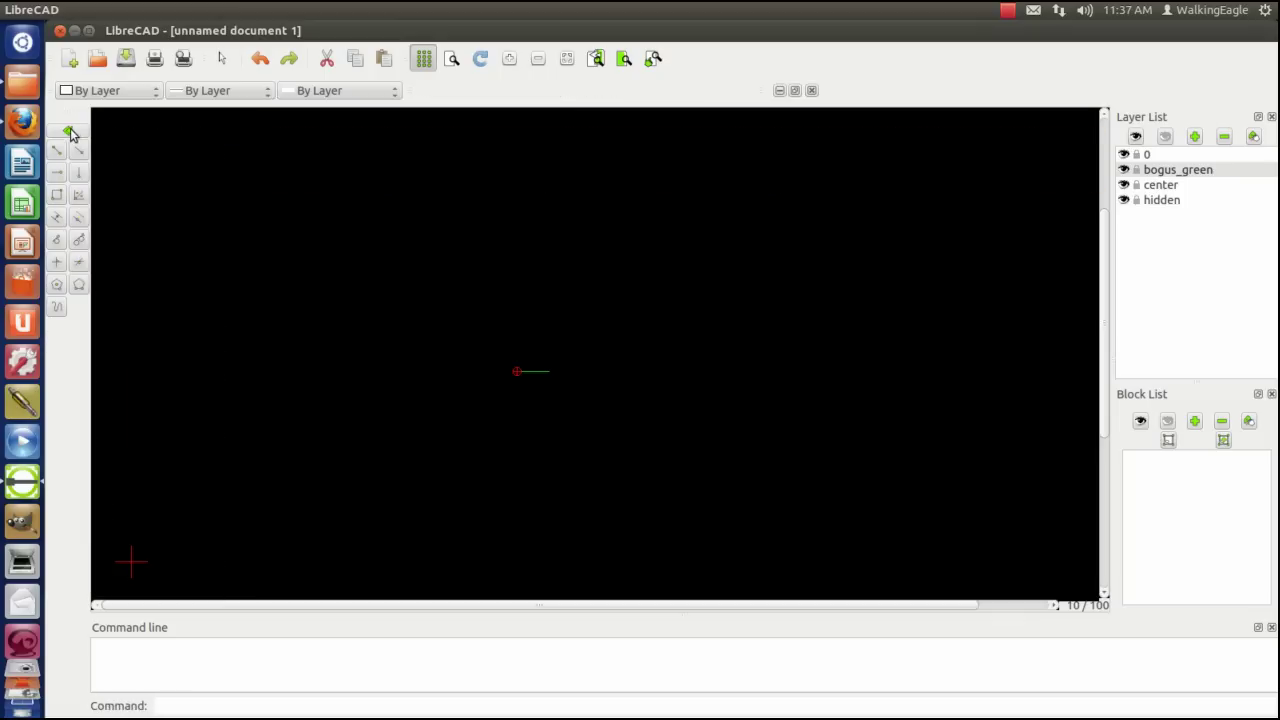
Add a parallel line 0.62 above the horizontal line and another parallel 1.5 above that one.
click(56, 219)
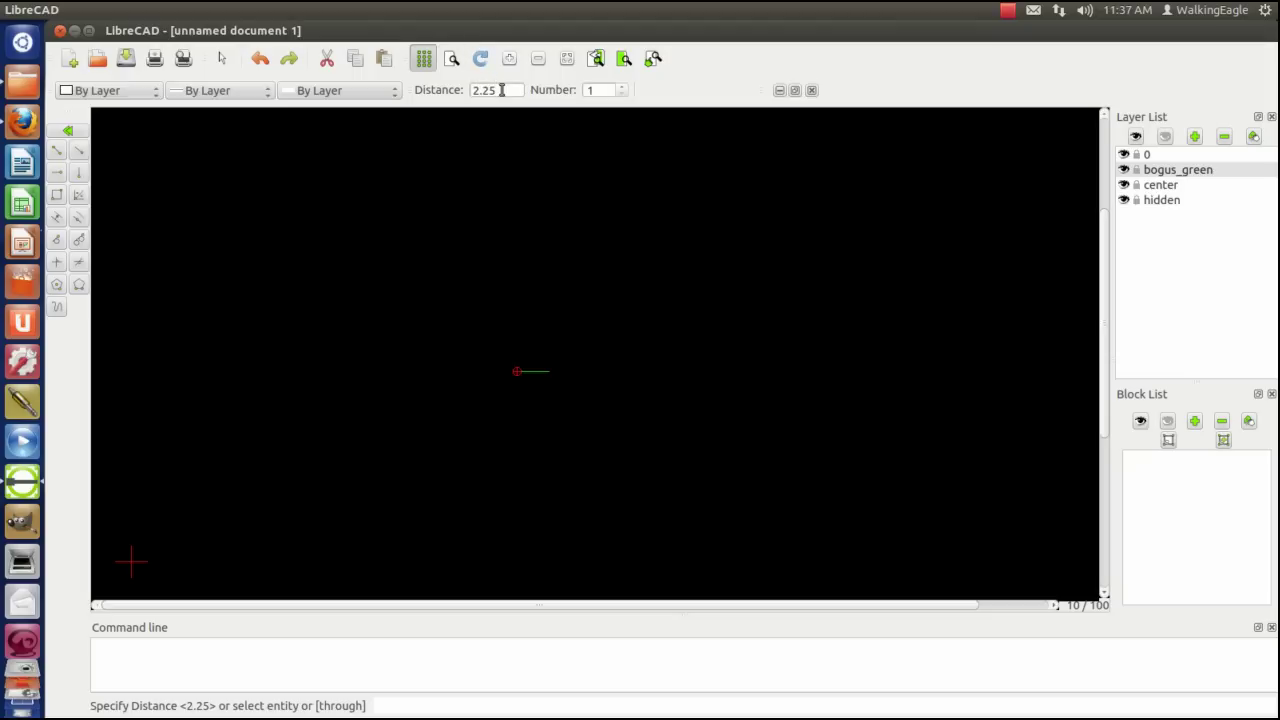
double_click(501, 90)
text(.62)
key(Return)
drag(500, 90, 438, 90)
text(1)
key(Return)
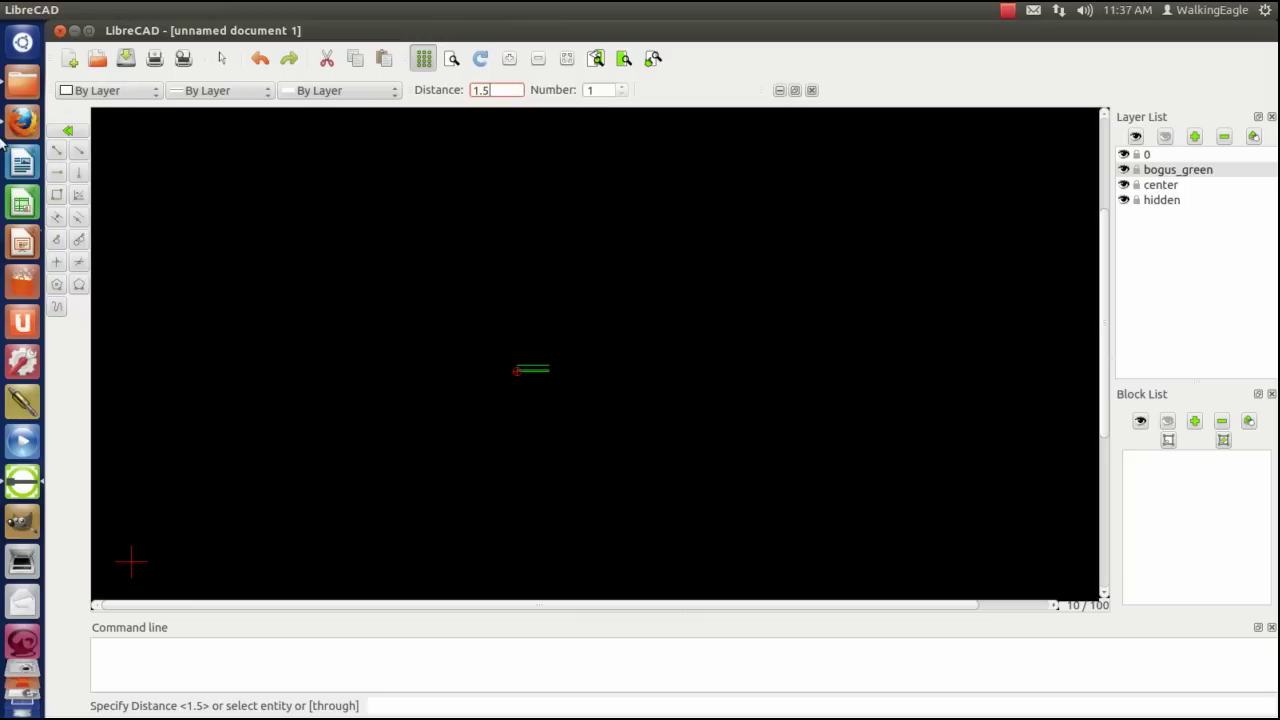
Draw a vertical line of length 10 upward from the left endpoint of the lowest horizontal line.
click(622, 59)
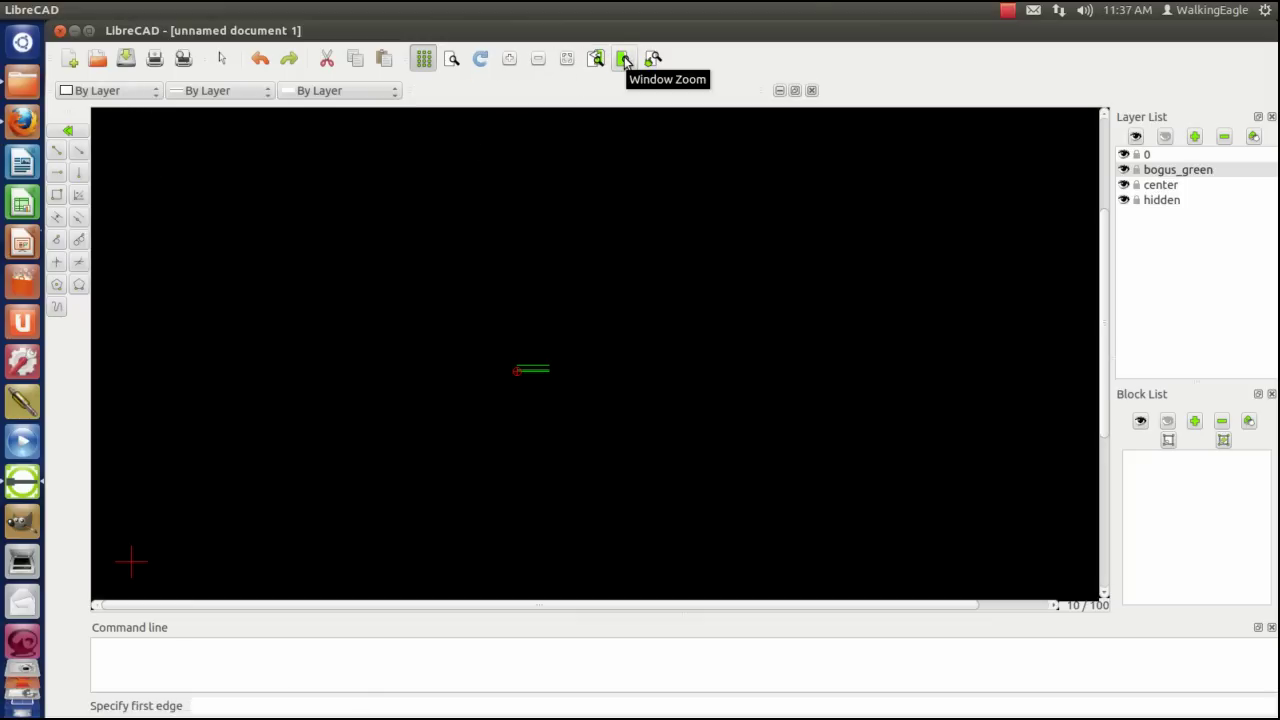
click(505, 346)
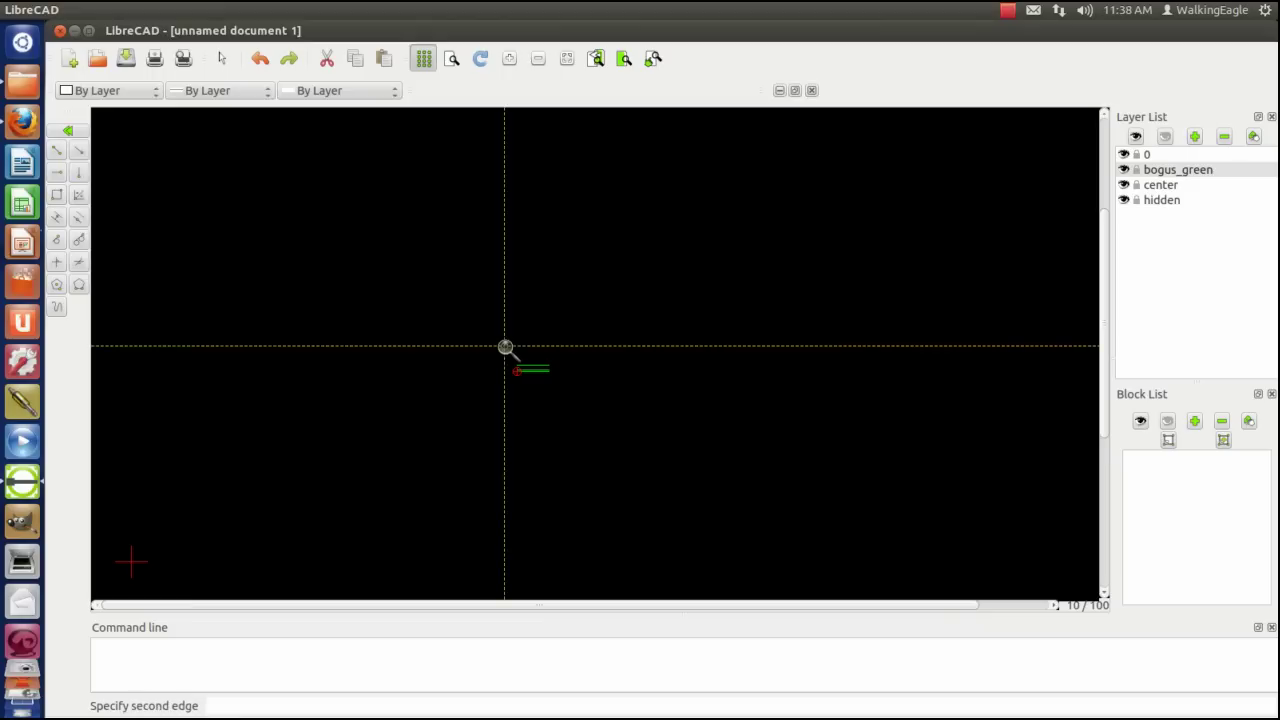
click(555, 388)
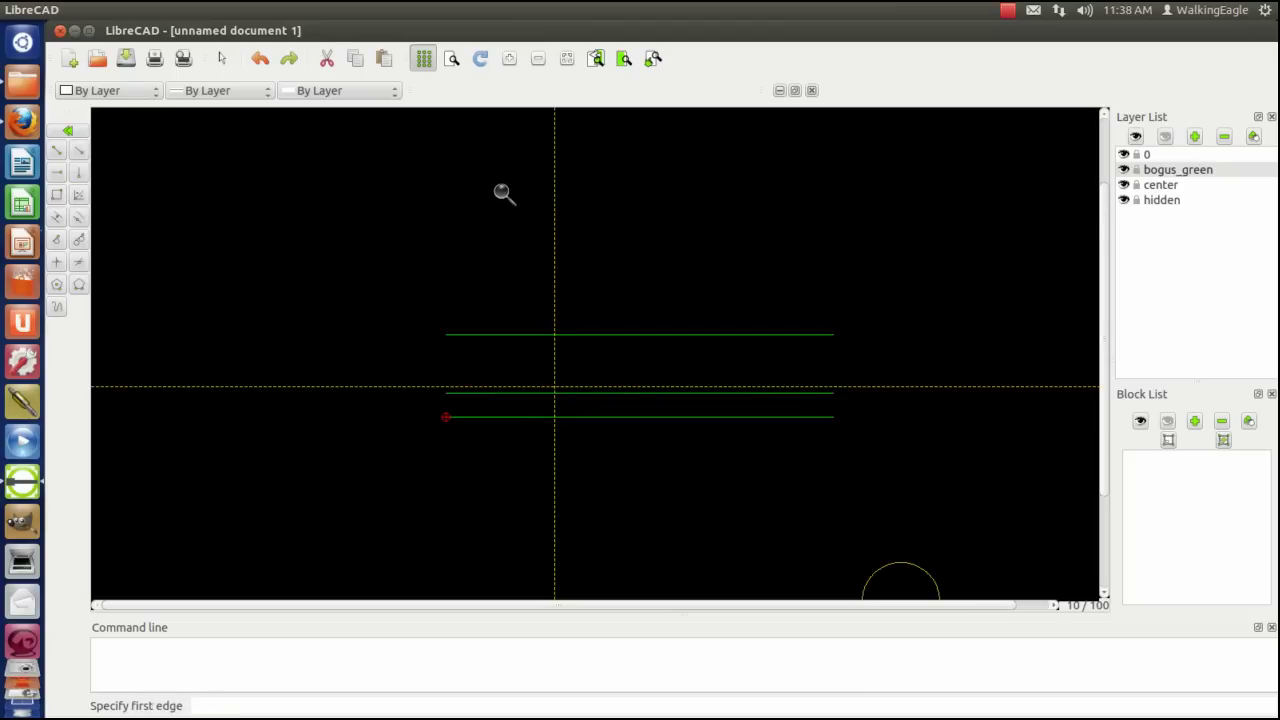
key(o)
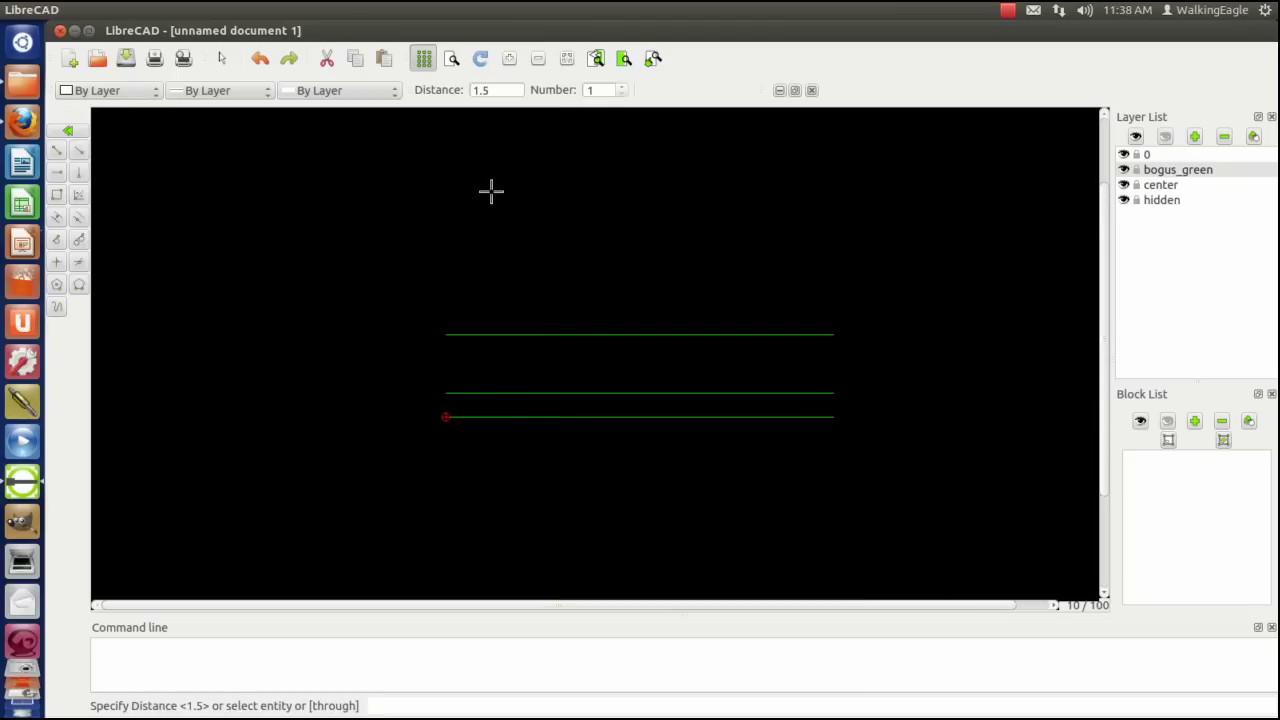
click(80, 177)
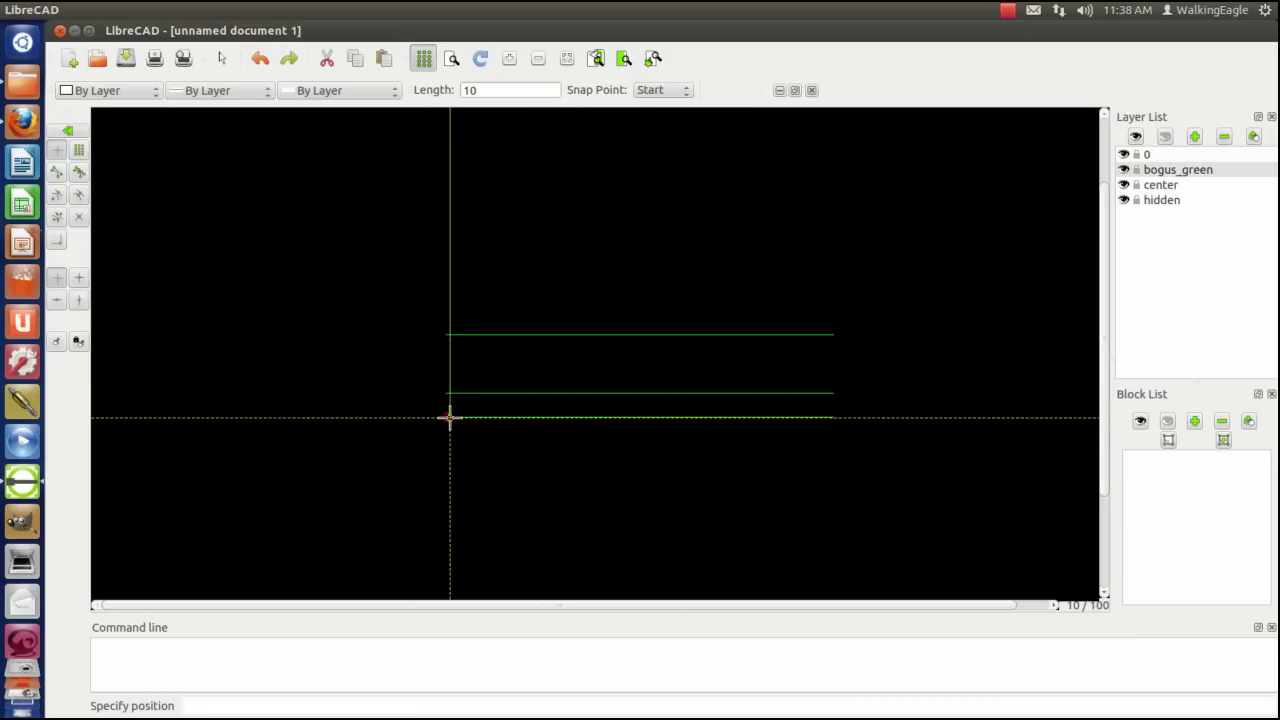
click(57, 172)
right_click(230, 220)
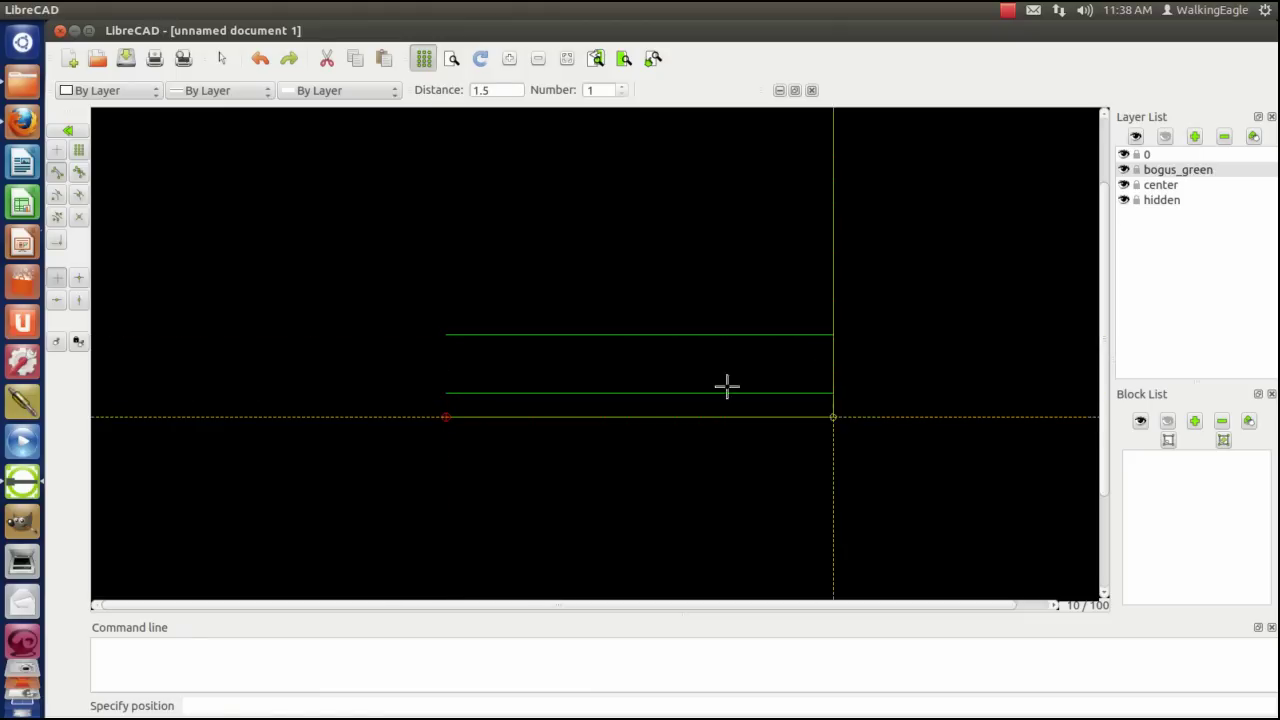
click(446, 418)
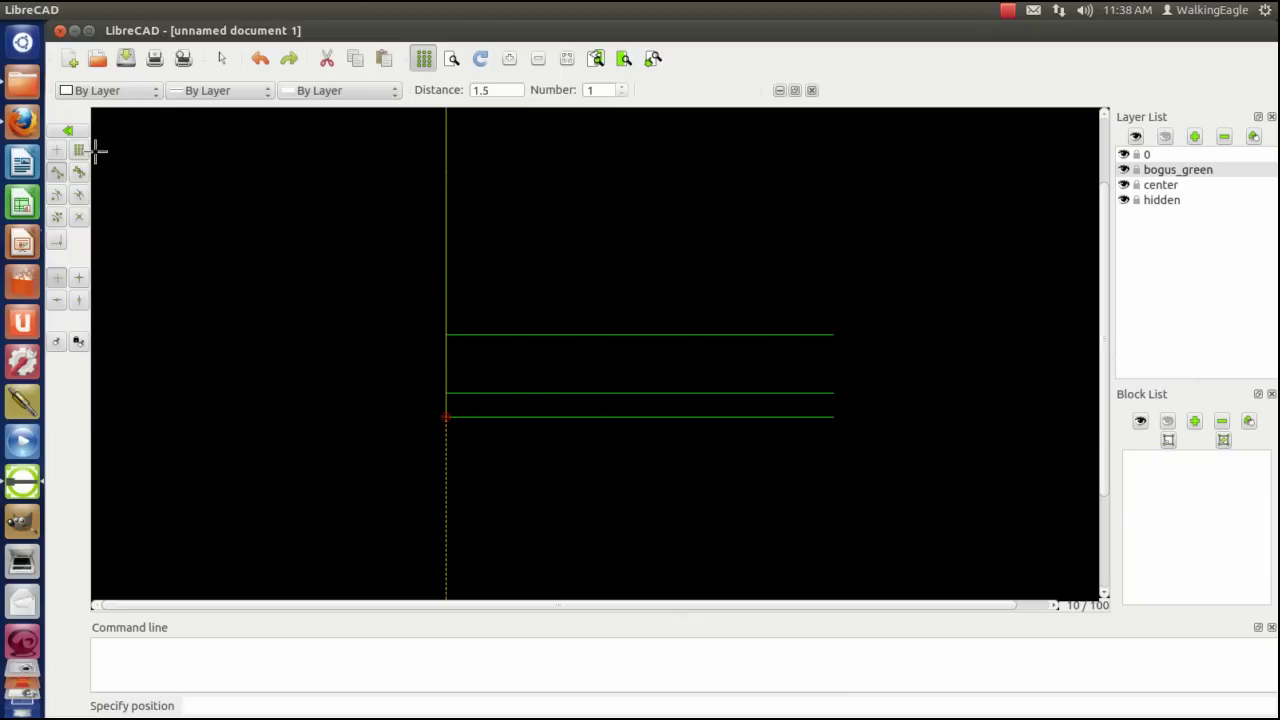
click(70, 130)
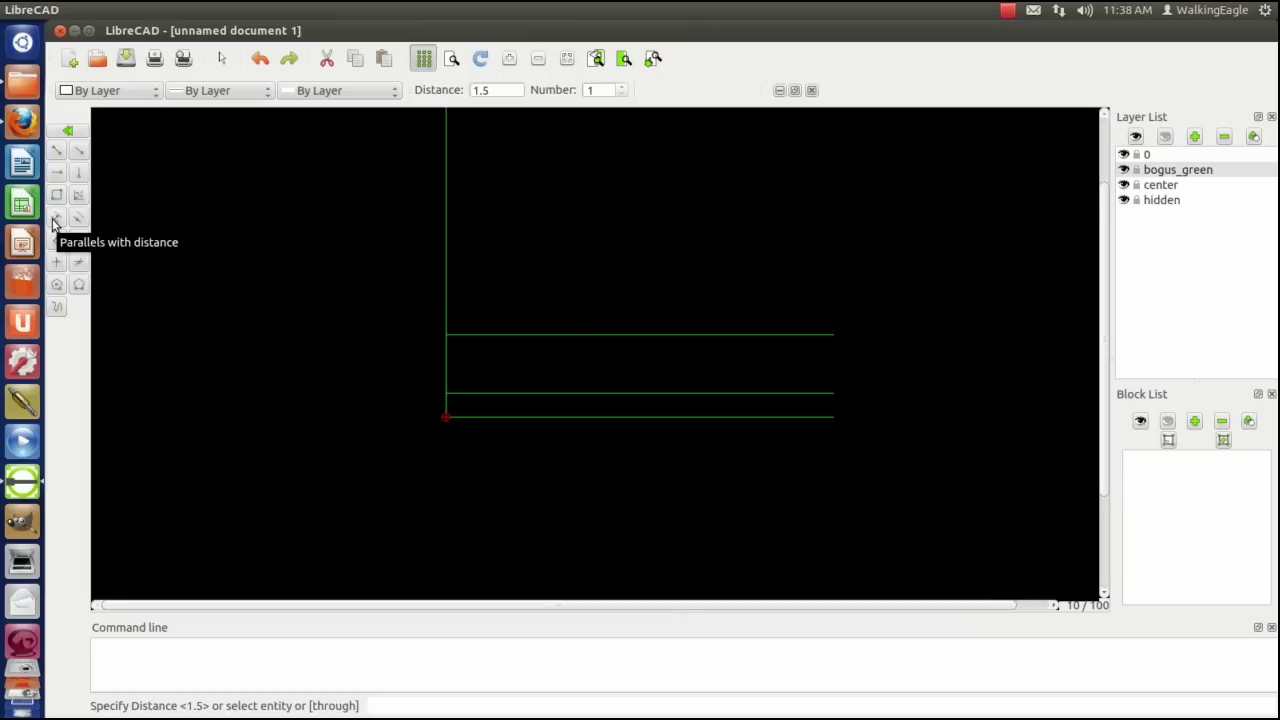
Add a parallel line at distance 2.25 on the right side of the vertical line.
click(464, 89)
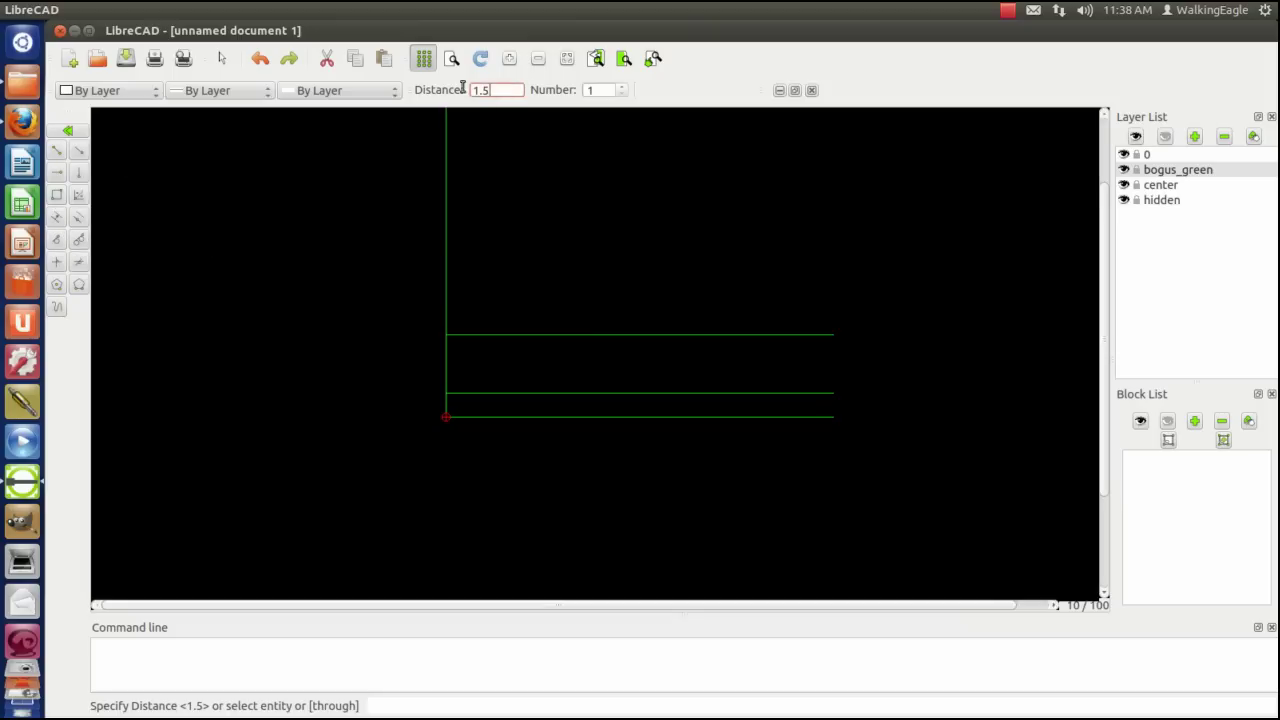
double_click(463, 89)
text(2.25)
key(Return)
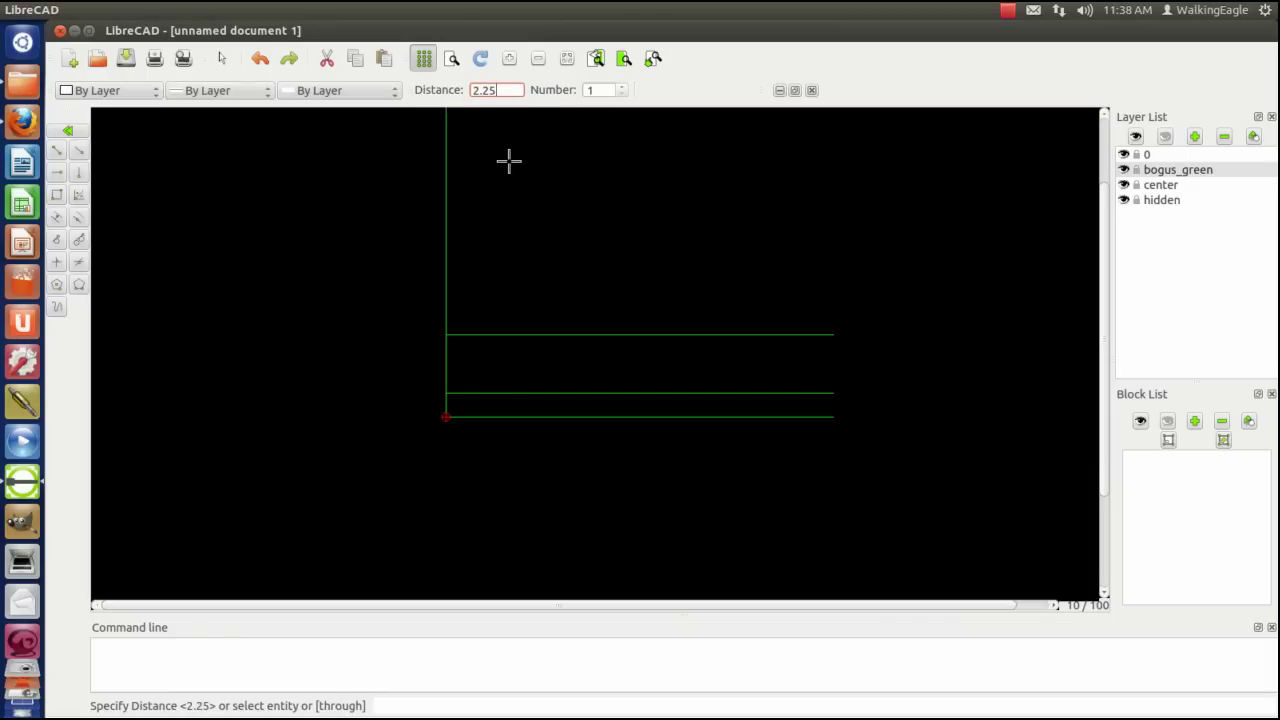
click(450, 301)
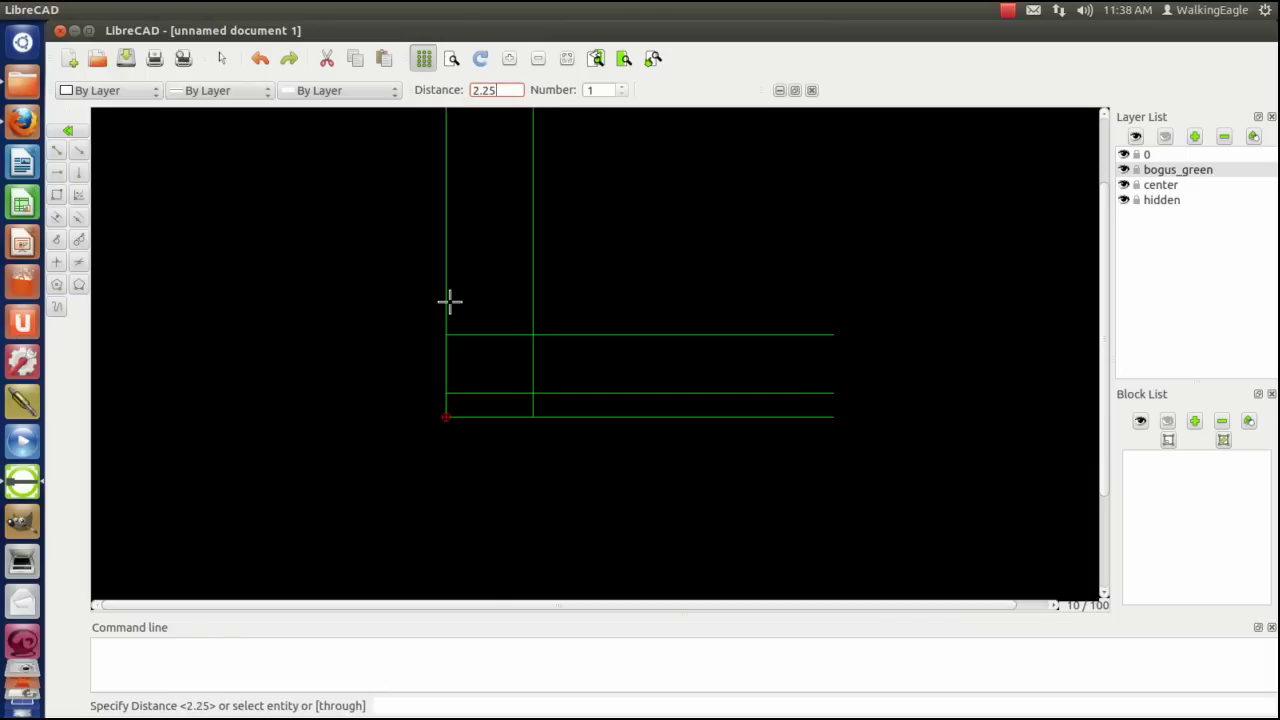
click(69, 132)
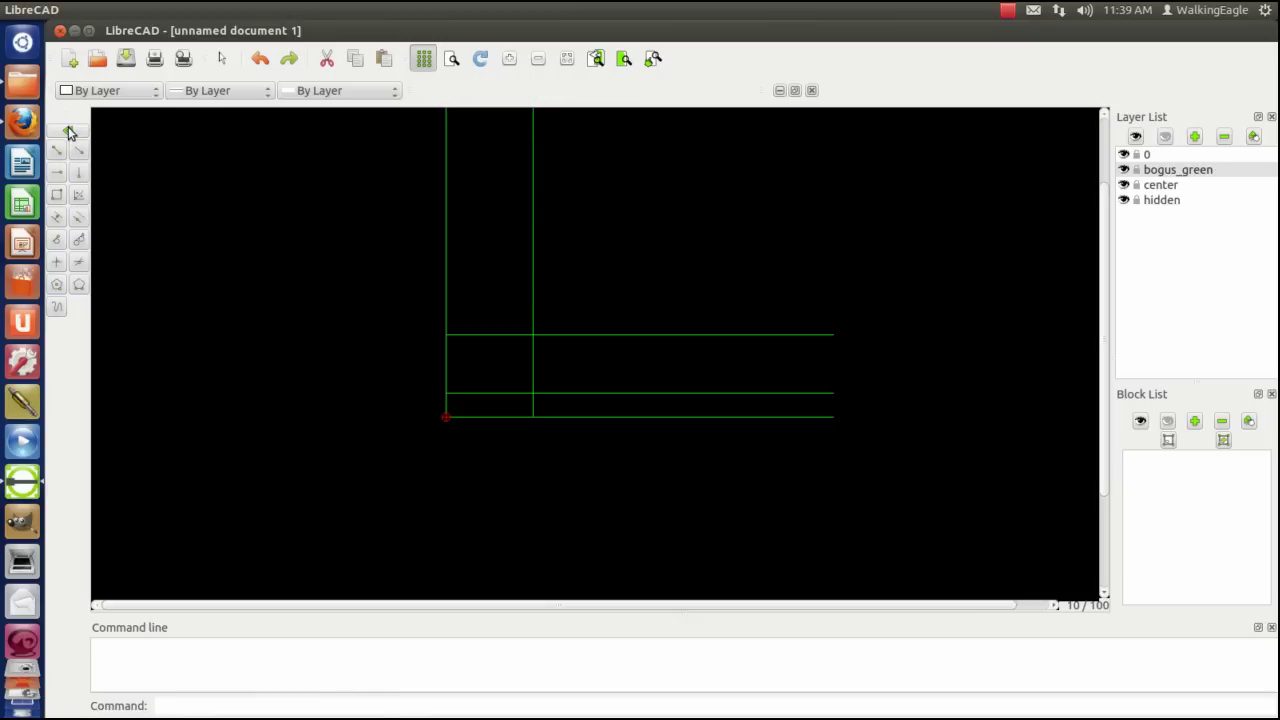
Trim the right ends of all three horizontal lines back to the right vertical line.
click(69, 132)
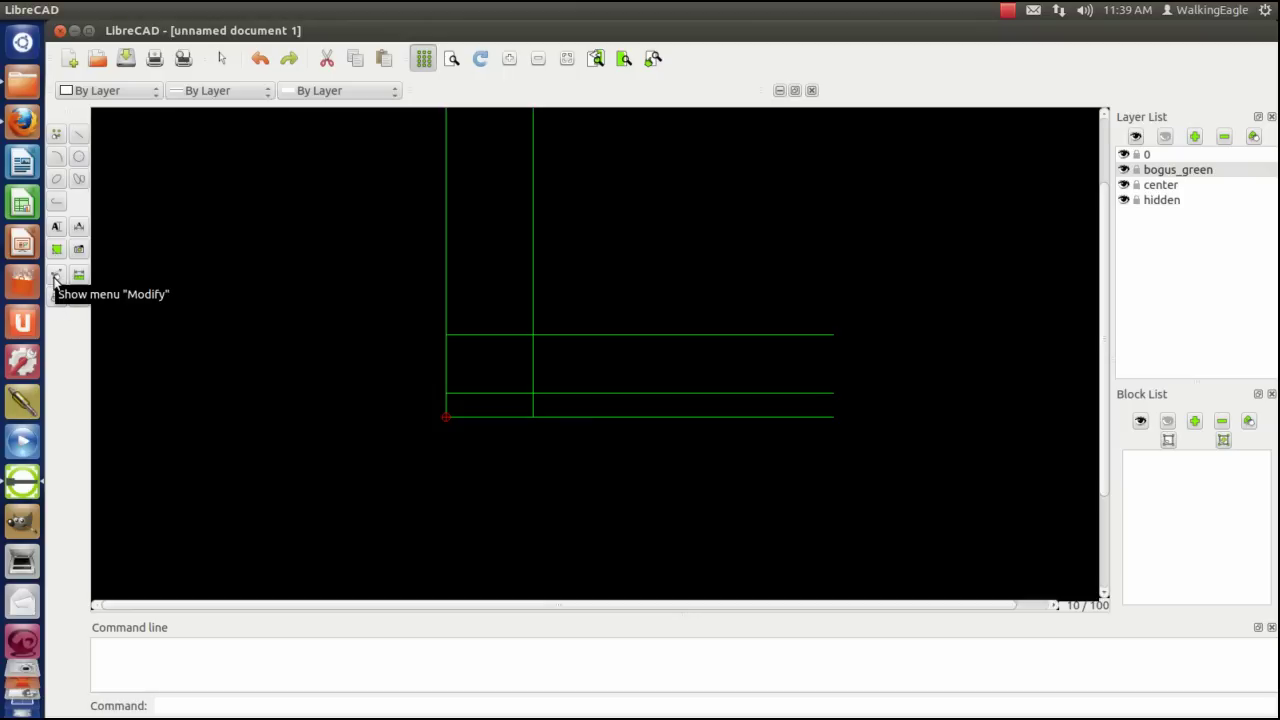
click(57, 279)
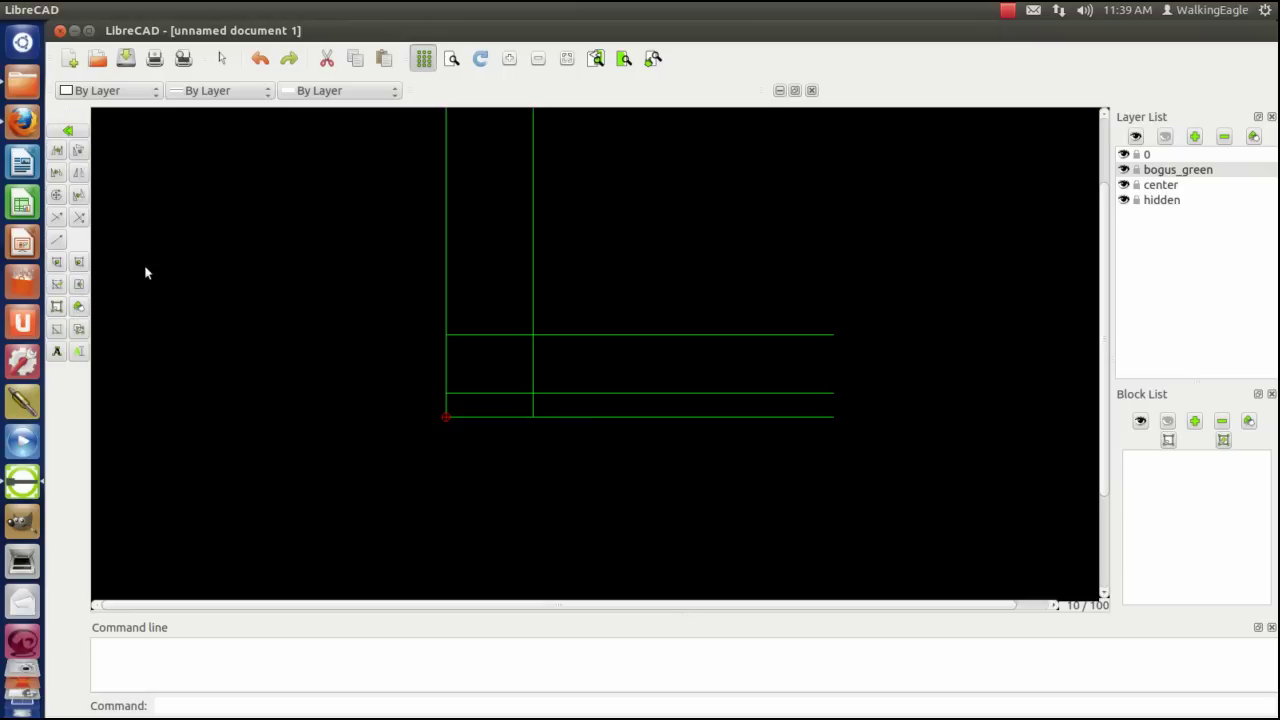
click(57, 220)
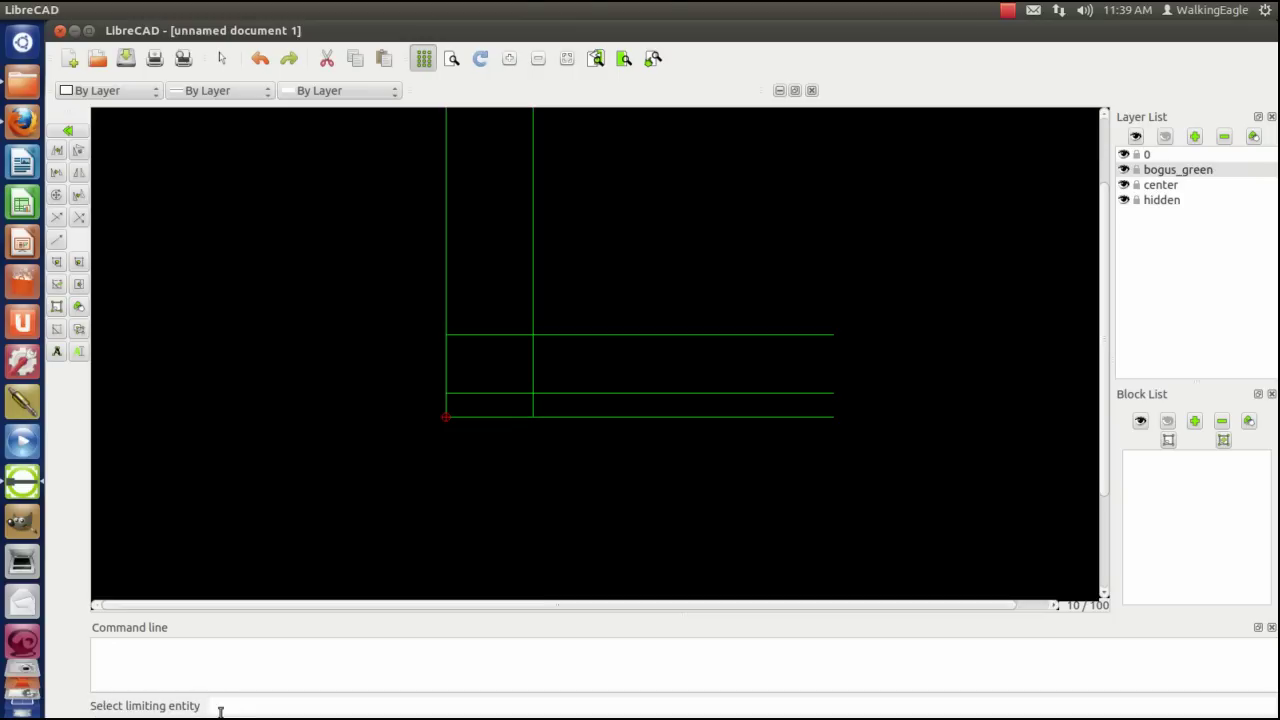
click(533, 370)
click(496, 334)
click(488, 392)
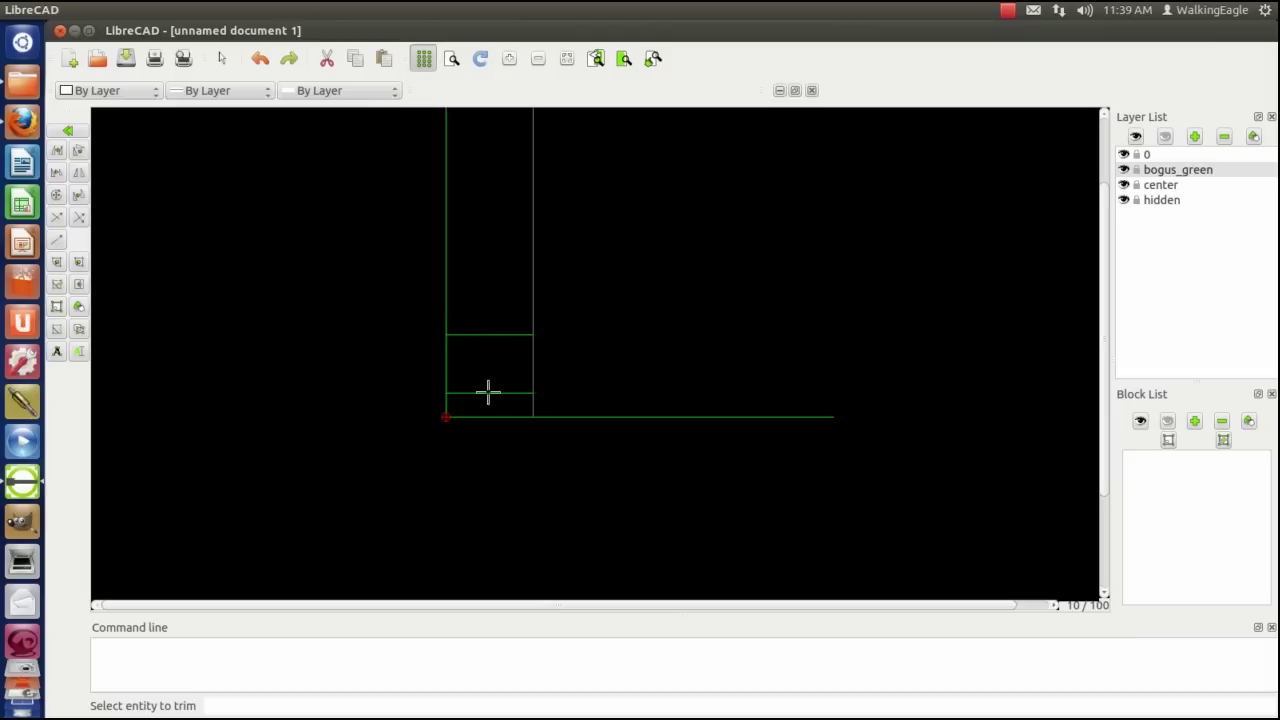
click(483, 416)
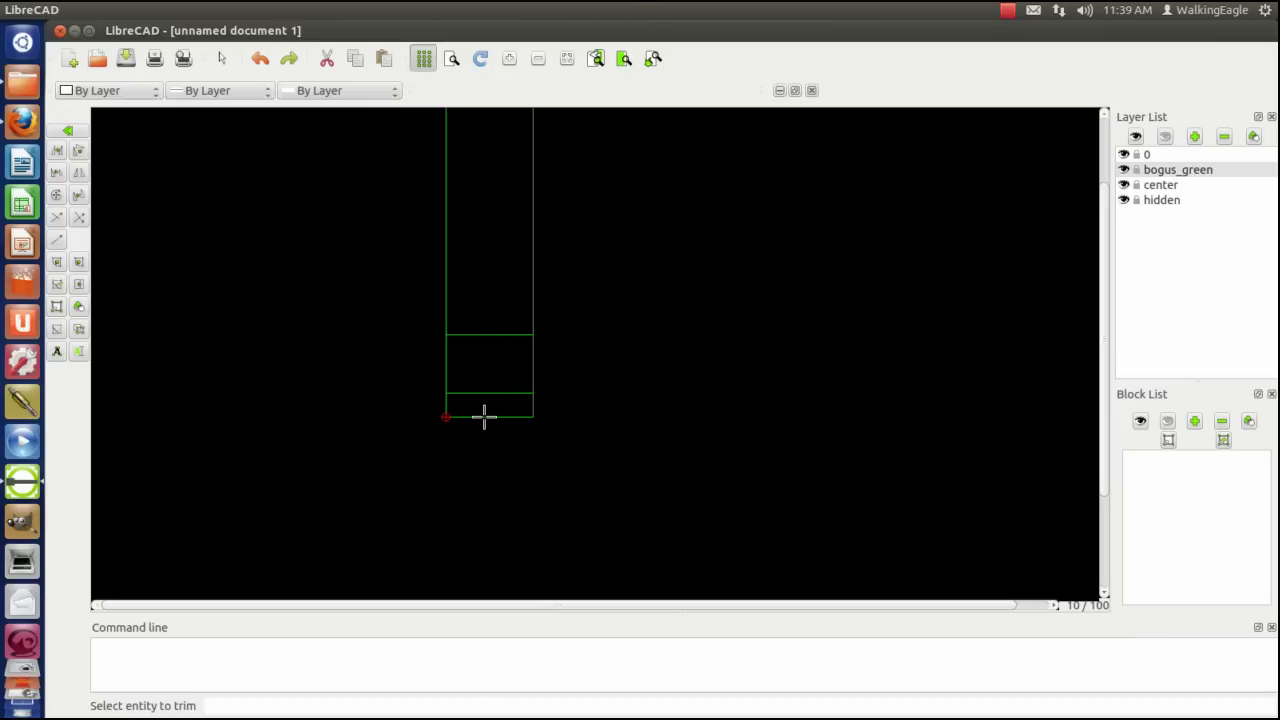
right_click(255, 370)
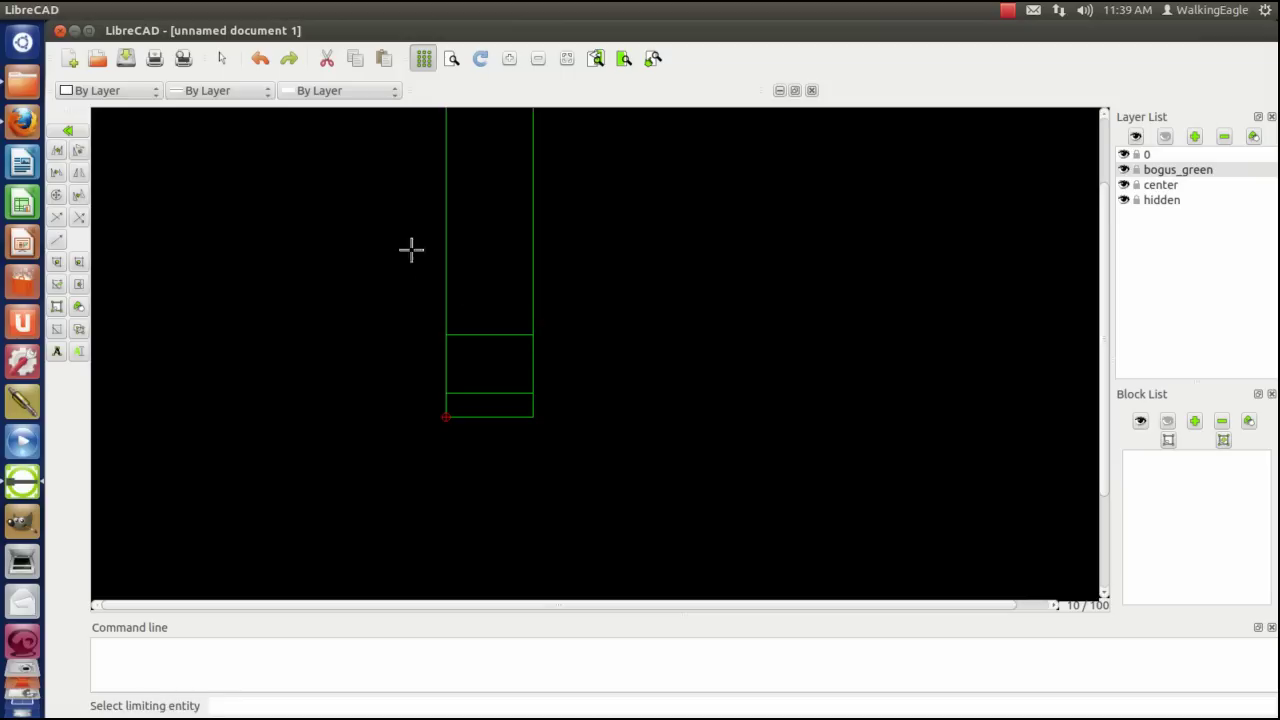
Draw a vertical line of length 10 upward from the midpoint of the lowest horizontal line.
click(70, 132)
click(71, 133)
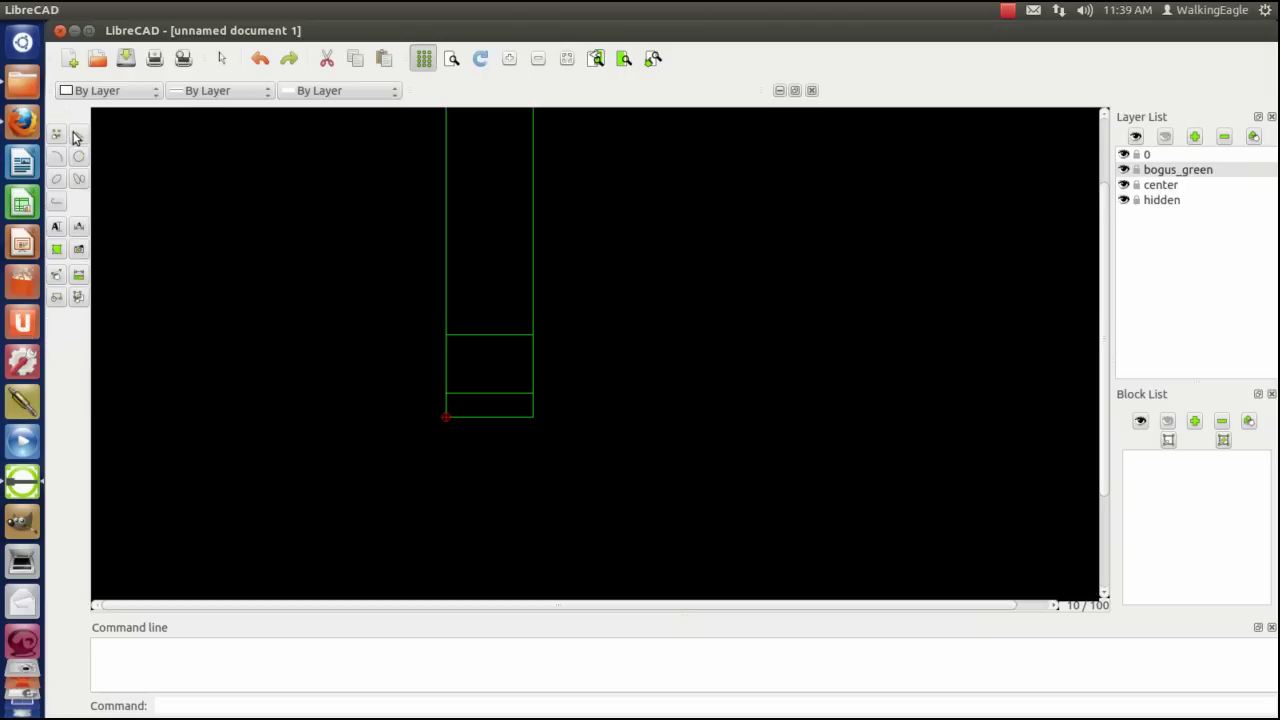
click(78, 135)
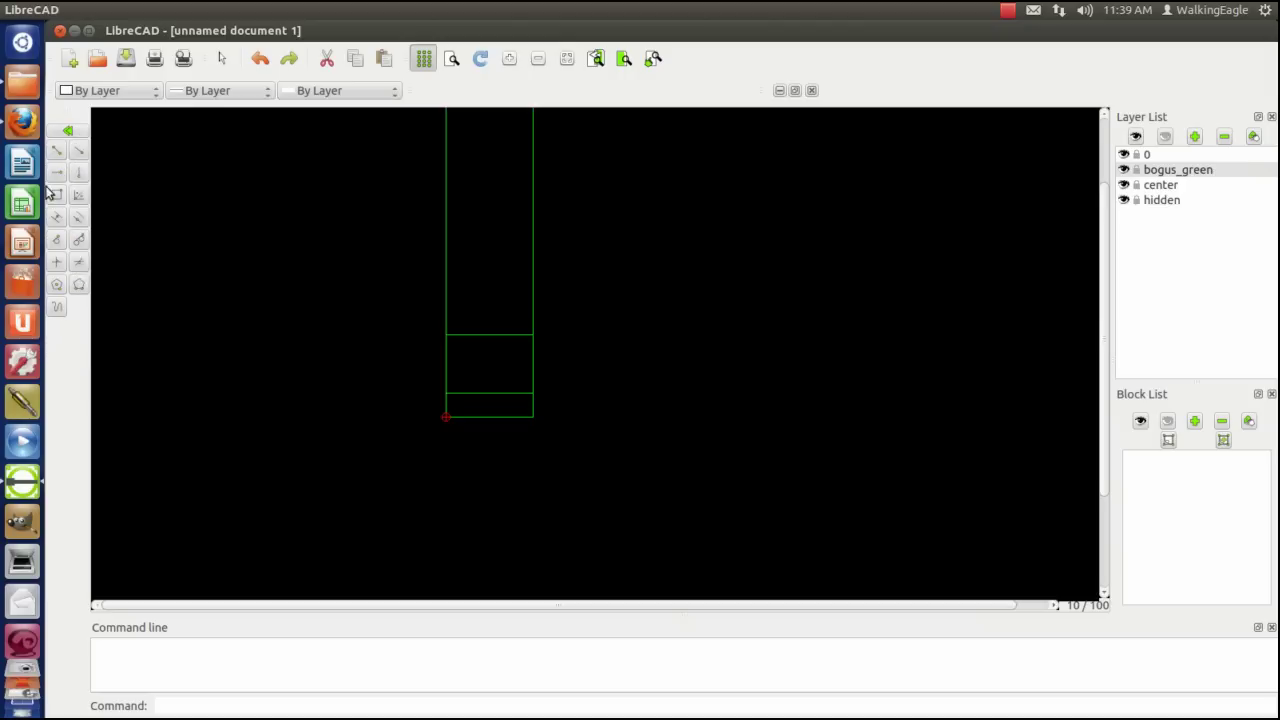
click(78, 173)
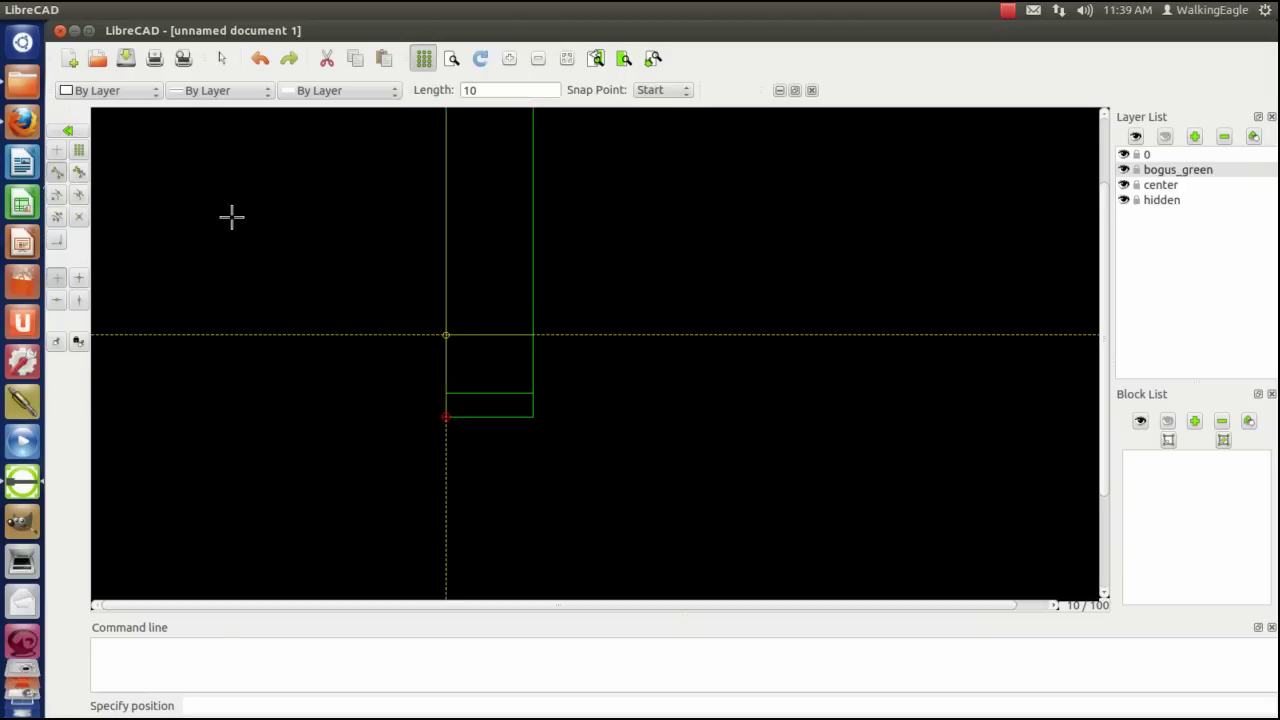
click(79, 196)
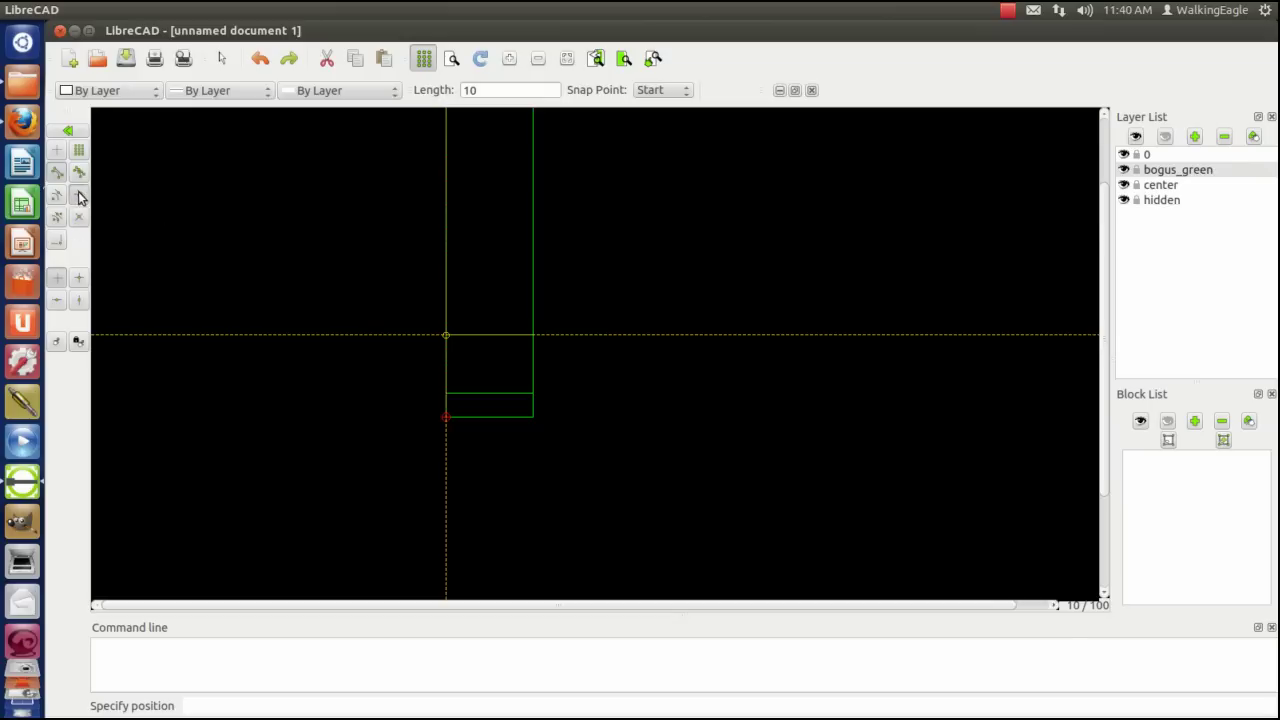
click(488, 412)
right_click(268, 237)
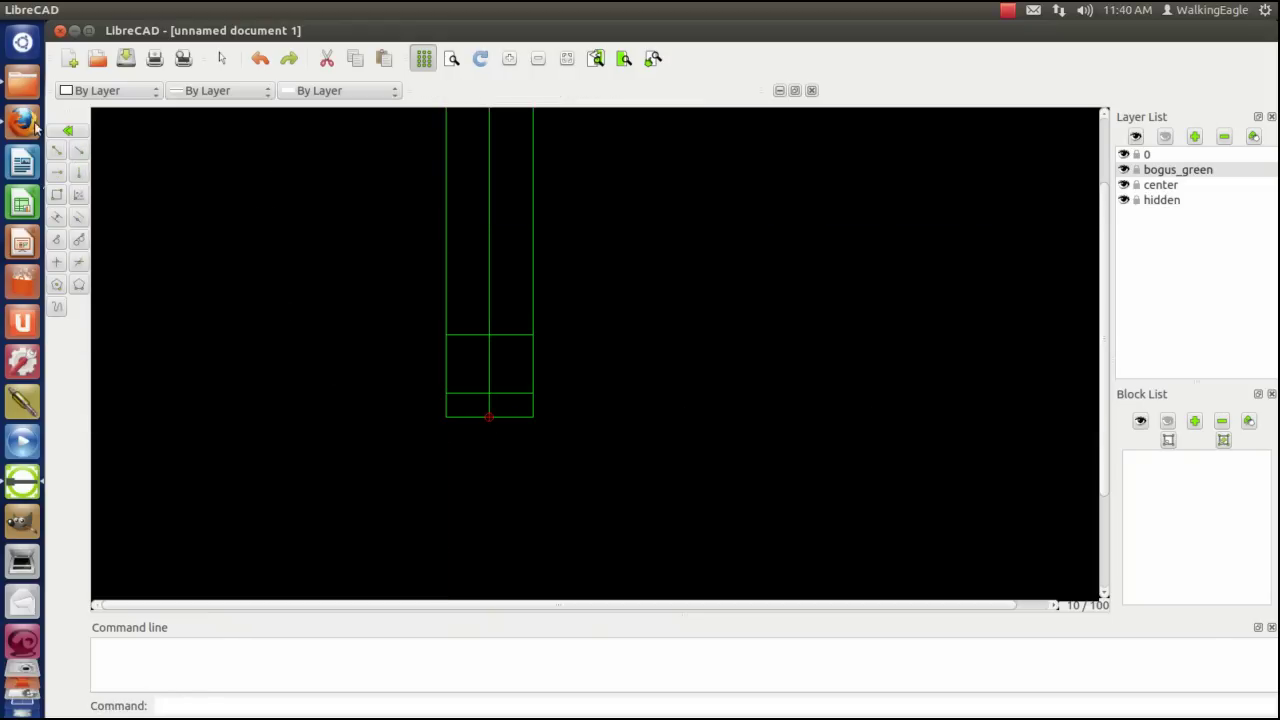
Draw a circle of radius .4219 centred where the middle vertical line crosses the uppermost horizontal line.
click(68, 131)
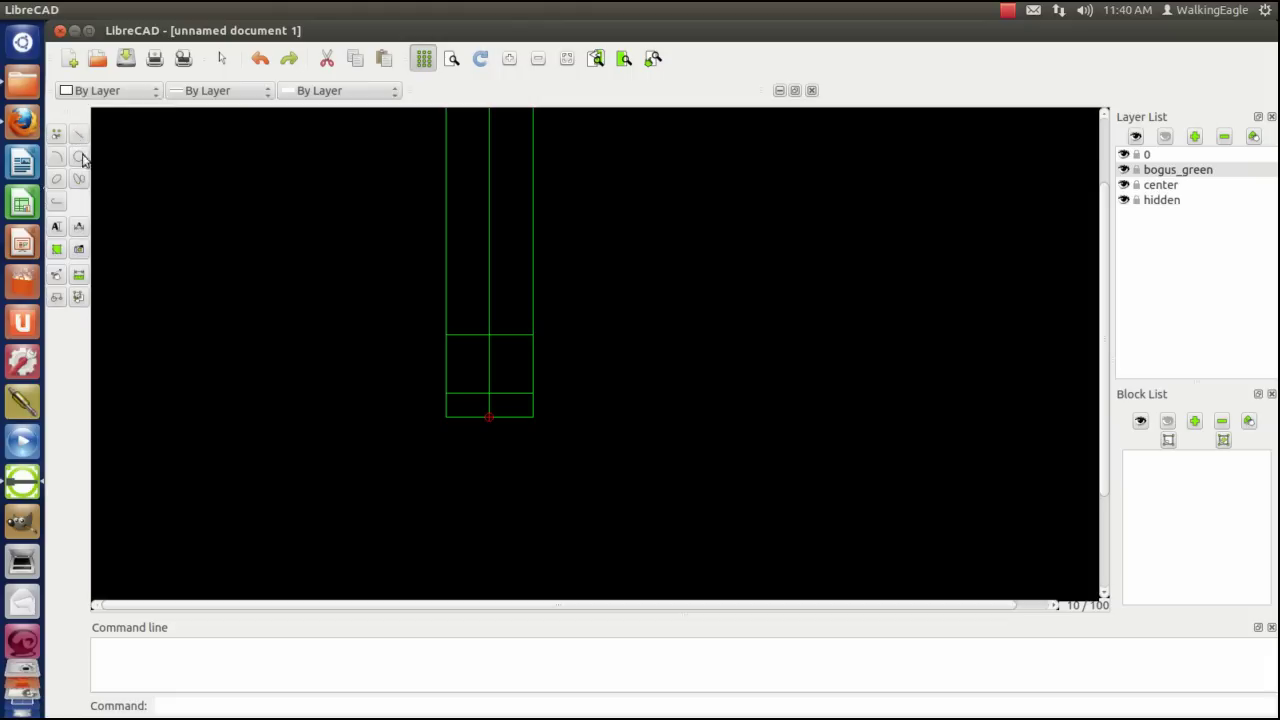
click(79, 160)
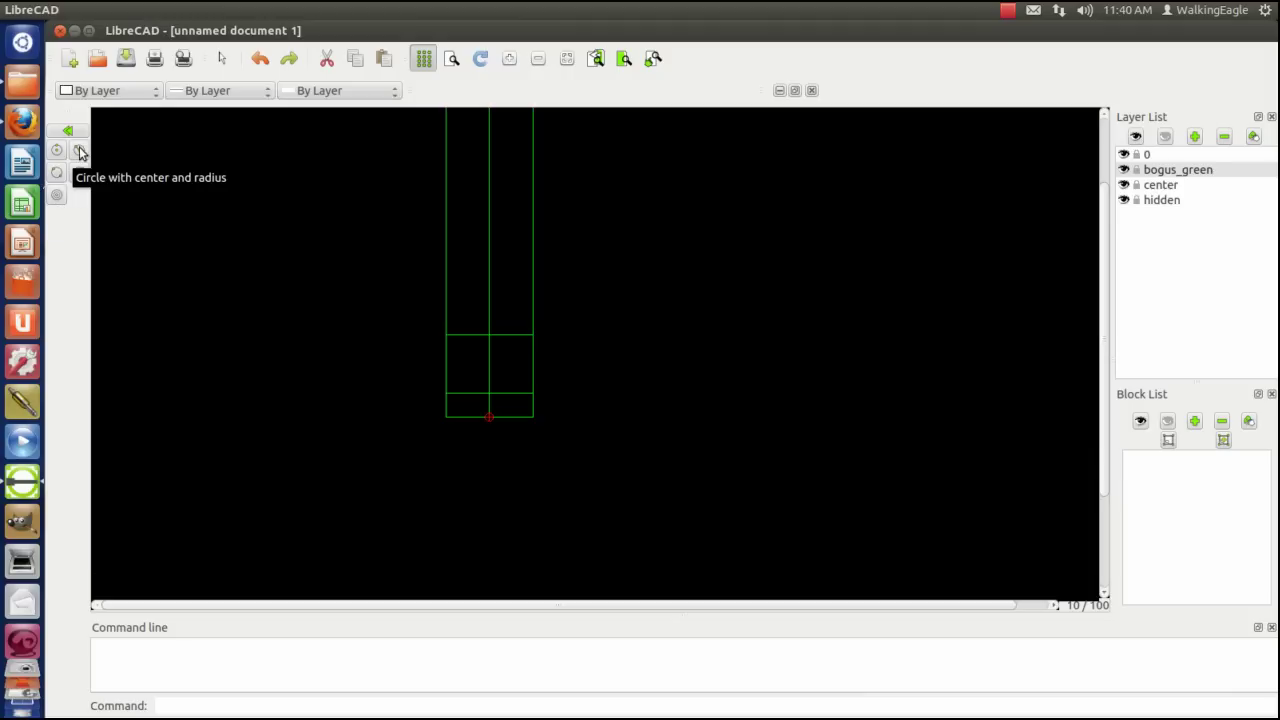
click(80, 151)
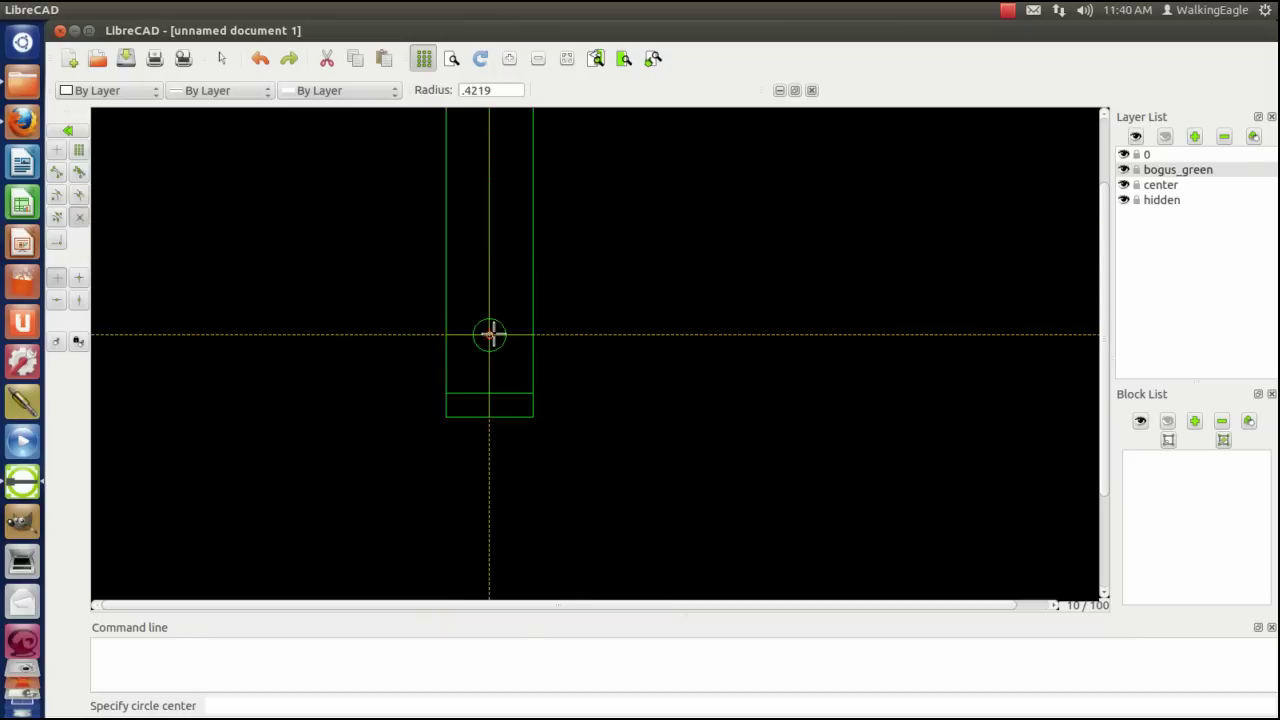
click(490, 335)
Add a concentric circle of radius .82 around the small circle's centre.
click(506, 90)
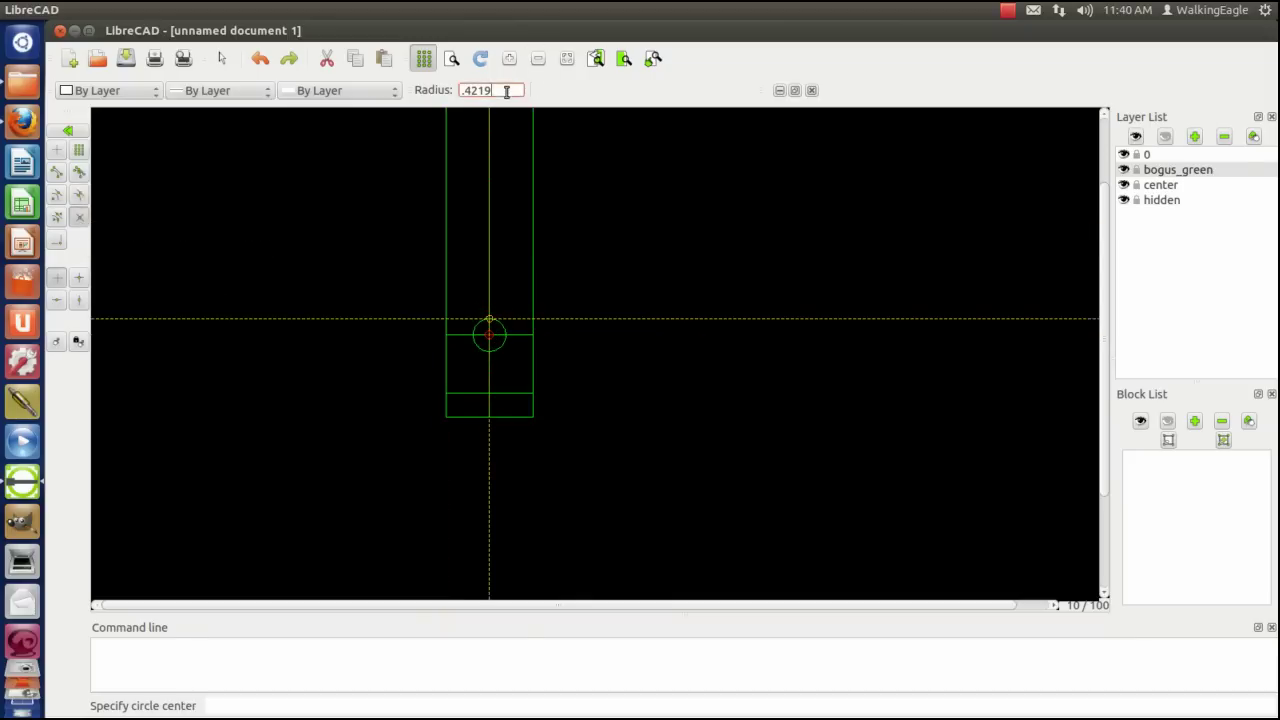
drag(506, 90, 428, 88)
text(.82)
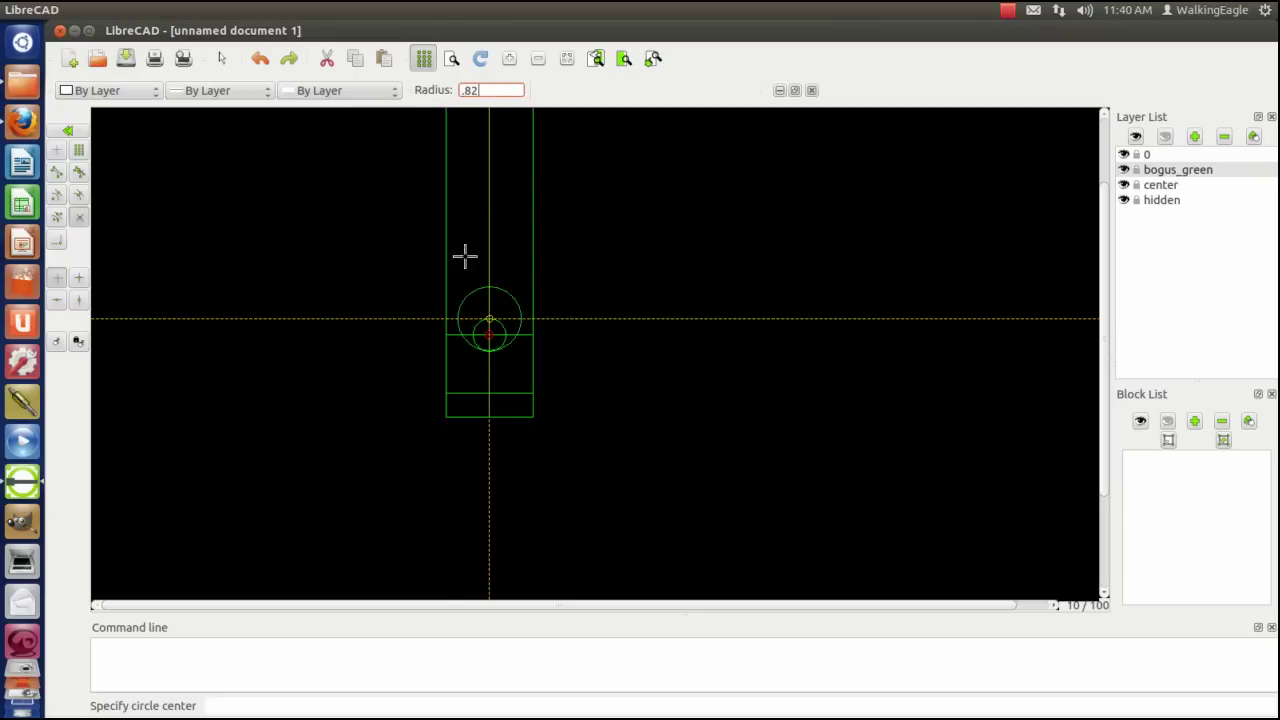
click(490, 335)
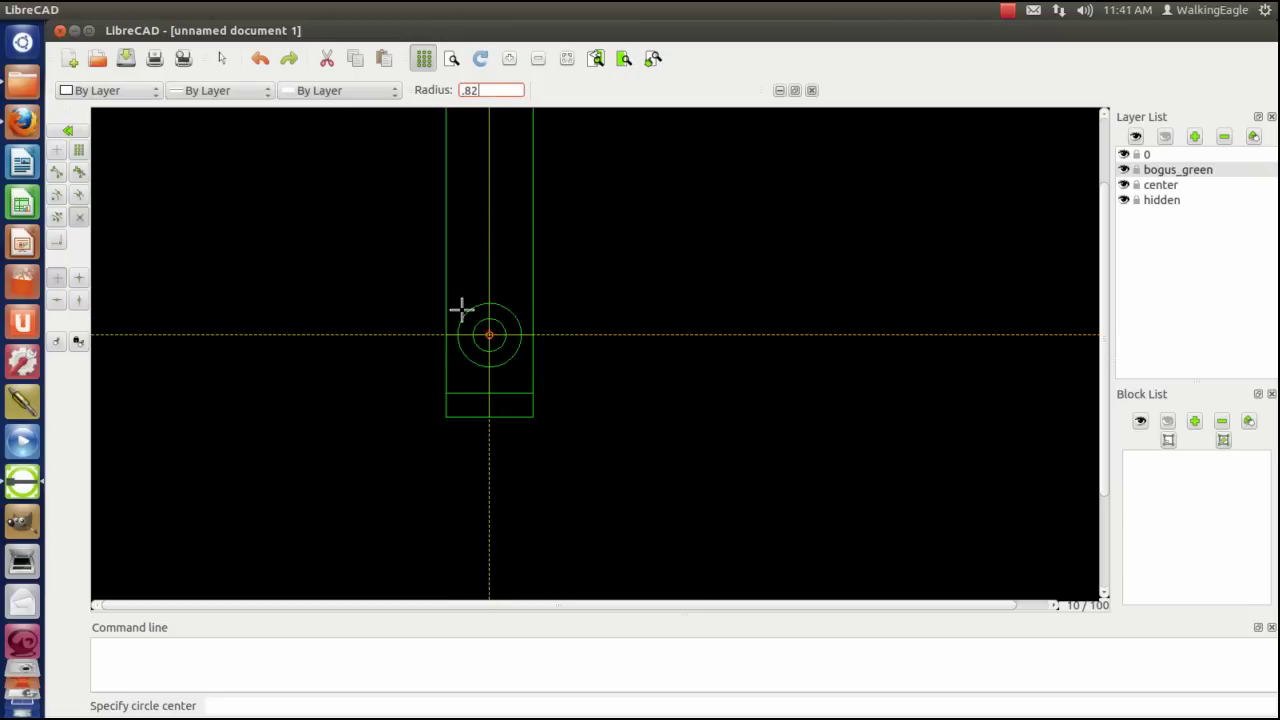
right_click(286, 229)
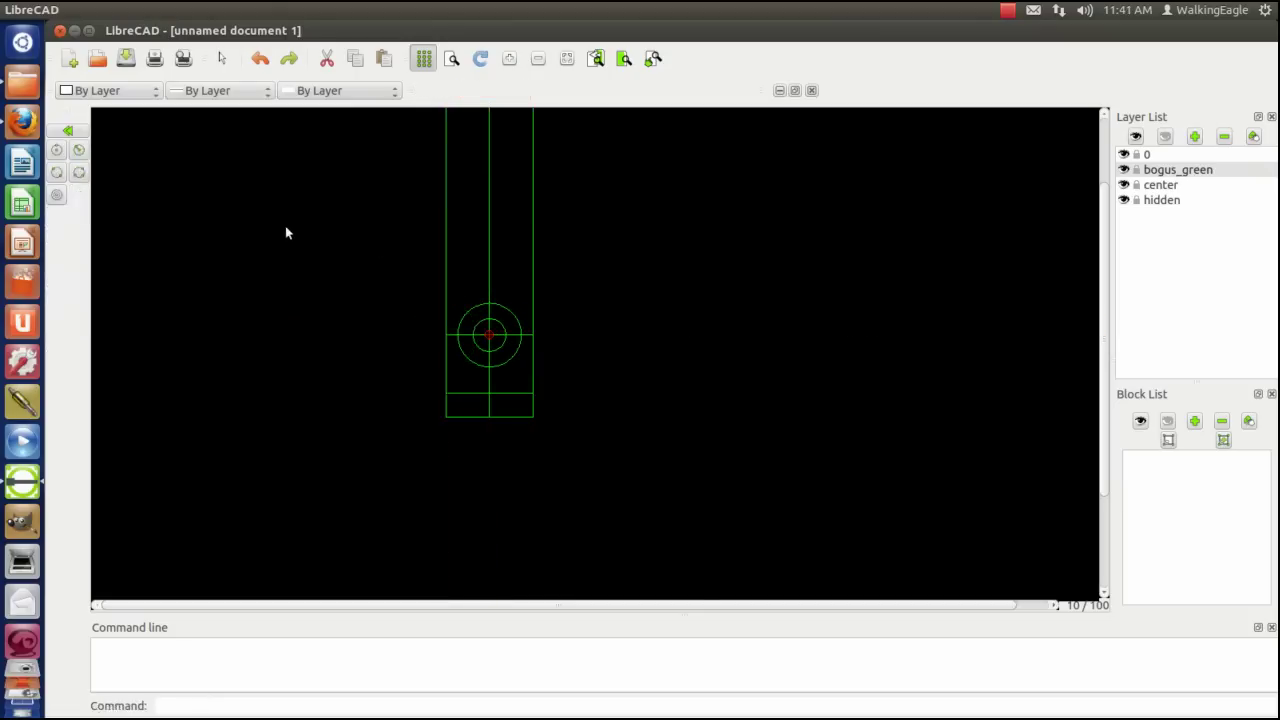
Draw a tangent line from the left end of the middle horizontal line to the left side of the outer circle.
click(69, 132)
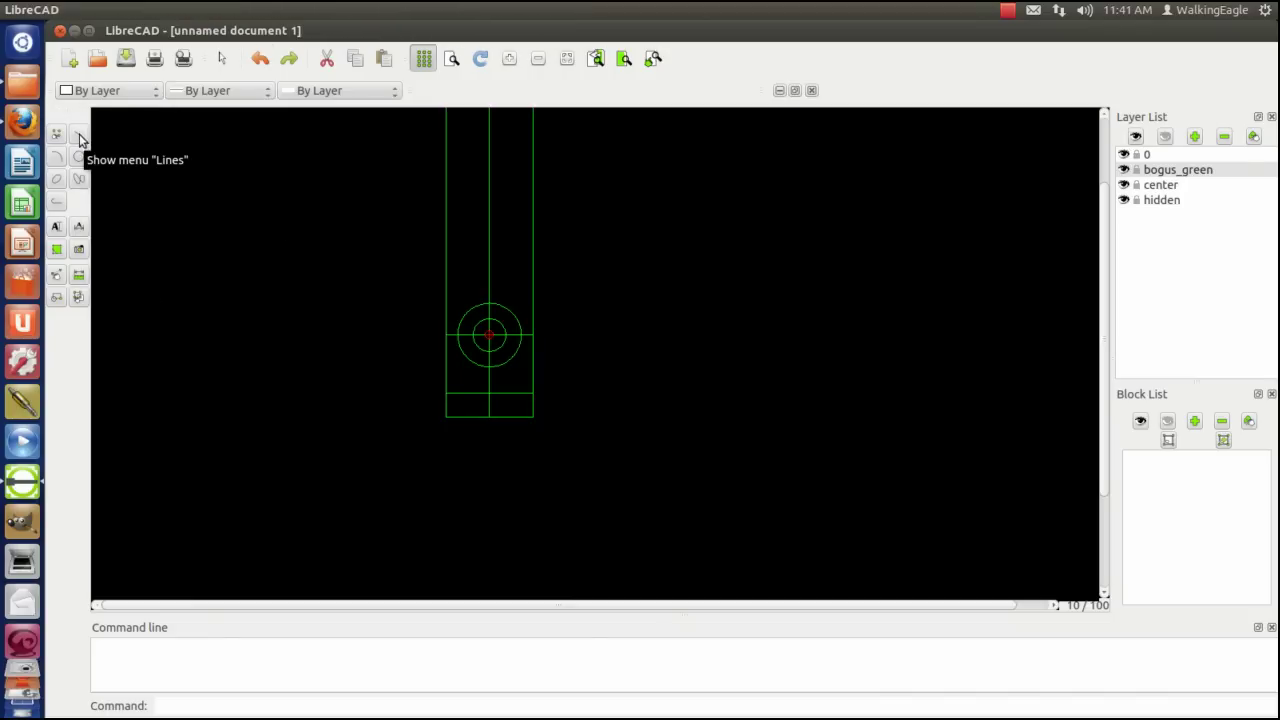
click(80, 140)
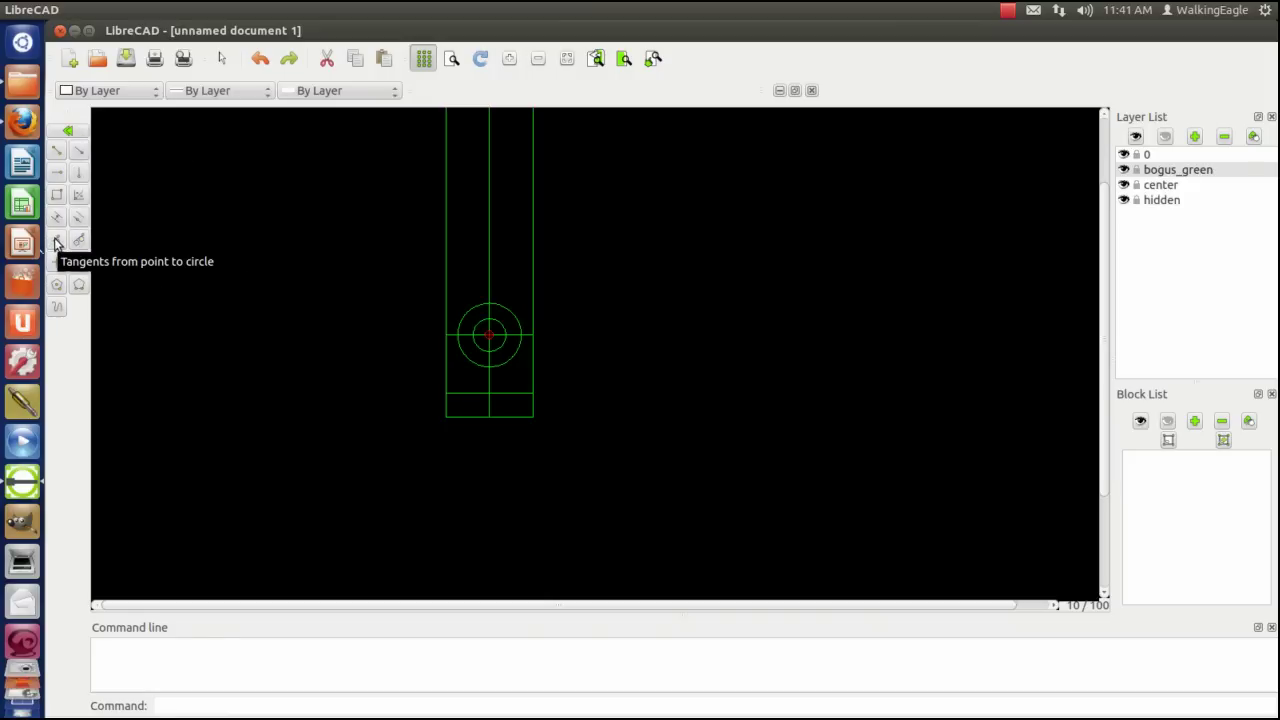
click(624, 60)
click(411, 290)
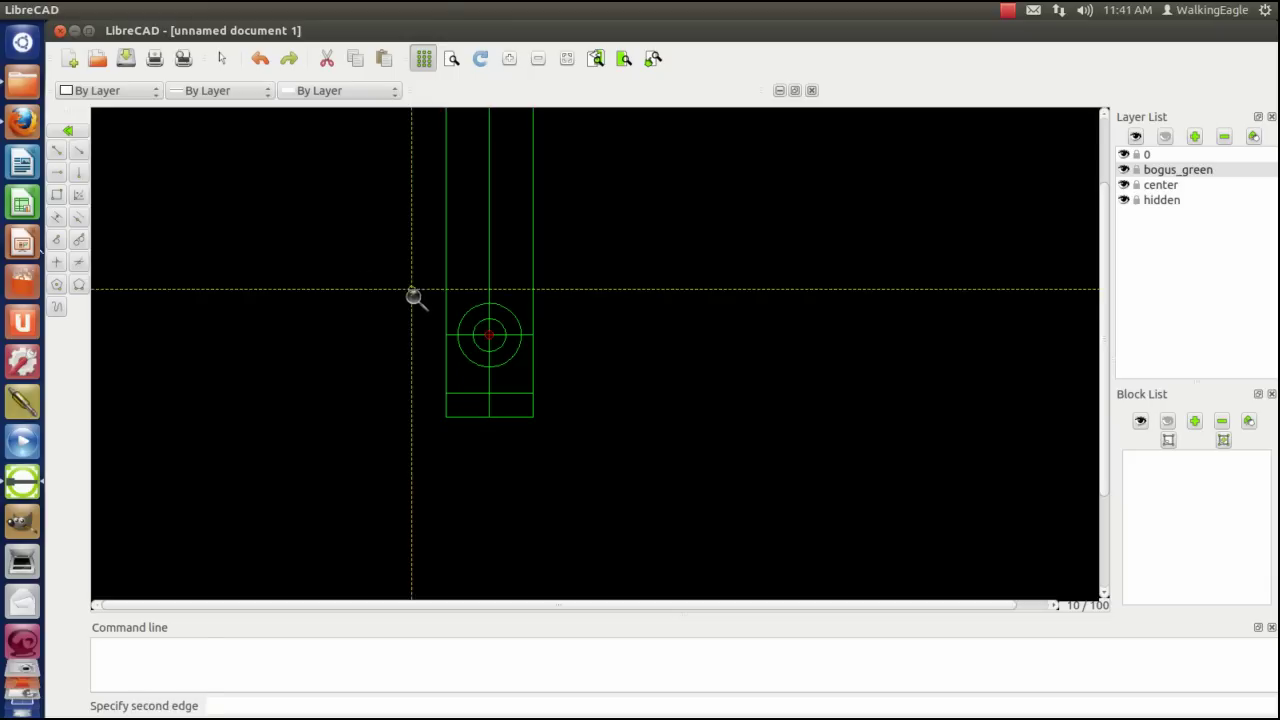
click(569, 423)
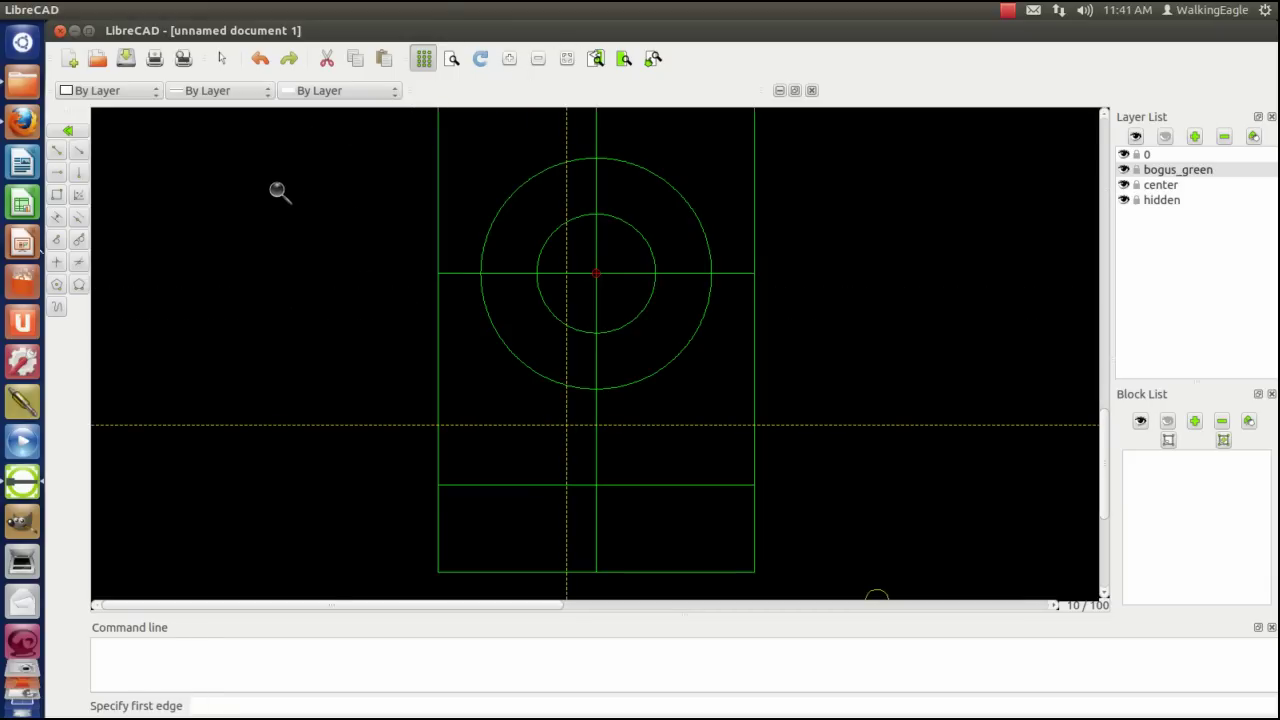
key(Escape)
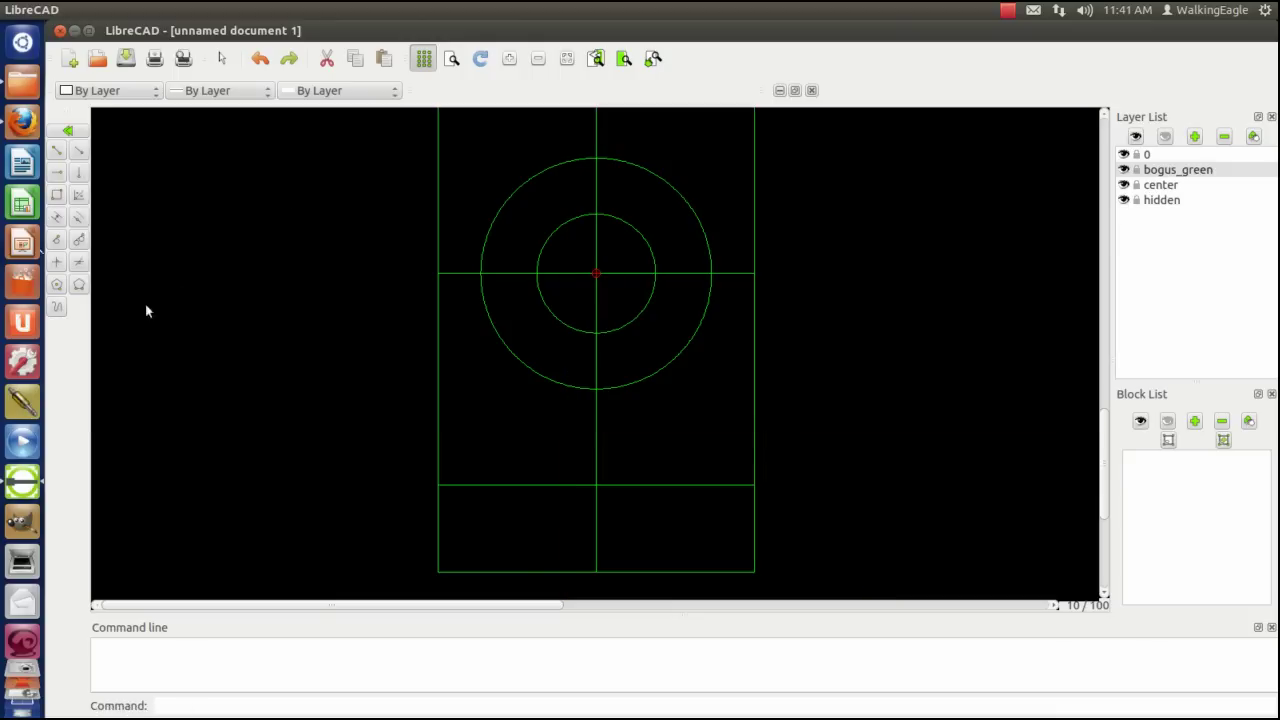
click(57, 246)
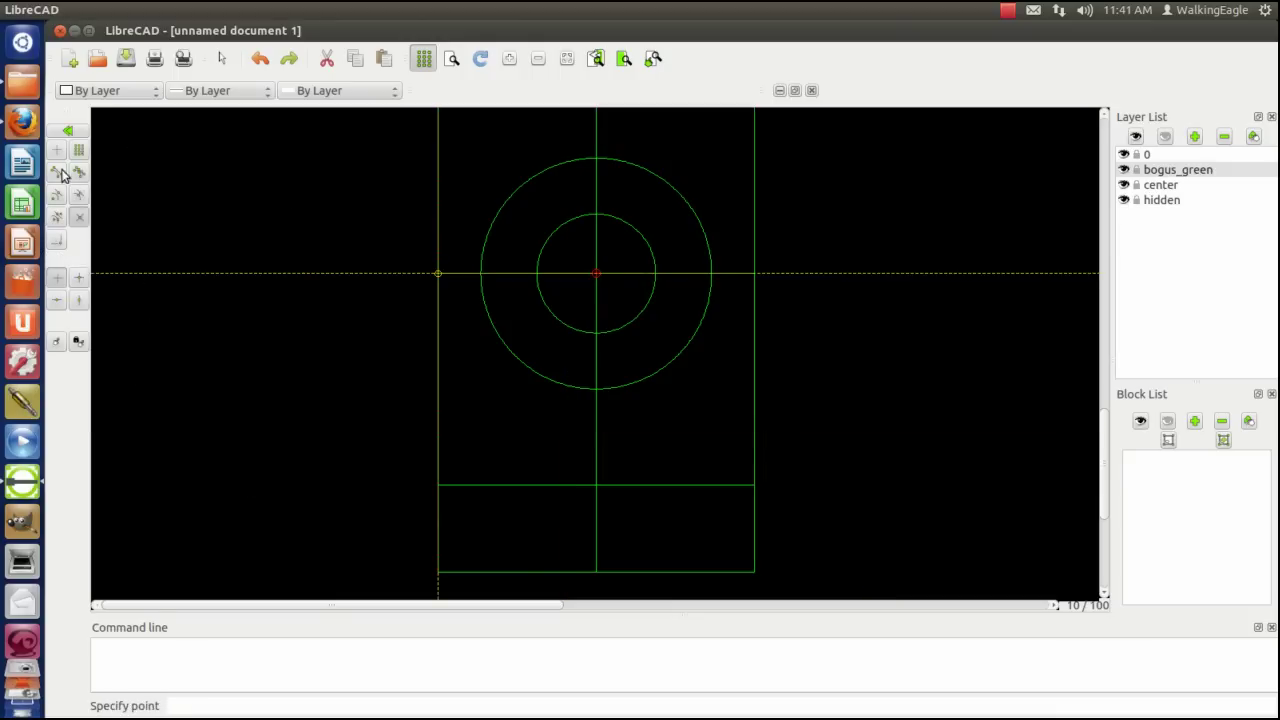
click(435, 484)
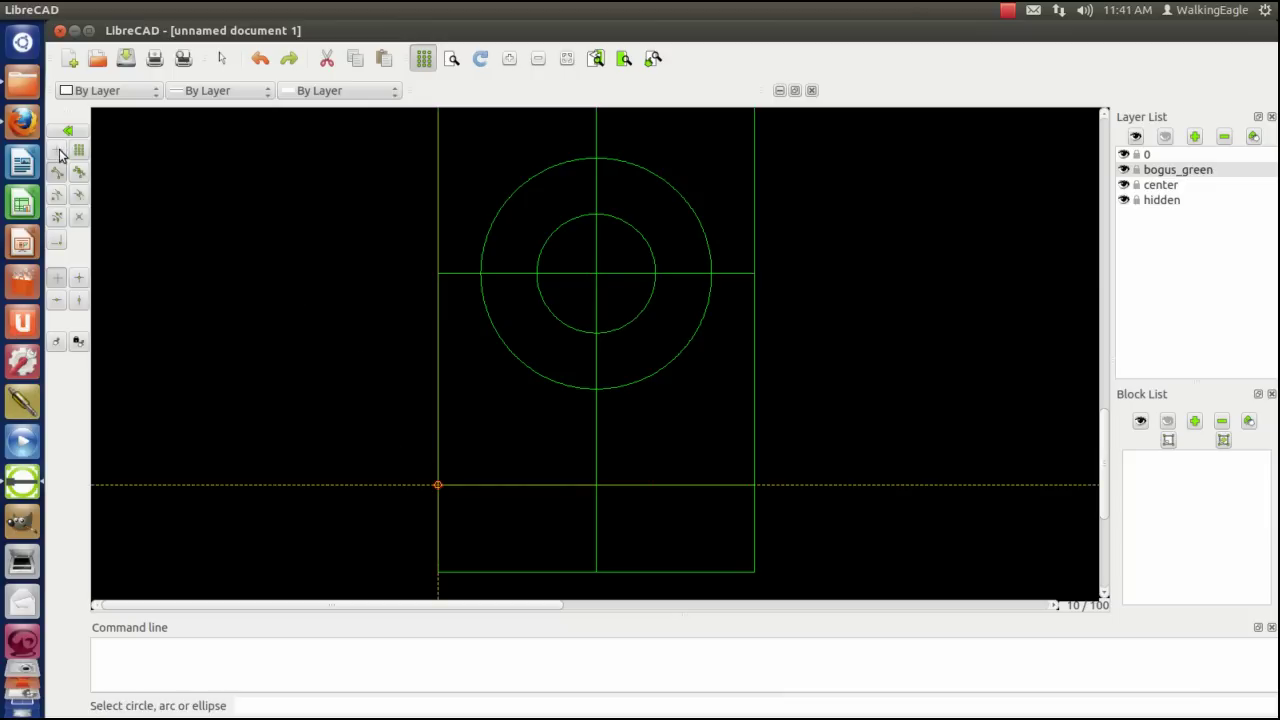
click(492, 229)
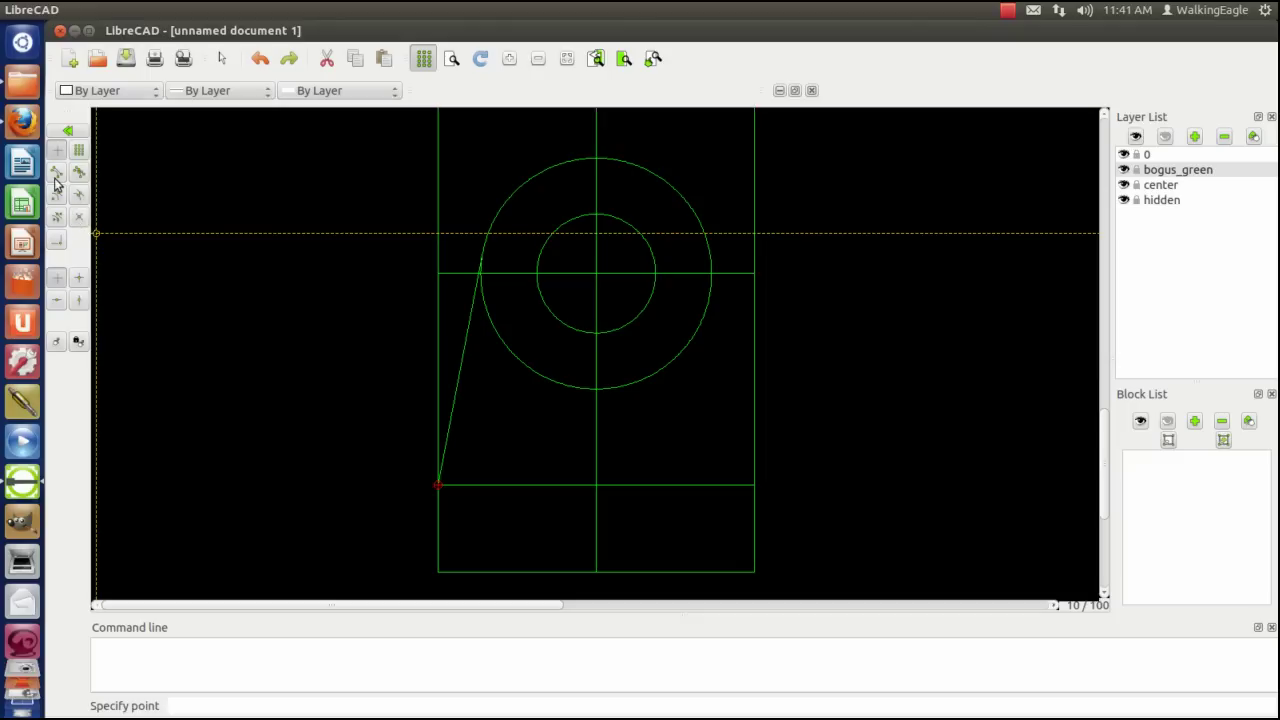
Draw a matching tangent line from the right end of the middle horizontal line to the outer circle's right side.
click(753, 487)
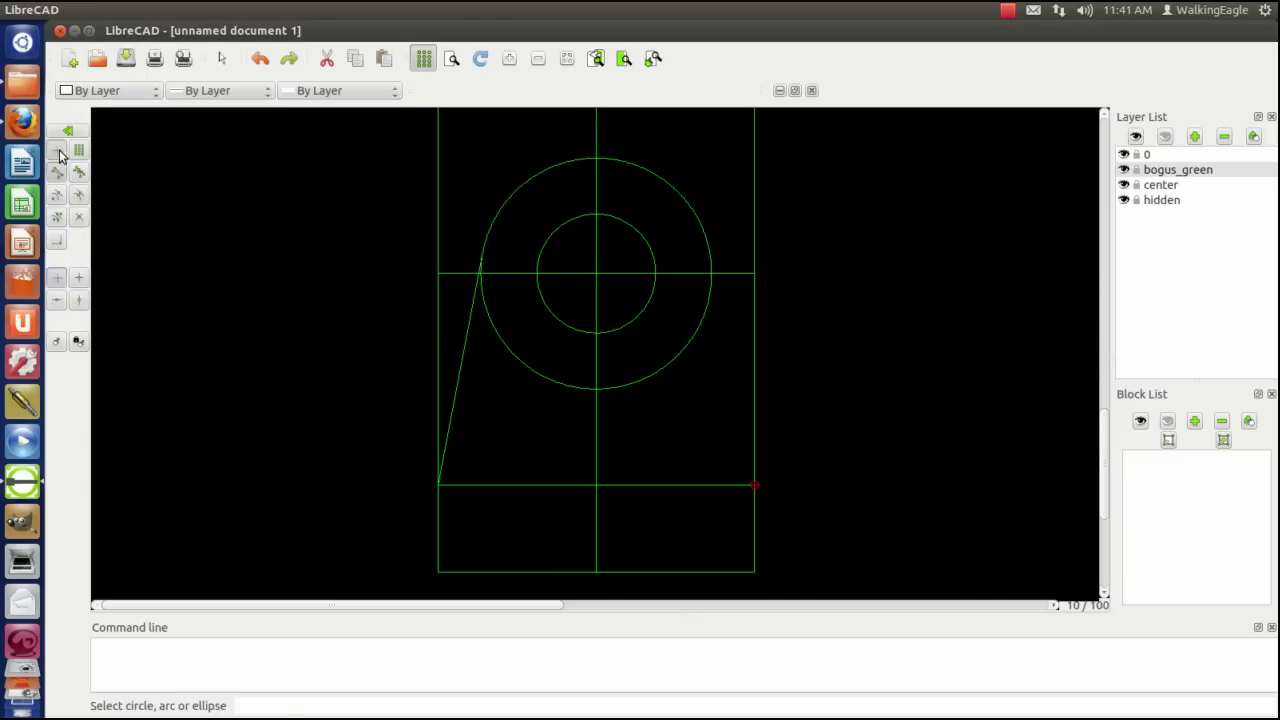
click(712, 243)
right_click(139, 189)
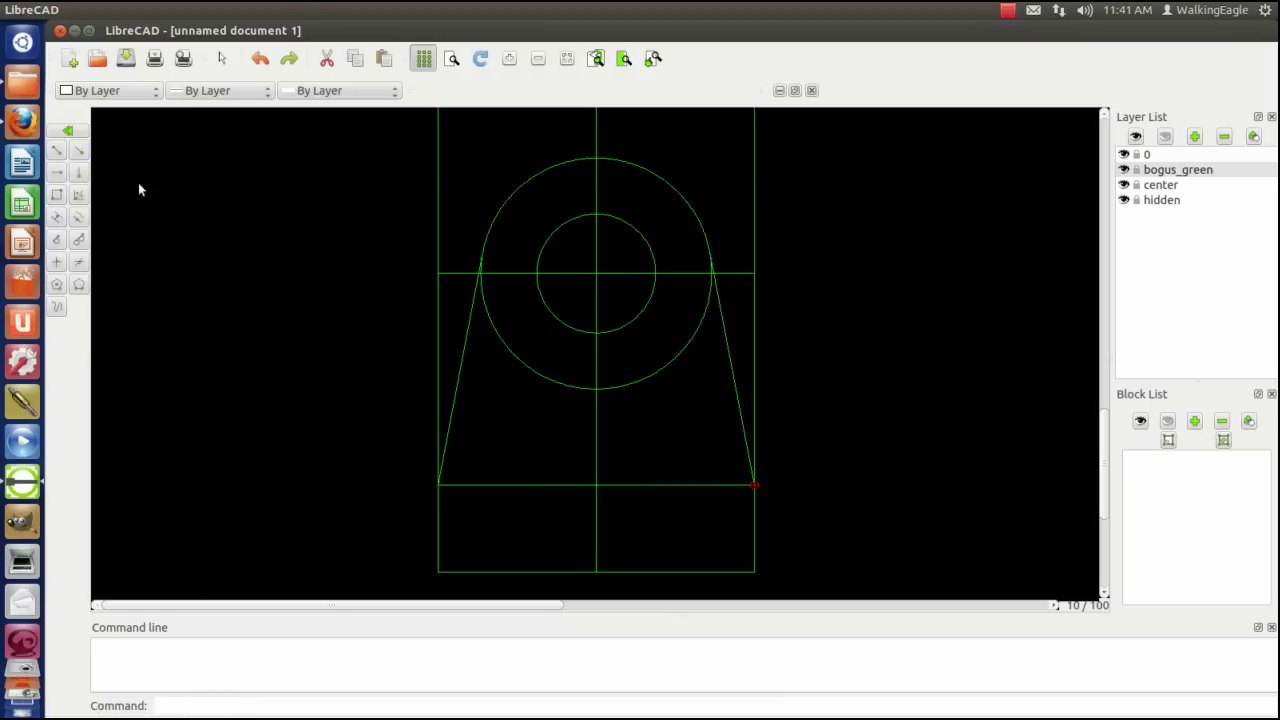
Draw a horizontal line joining the two tangent points on the outer circle.
click(58, 152)
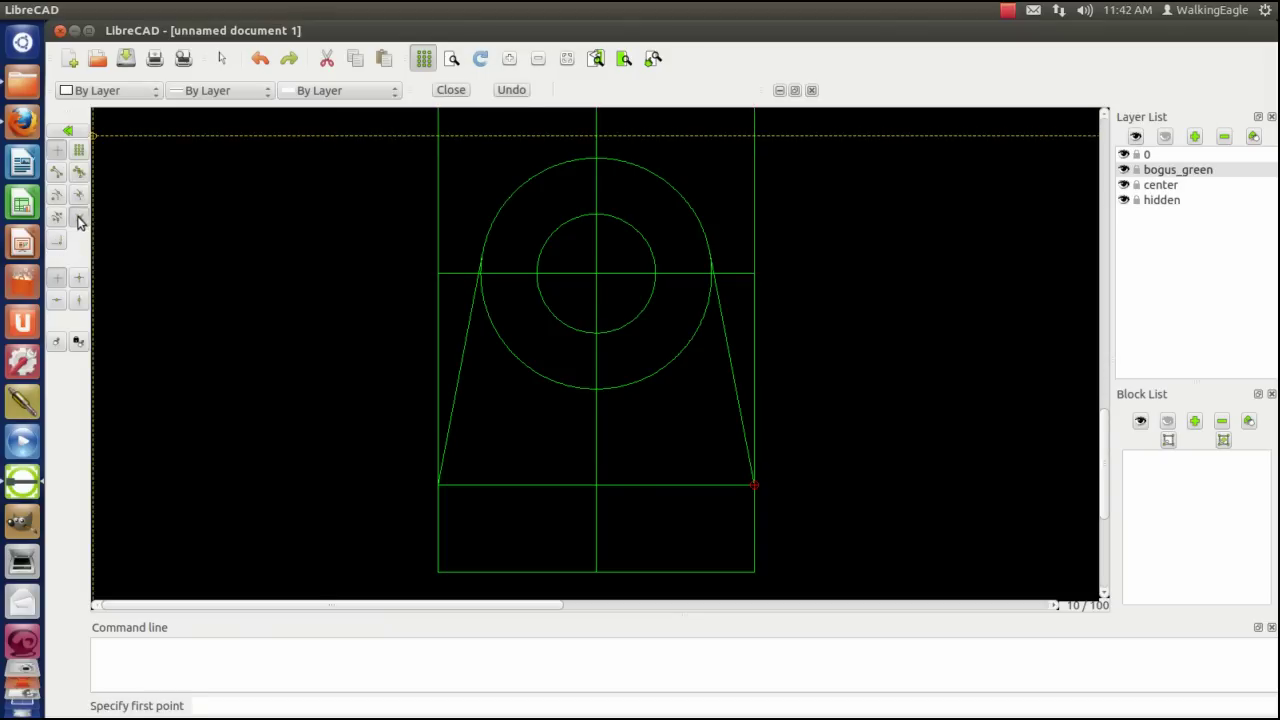
click(484, 250)
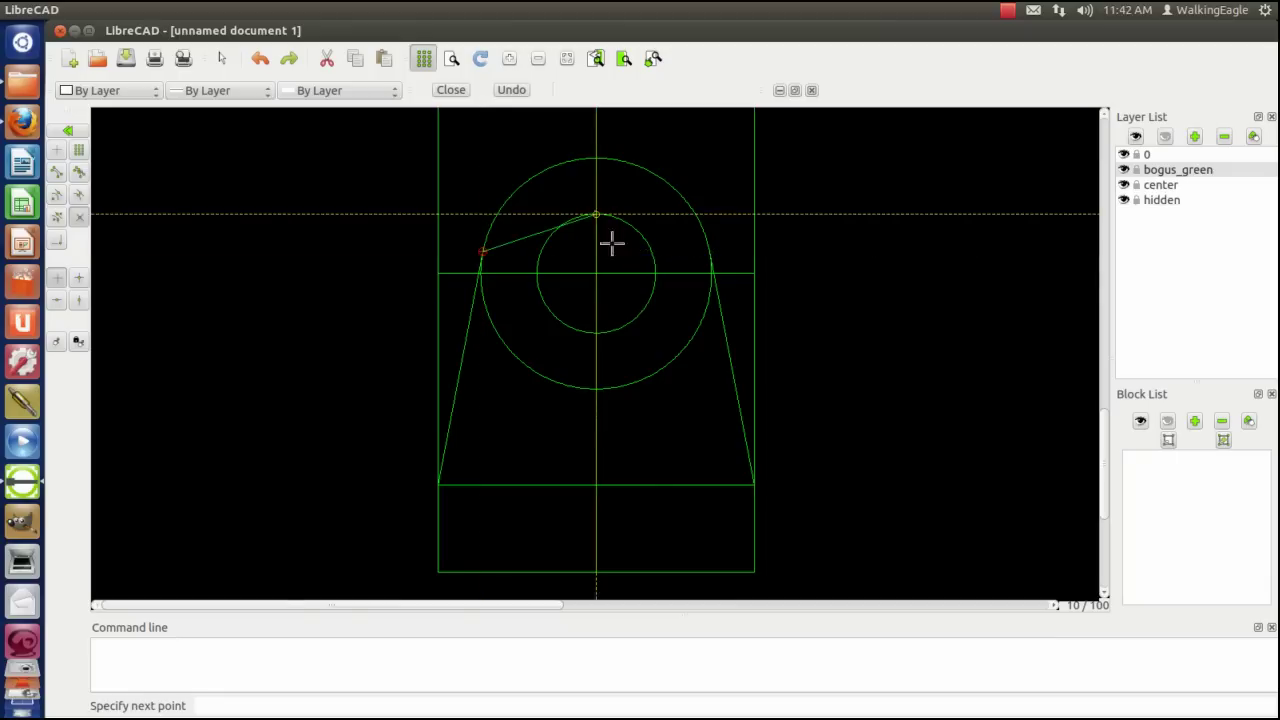
click(710, 251)
right_click(219, 212)
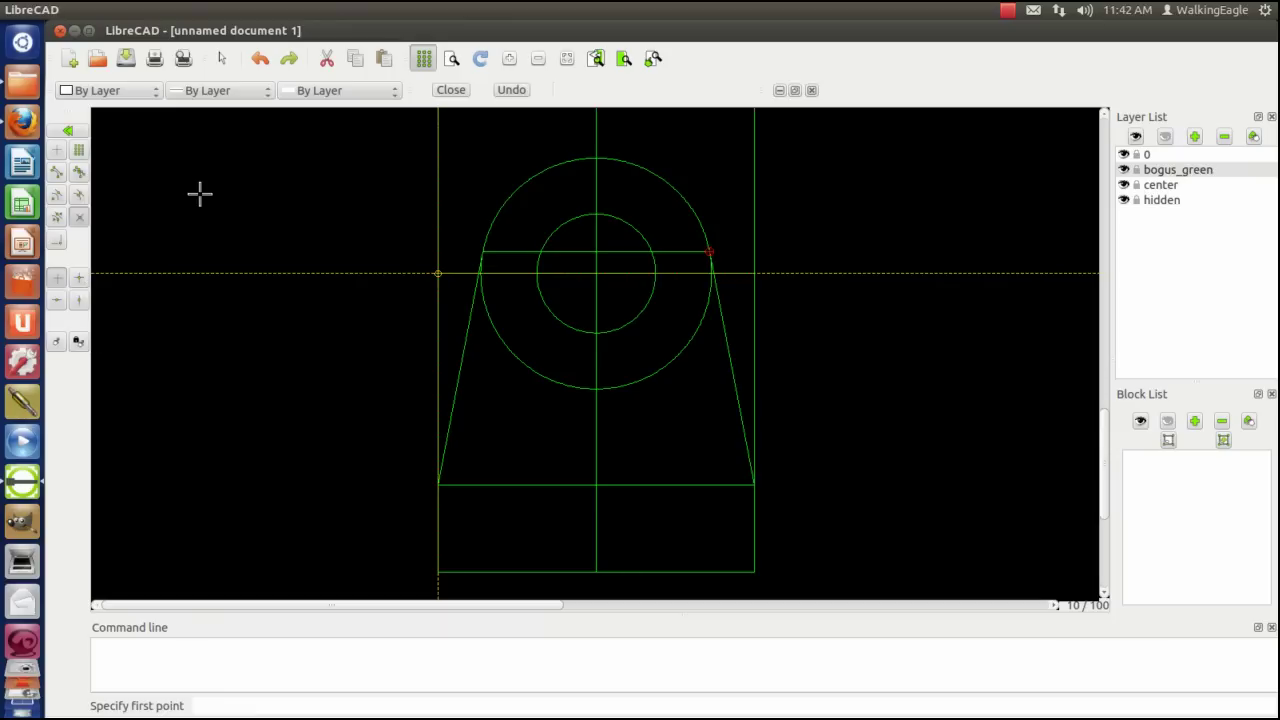
Trim the left and right vertical lines to the horizontal line above the base, keeping only their lower portions.
click(70, 131)
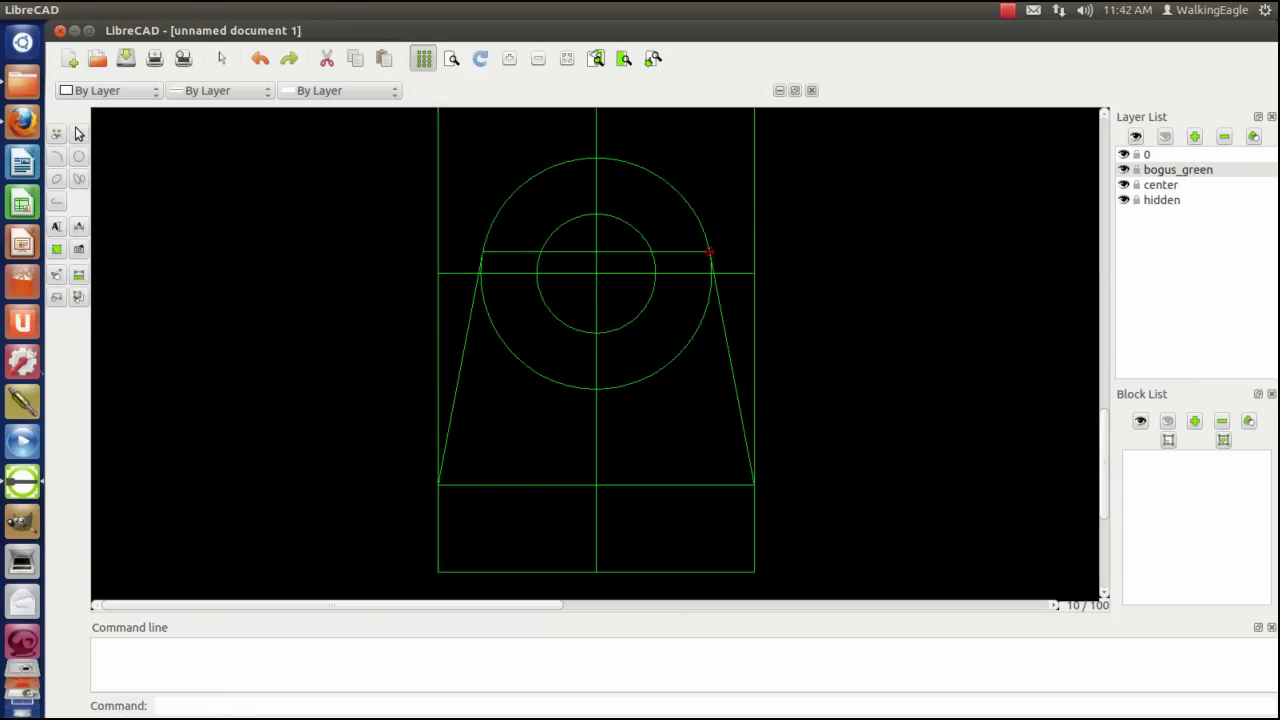
click(55, 275)
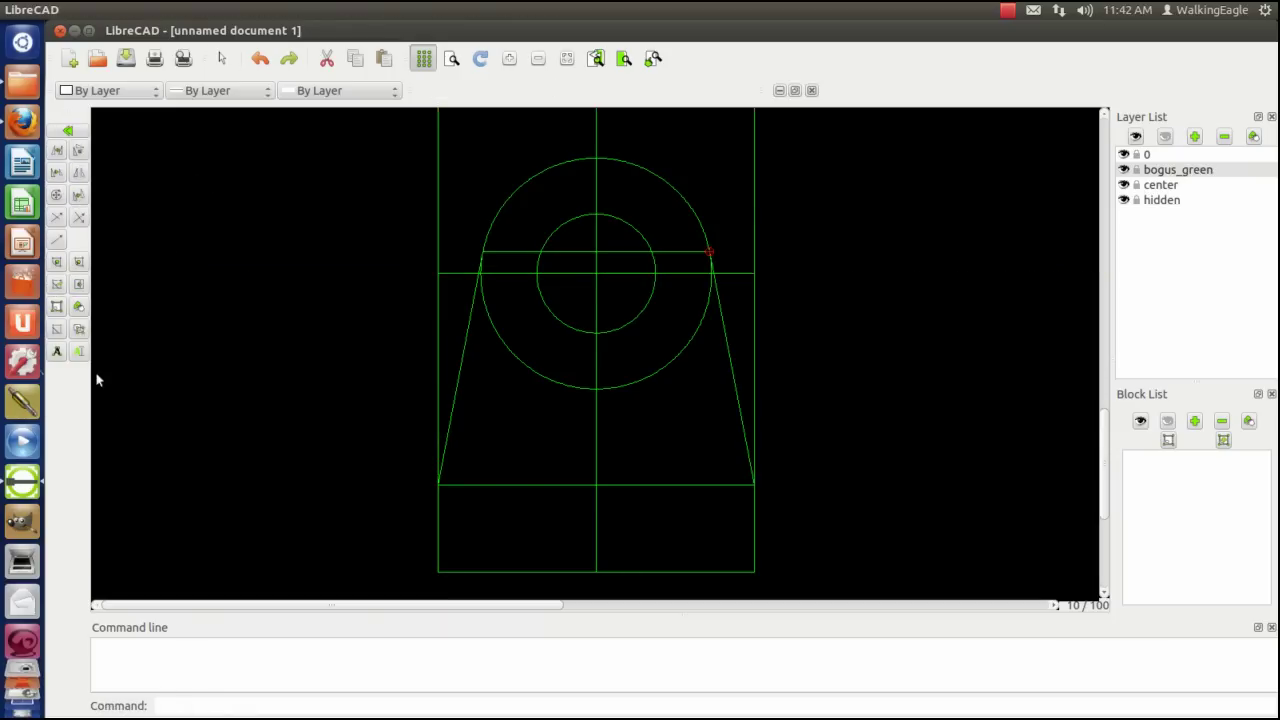
click(58, 216)
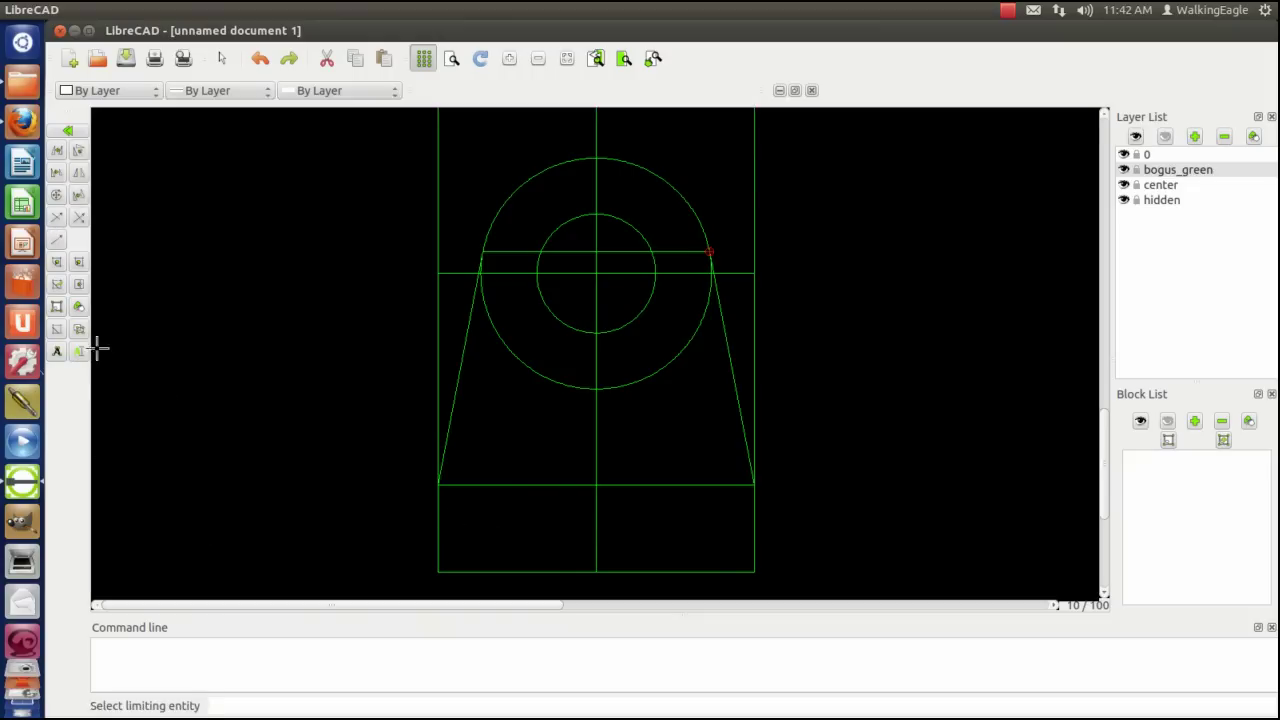
click(526, 485)
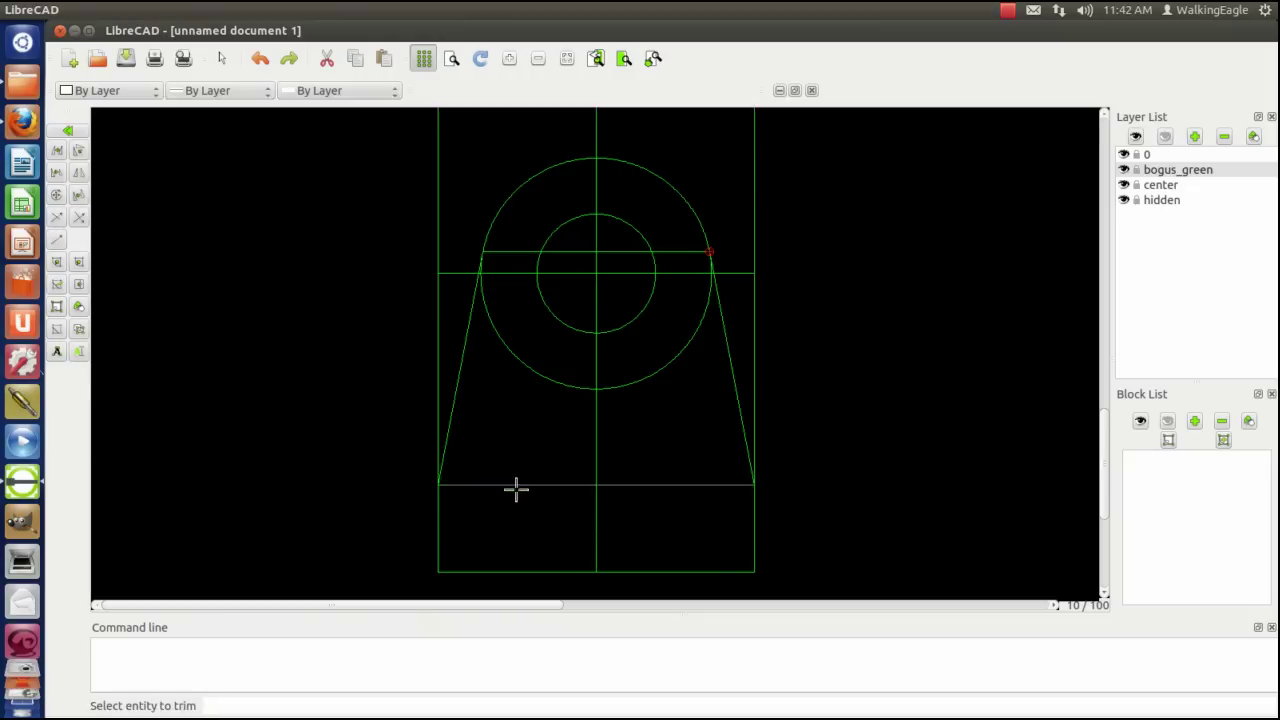
click(437, 540)
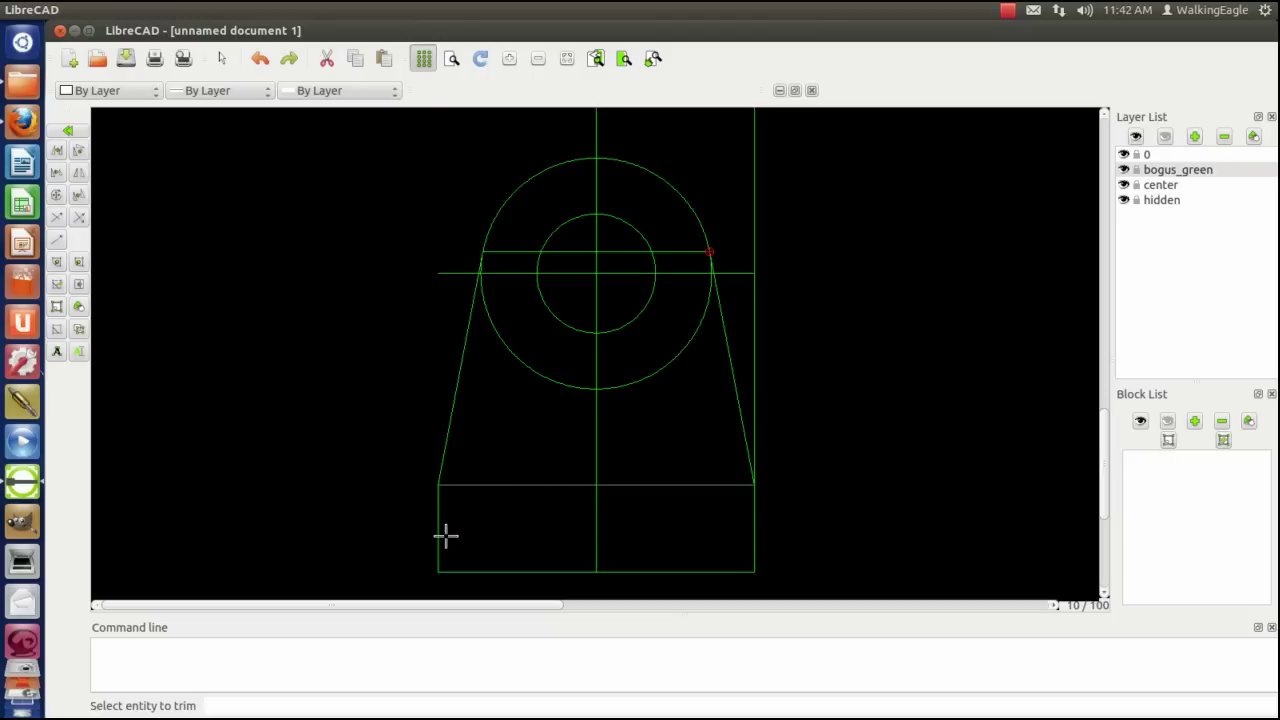
click(756, 543)
right_click(908, 357)
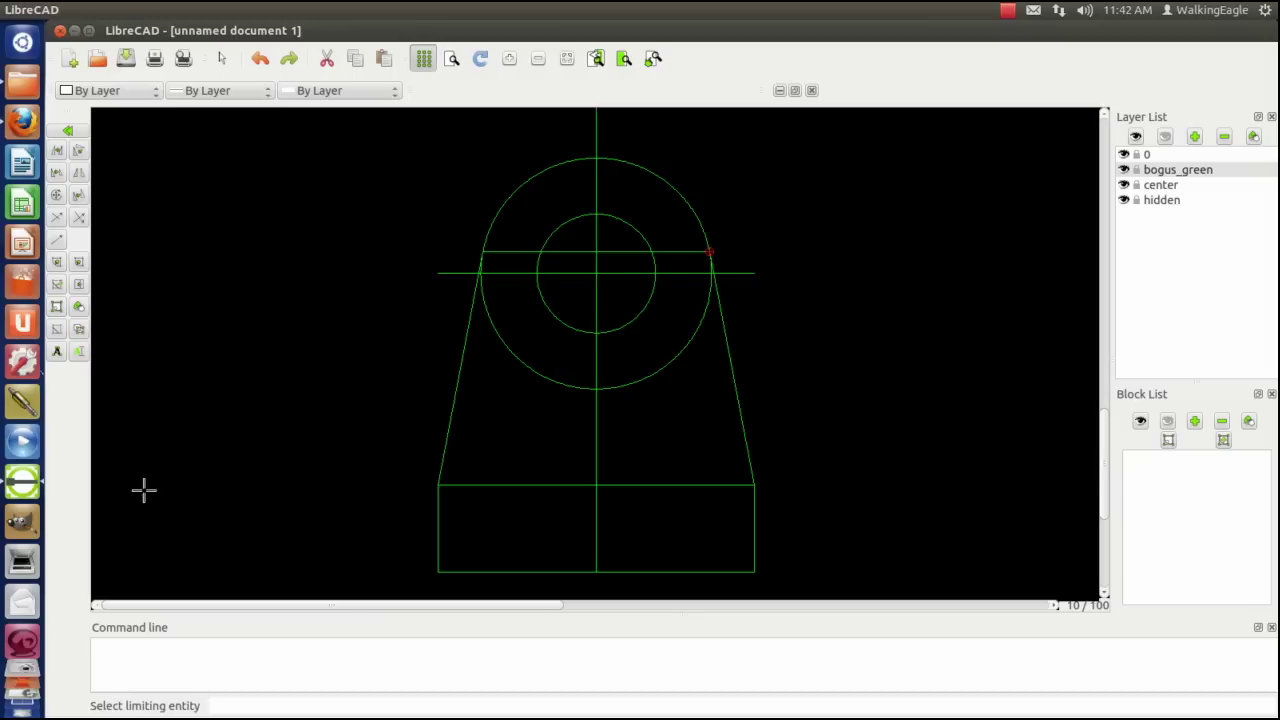
Move the two tangent lines, the two short vertical sides and the base line of the outline to layer 0.
click(65, 134)
click(74, 133)
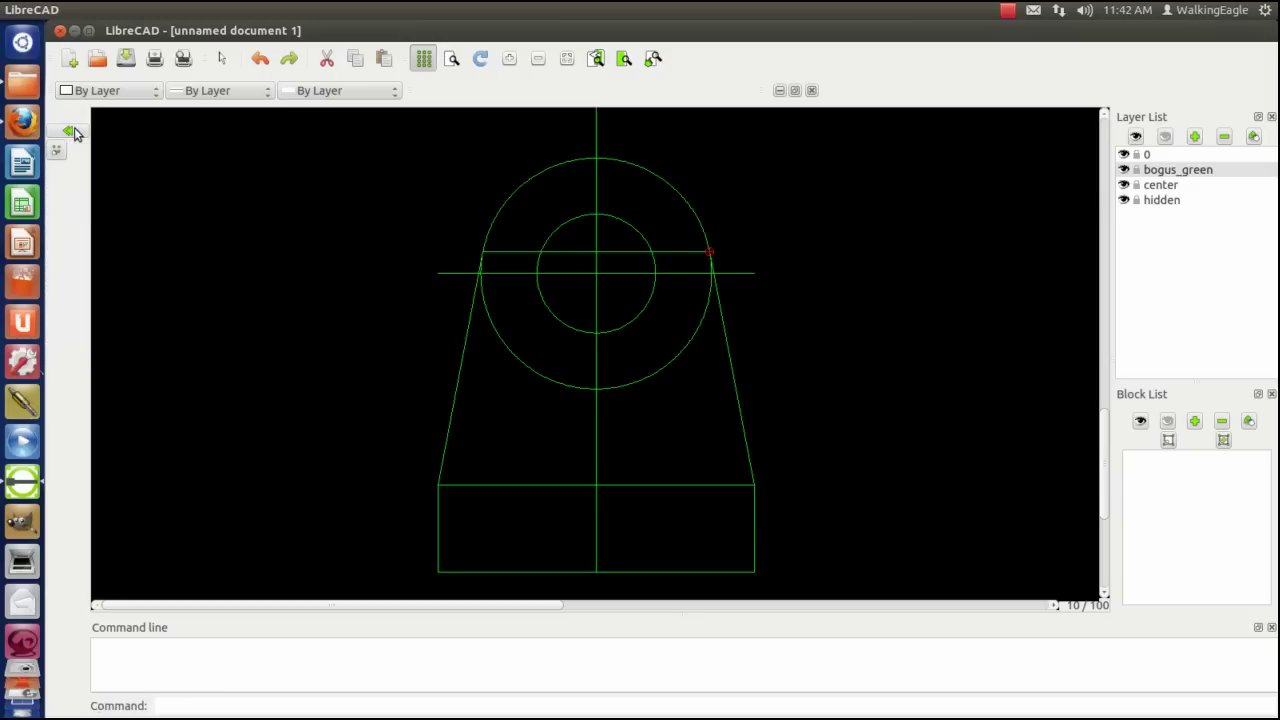
click(71, 136)
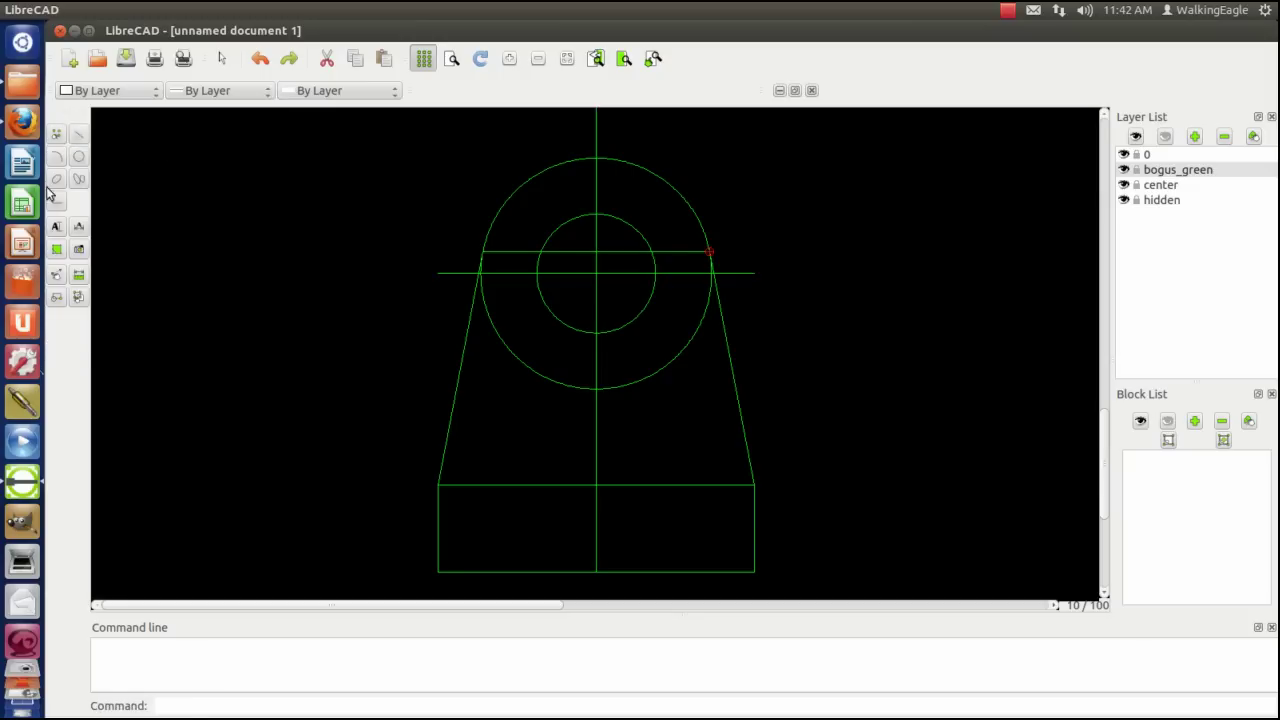
click(56, 277)
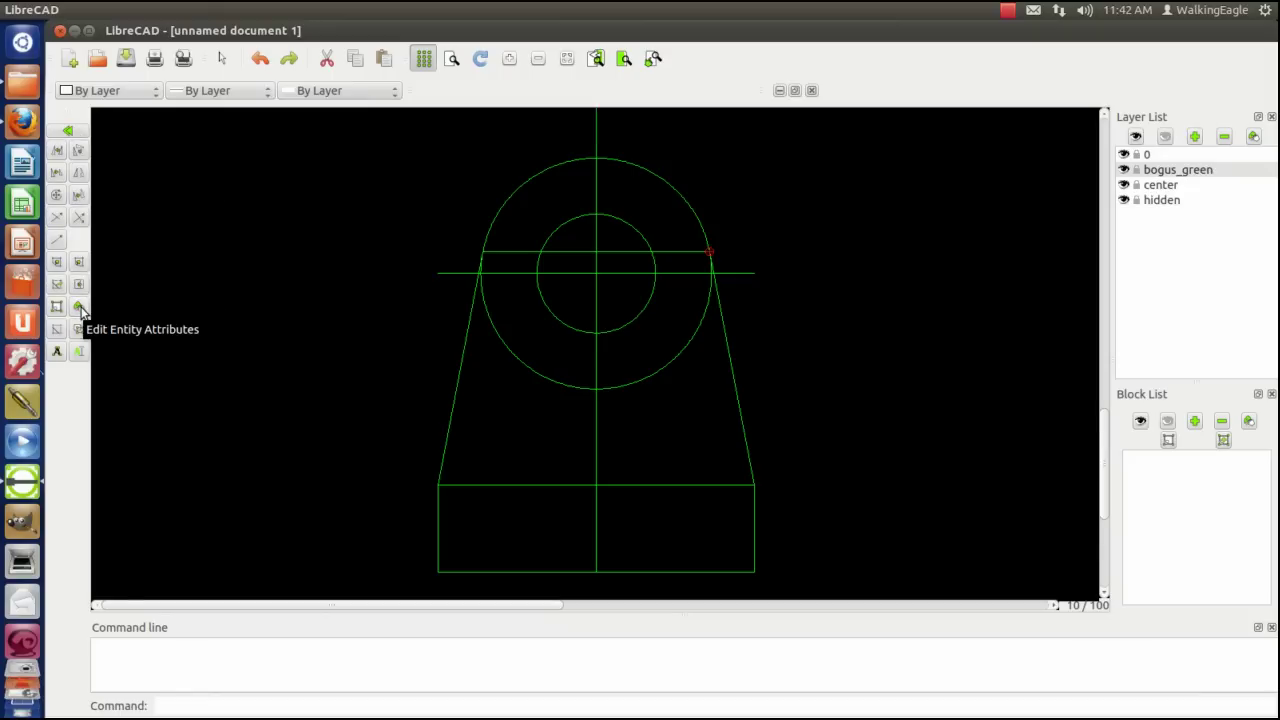
click(81, 310)
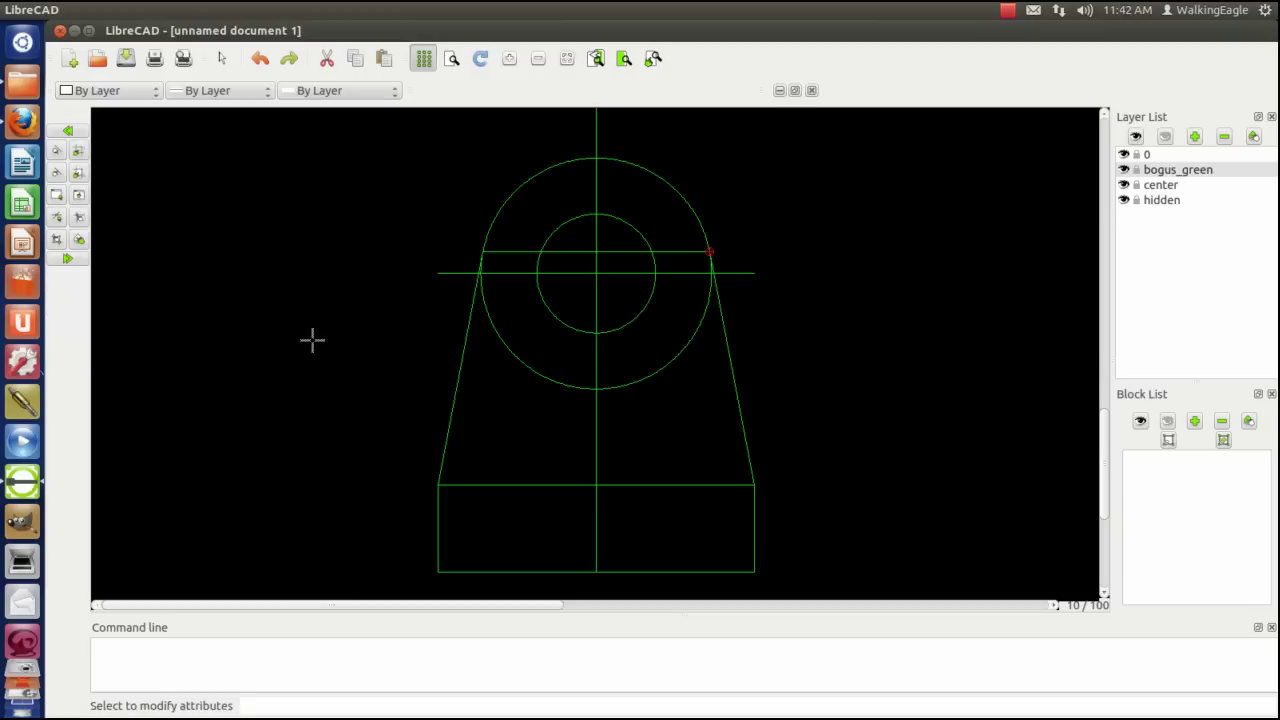
click(453, 396)
click(438, 538)
click(482, 571)
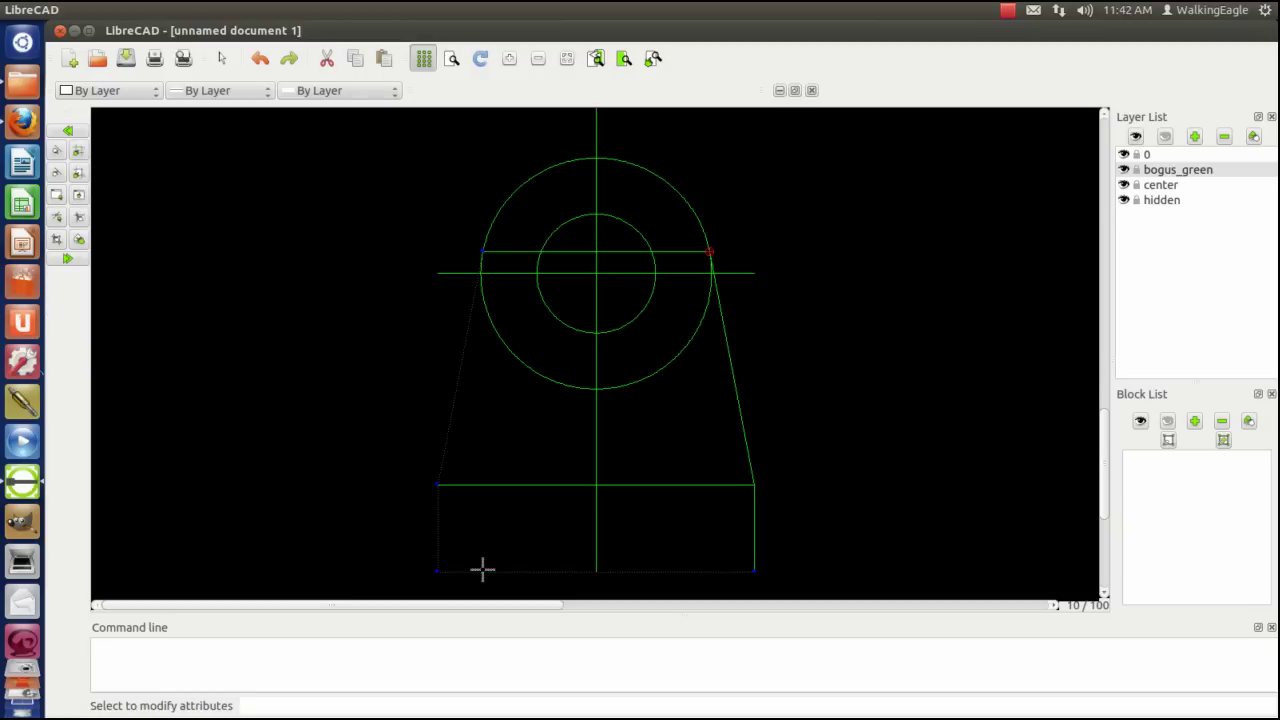
click(753, 538)
click(746, 420)
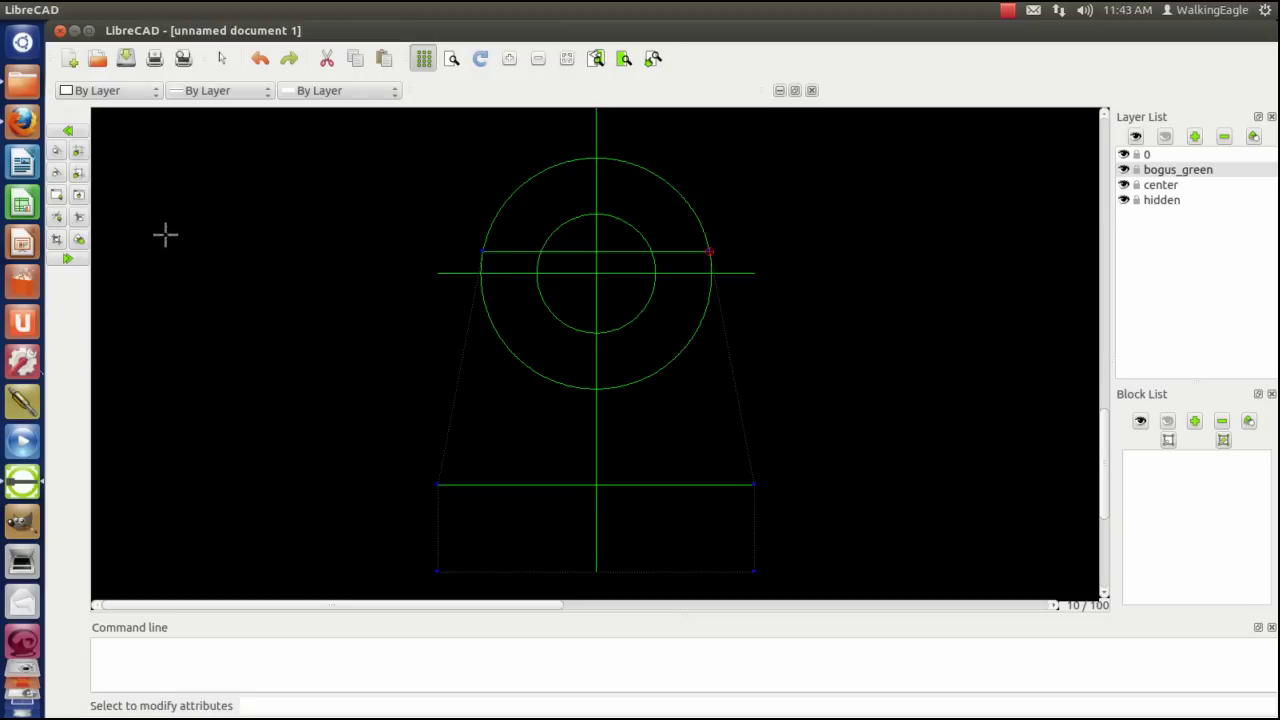
click(68, 261)
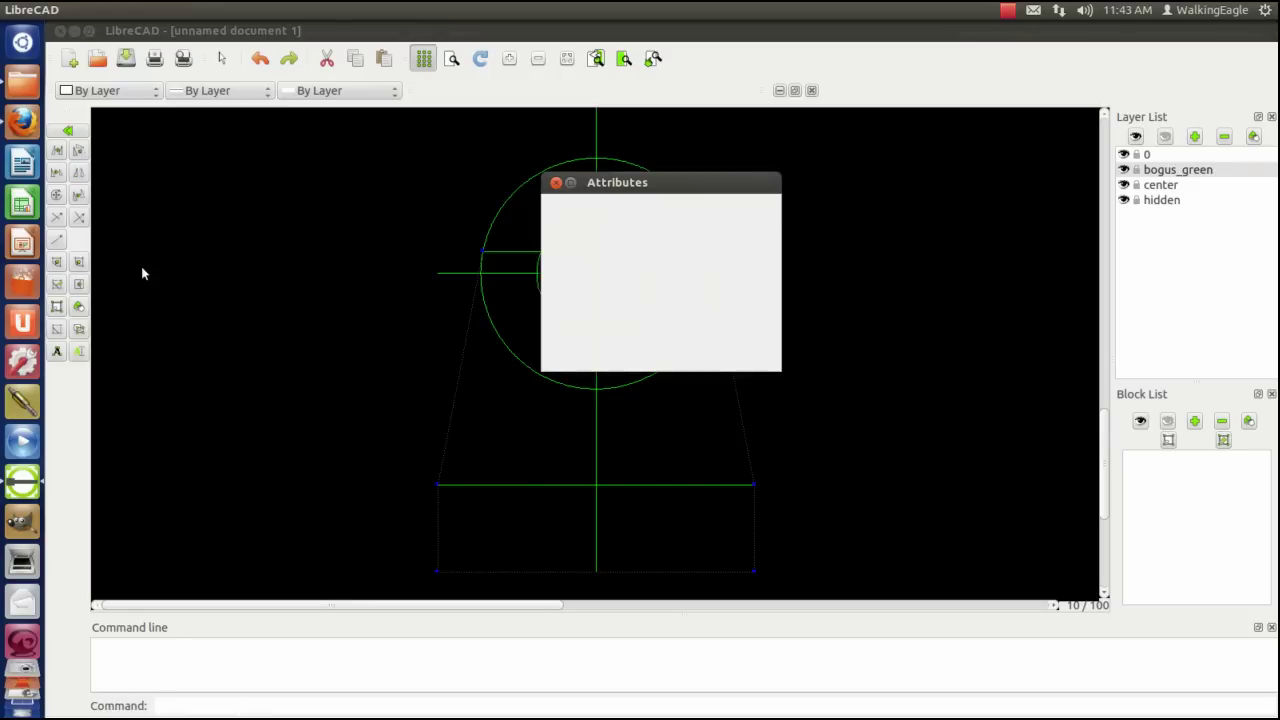
click(765, 222)
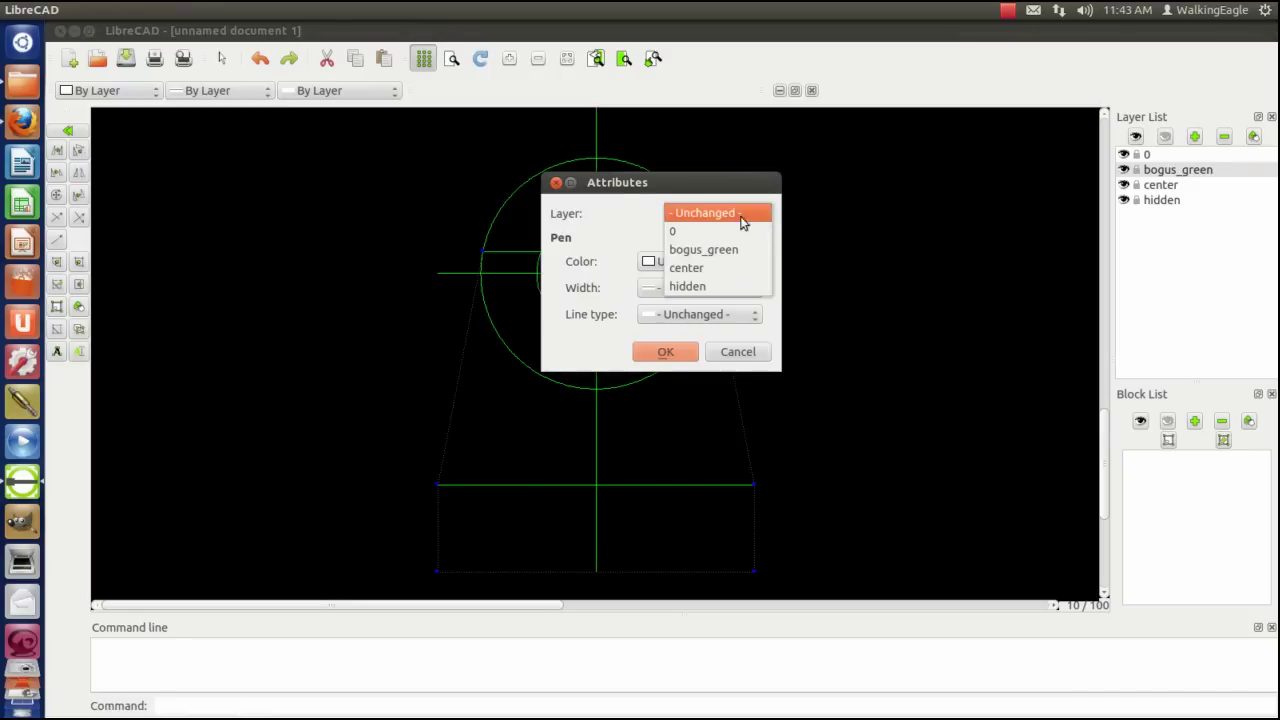
click(687, 232)
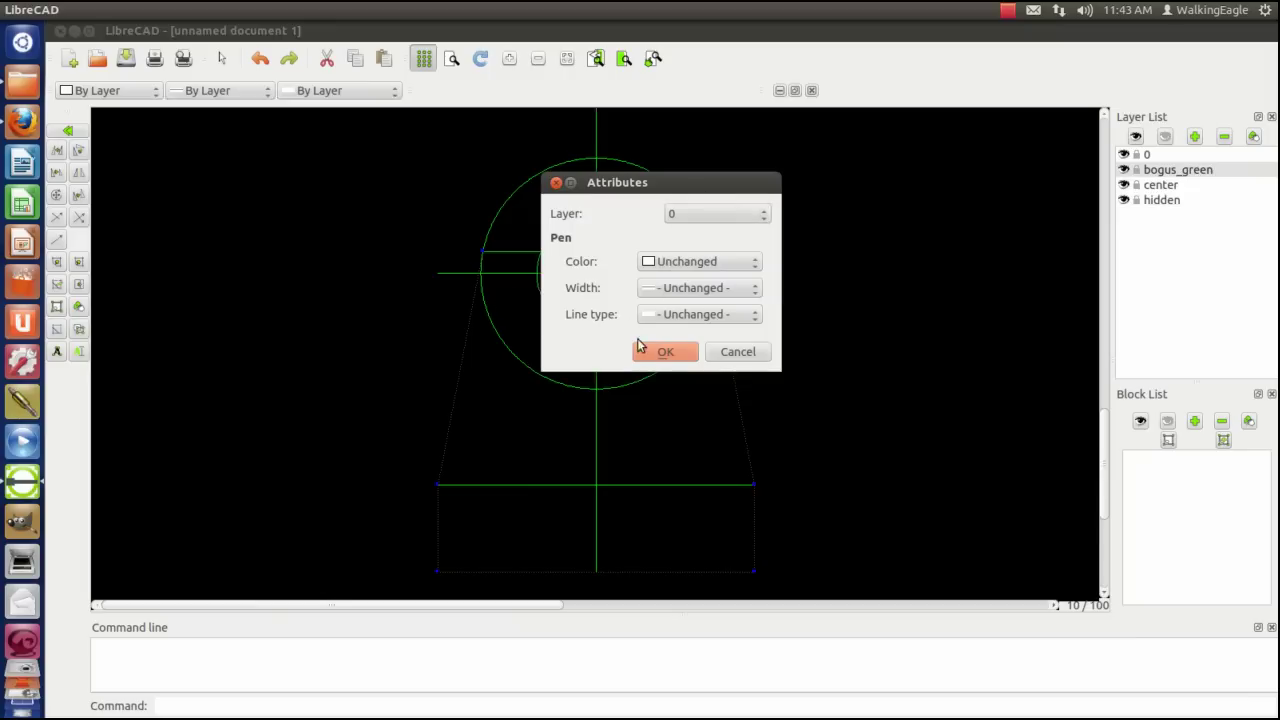
click(662, 354)
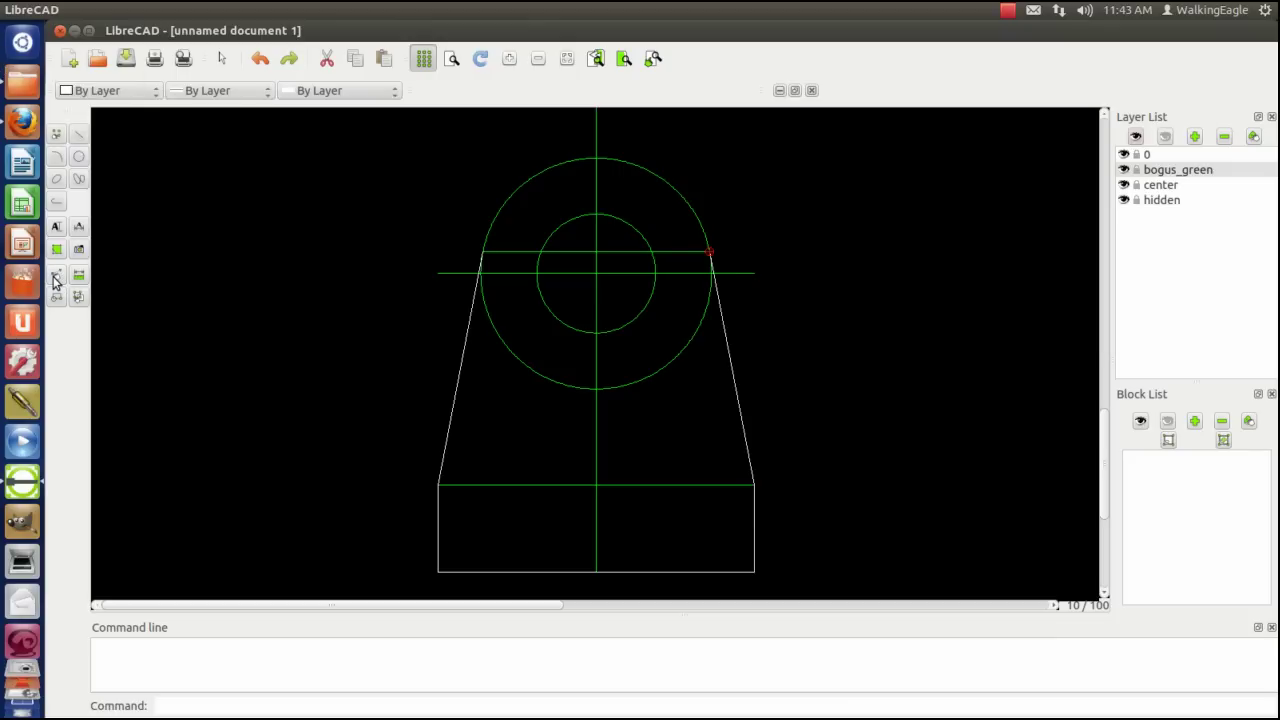
Change the inner circle's layer to 0.
click(55, 278)
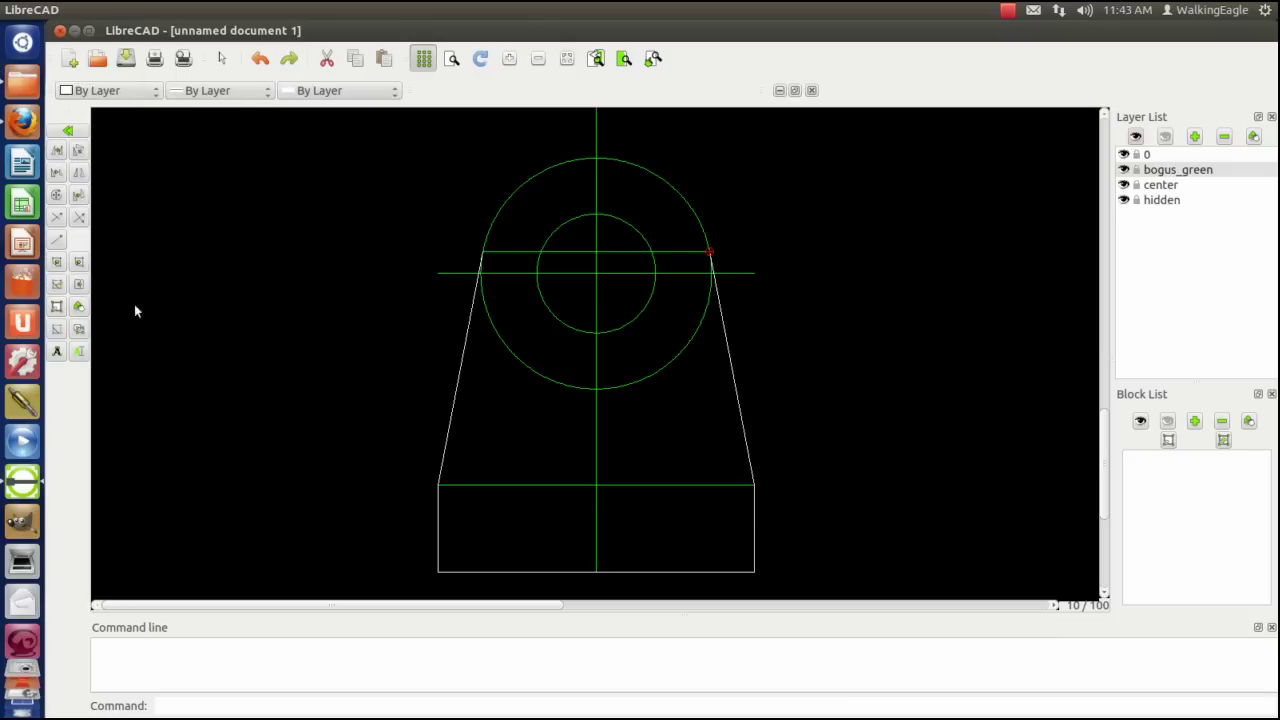
click(79, 310)
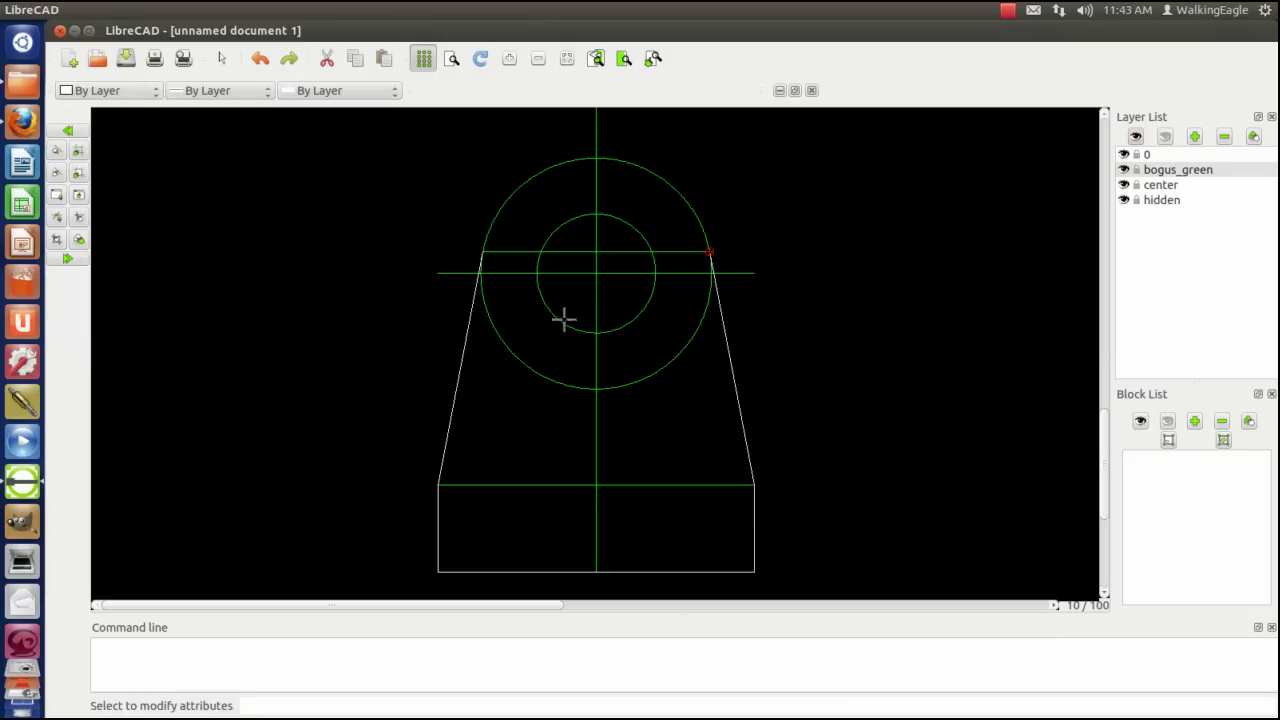
click(563, 323)
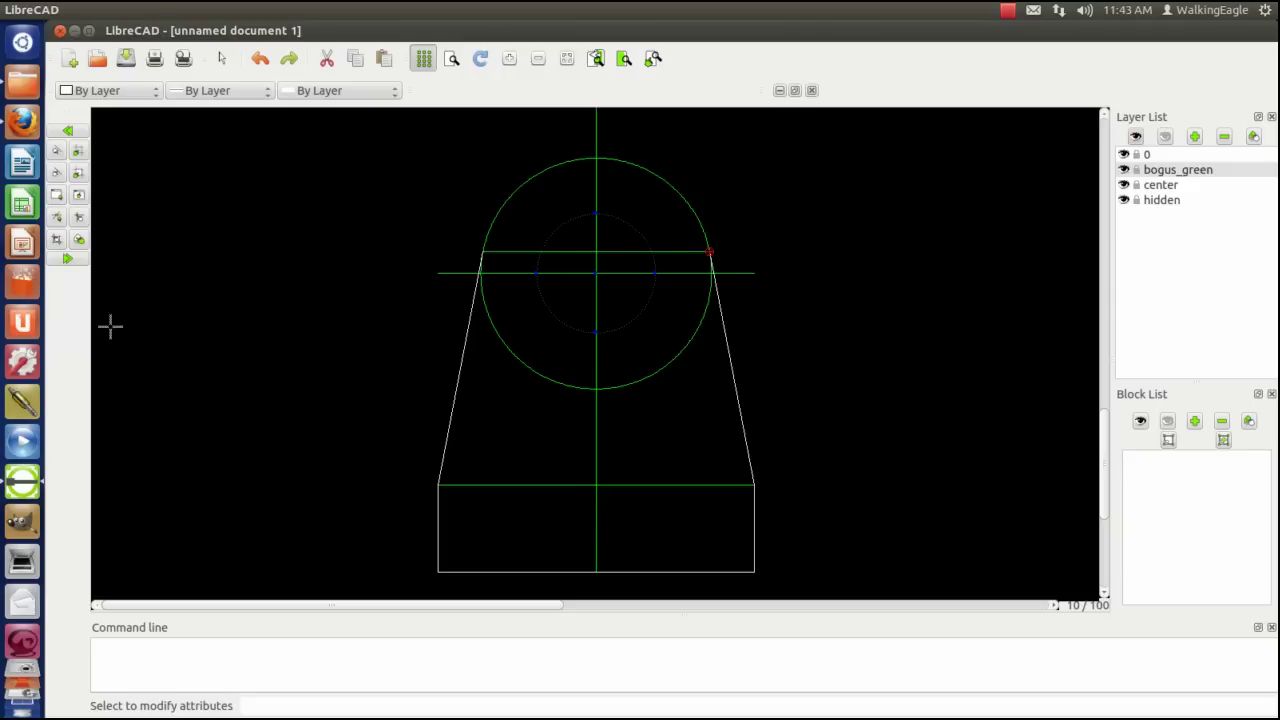
click(68, 260)
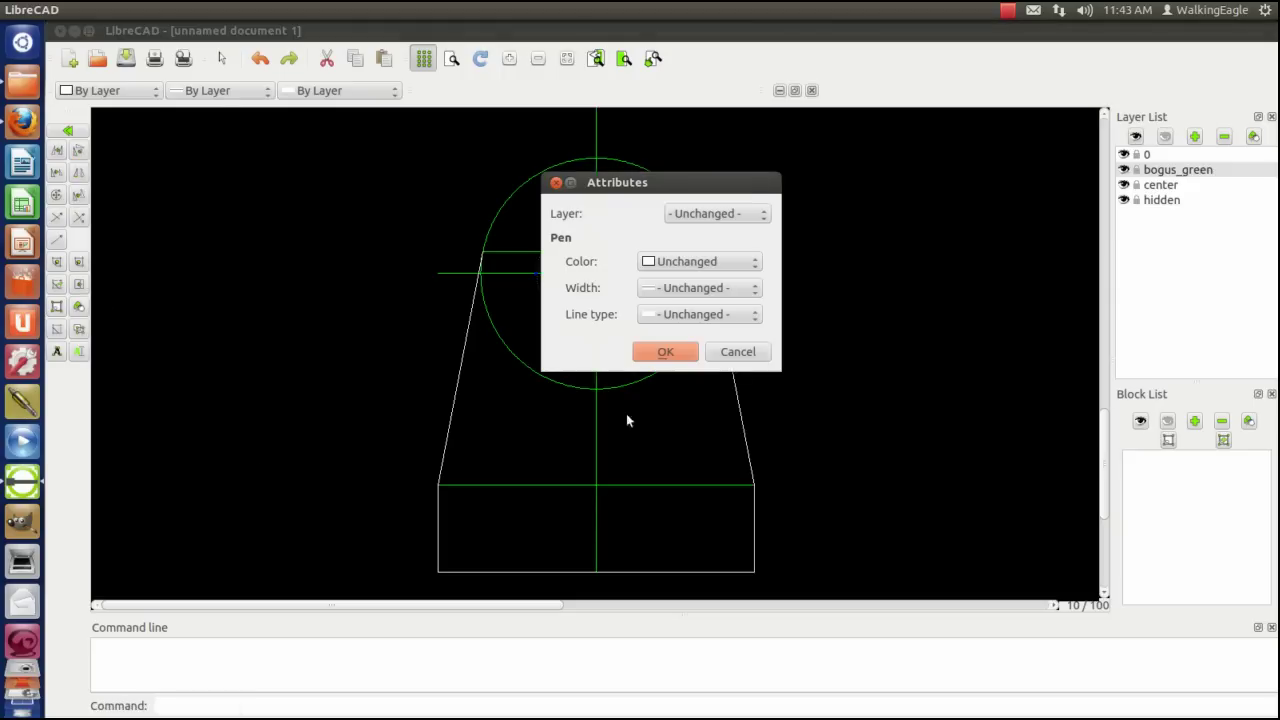
click(765, 215)
click(762, 230)
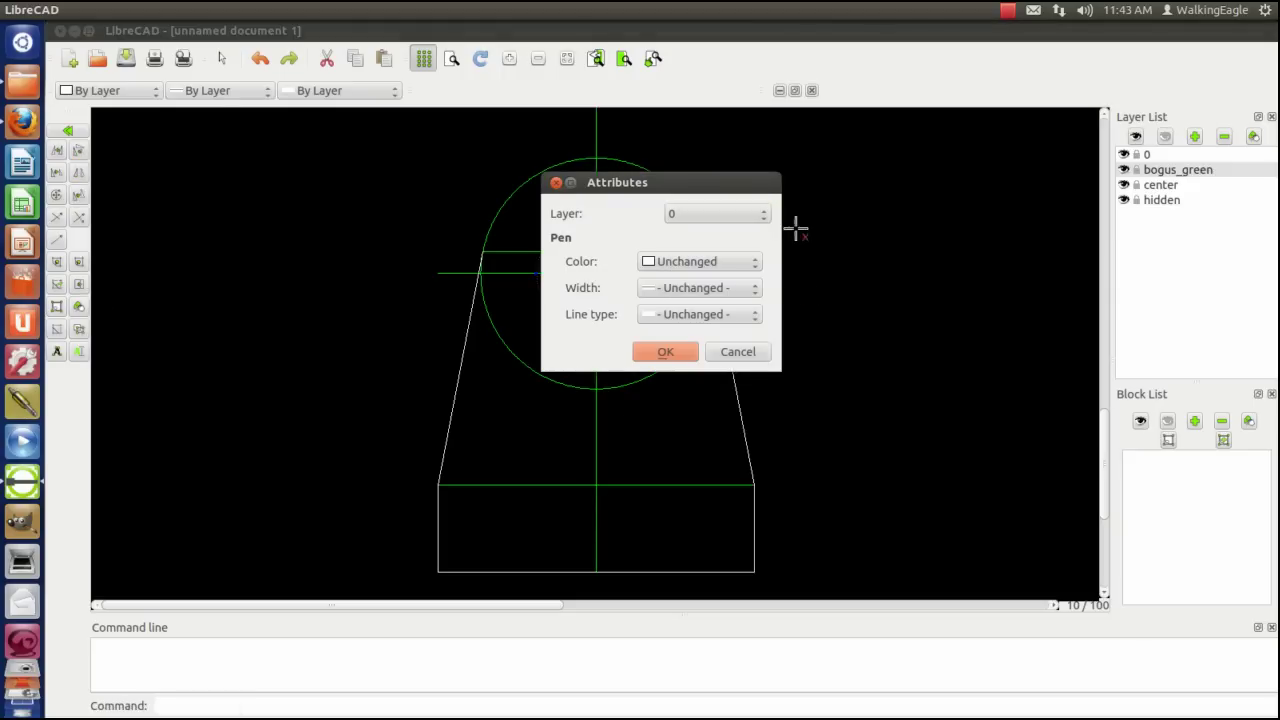
click(668, 353)
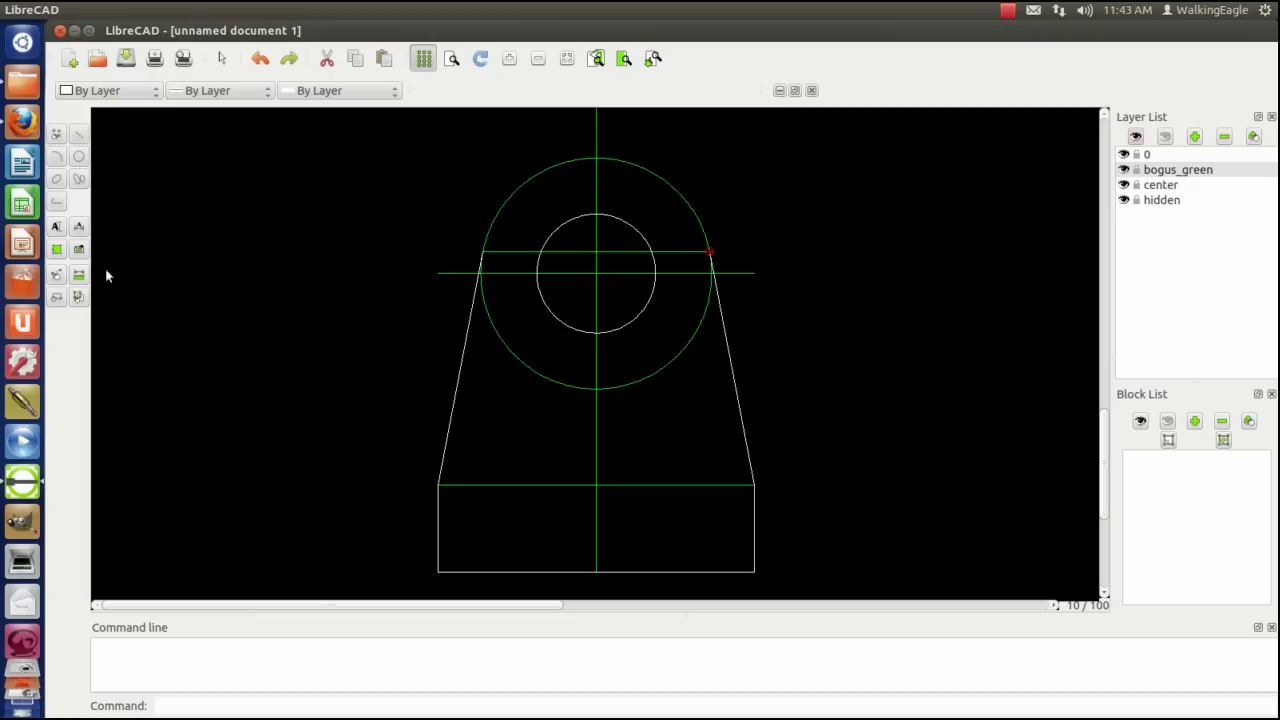
Copy the outer circle and the line joining its tangent points to the empty area right of the part, keeping the original.
click(57, 275)
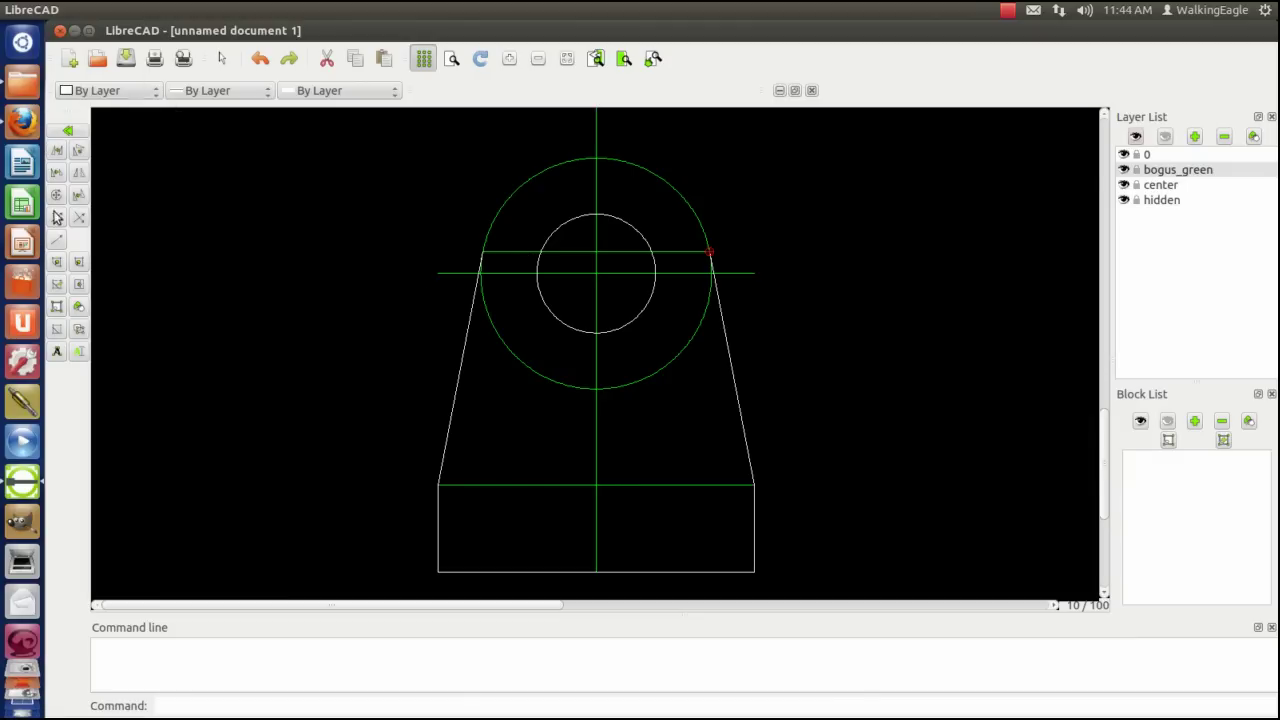
click(57, 151)
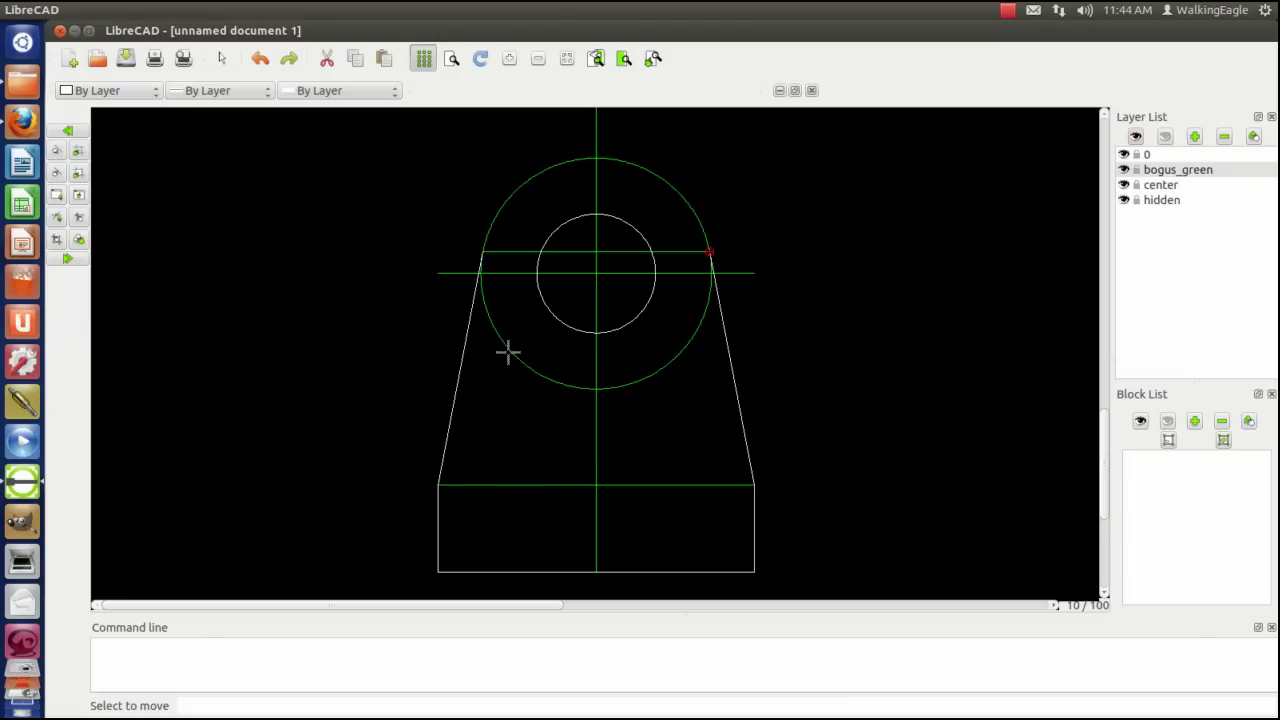
click(508, 350)
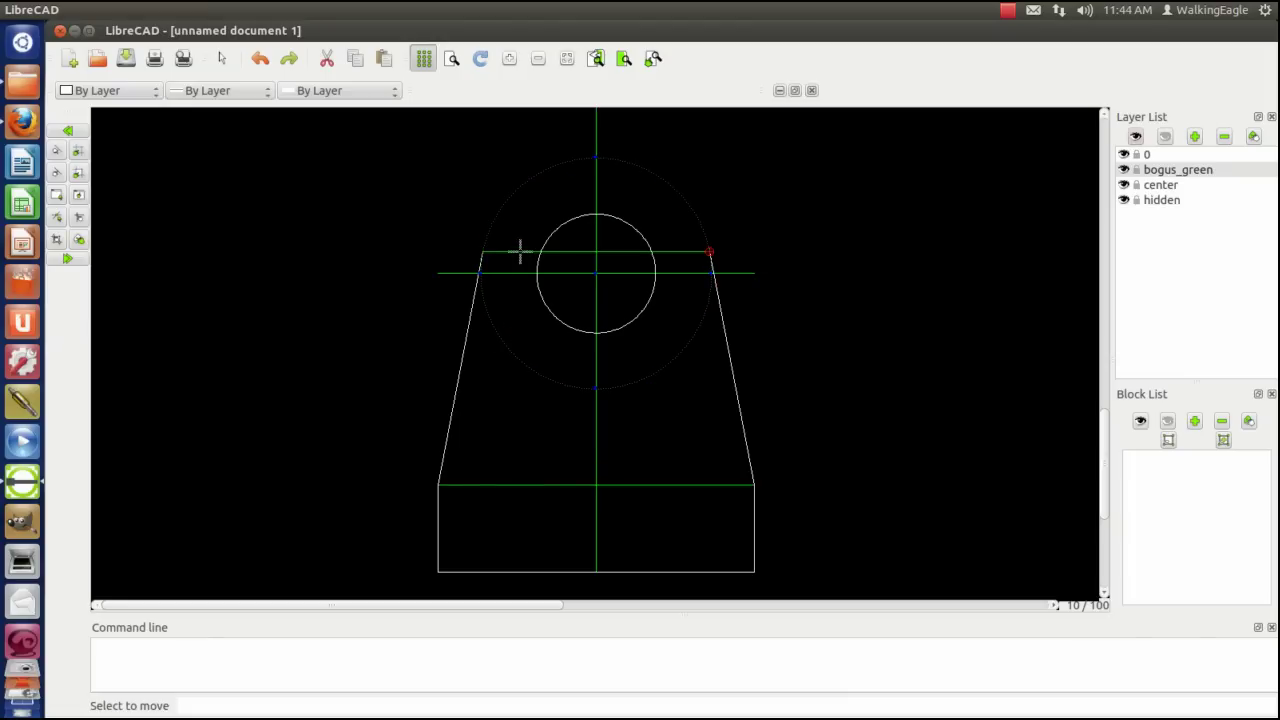
click(520, 251)
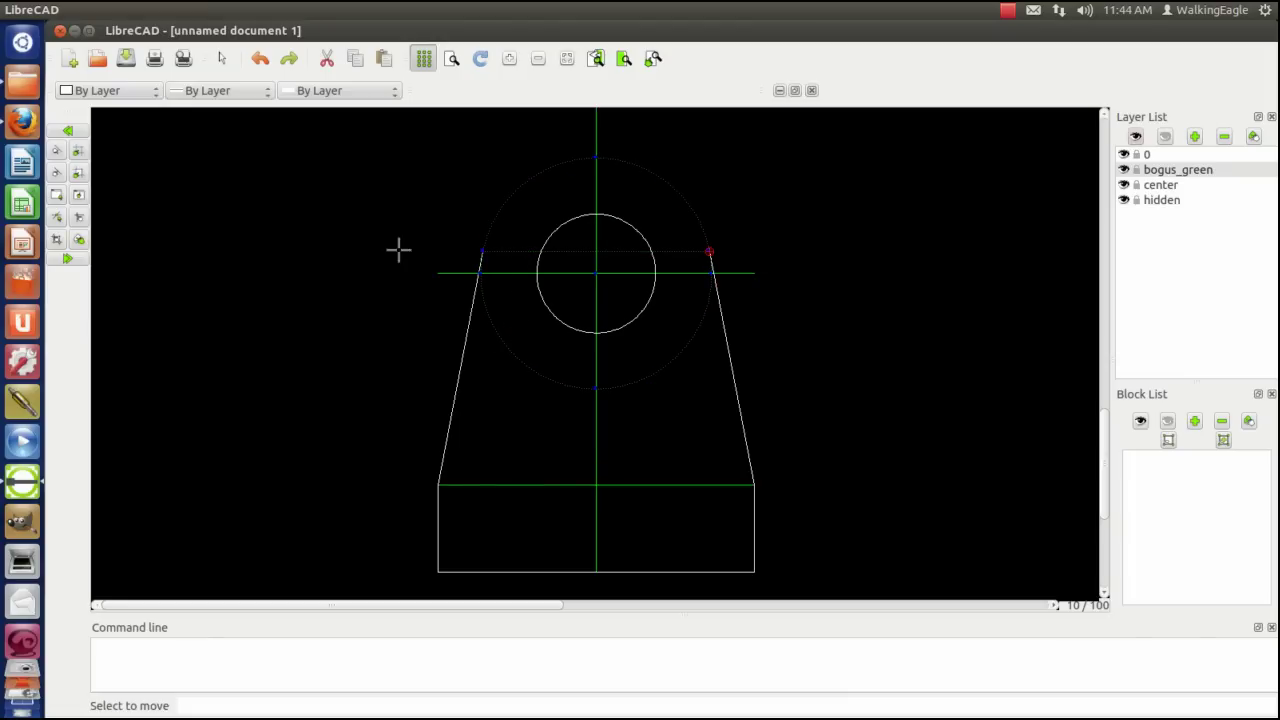
click(68, 258)
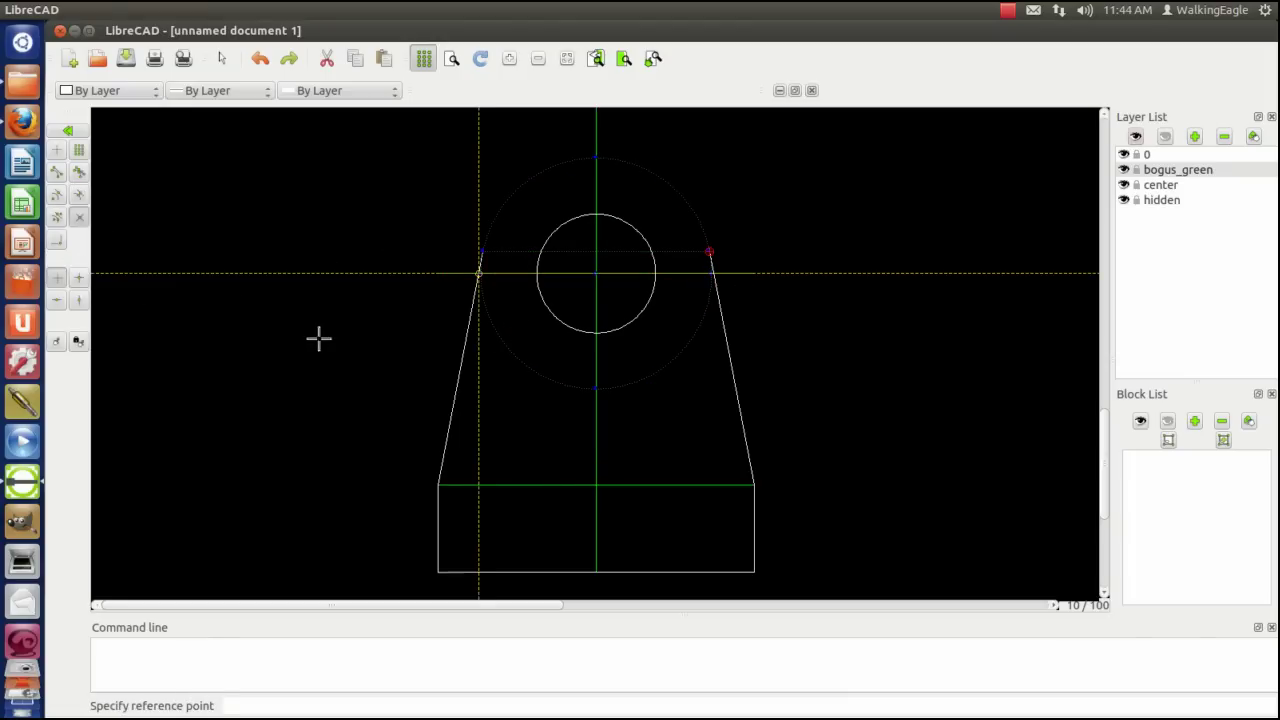
click(57, 150)
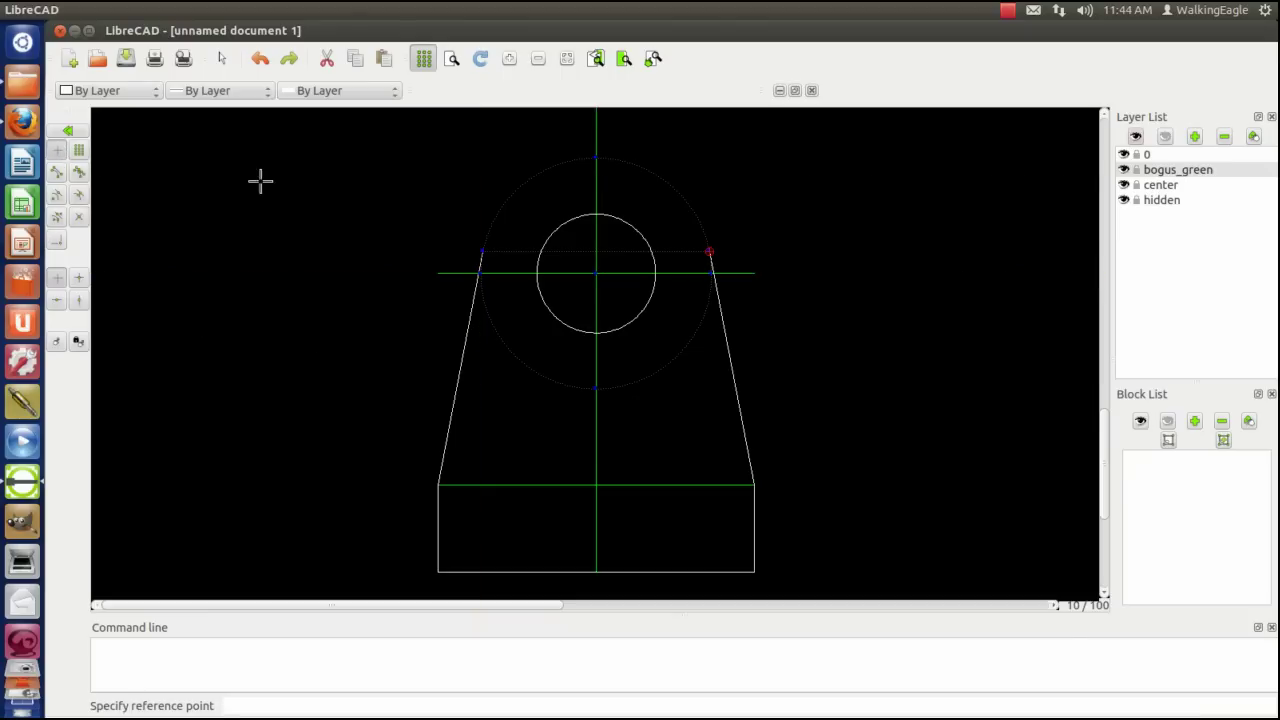
click(318, 294)
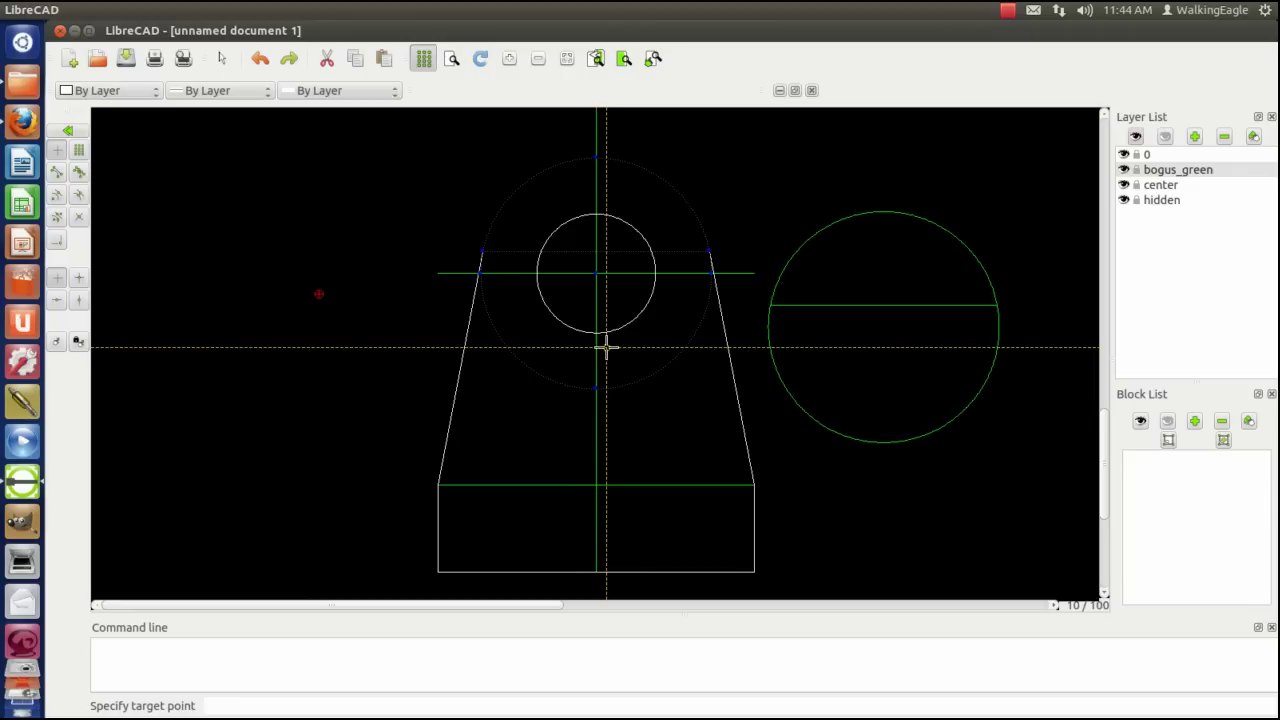
click(606, 348)
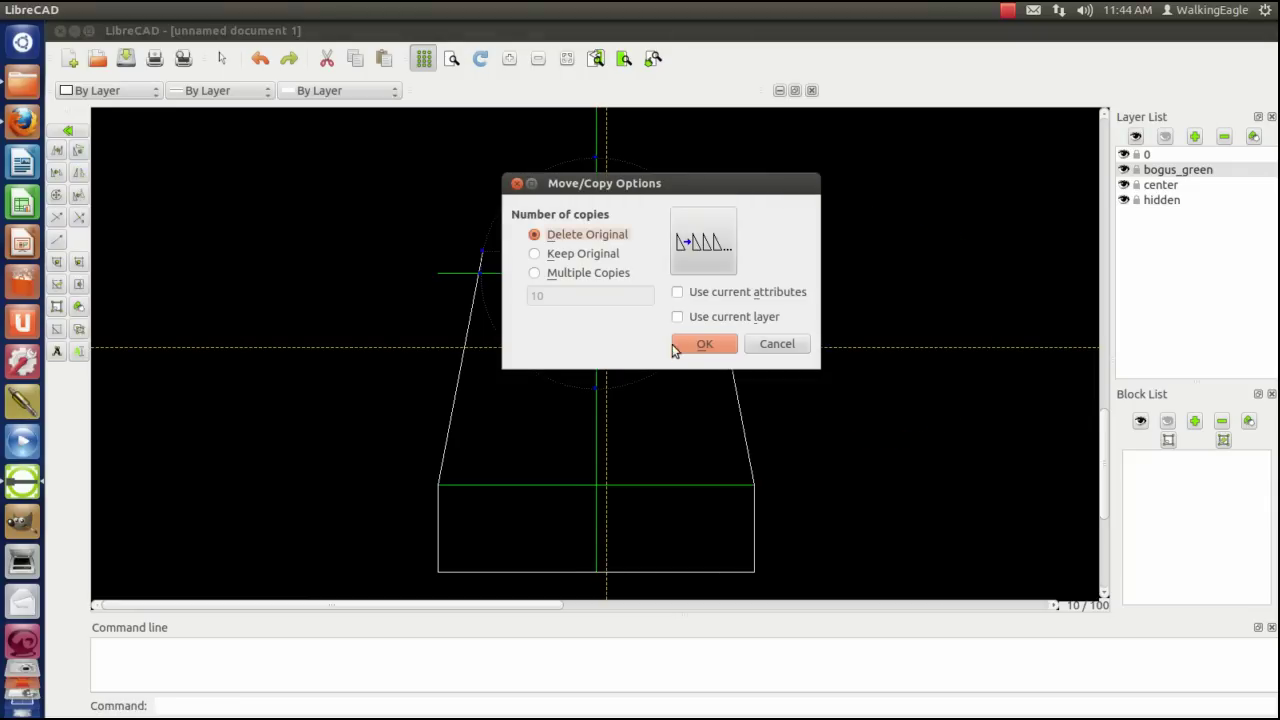
click(534, 256)
click(707, 346)
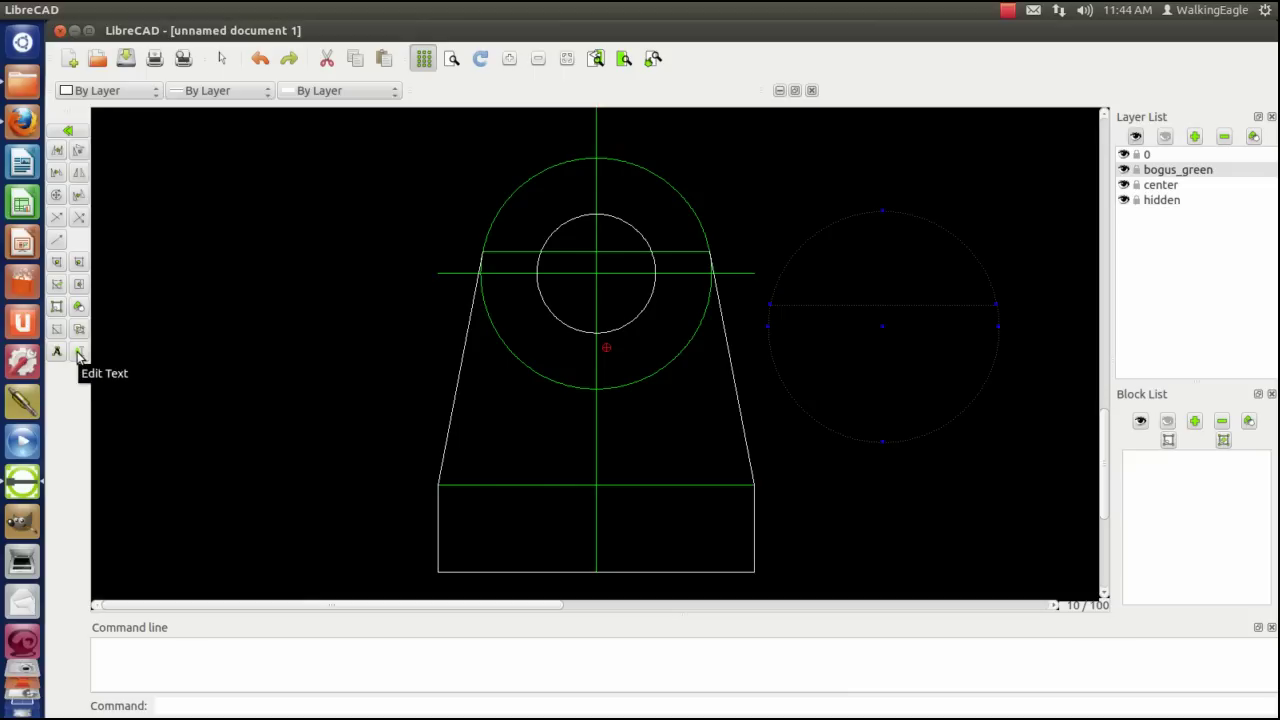
Deselect the copied circle and line.
click(70, 132)
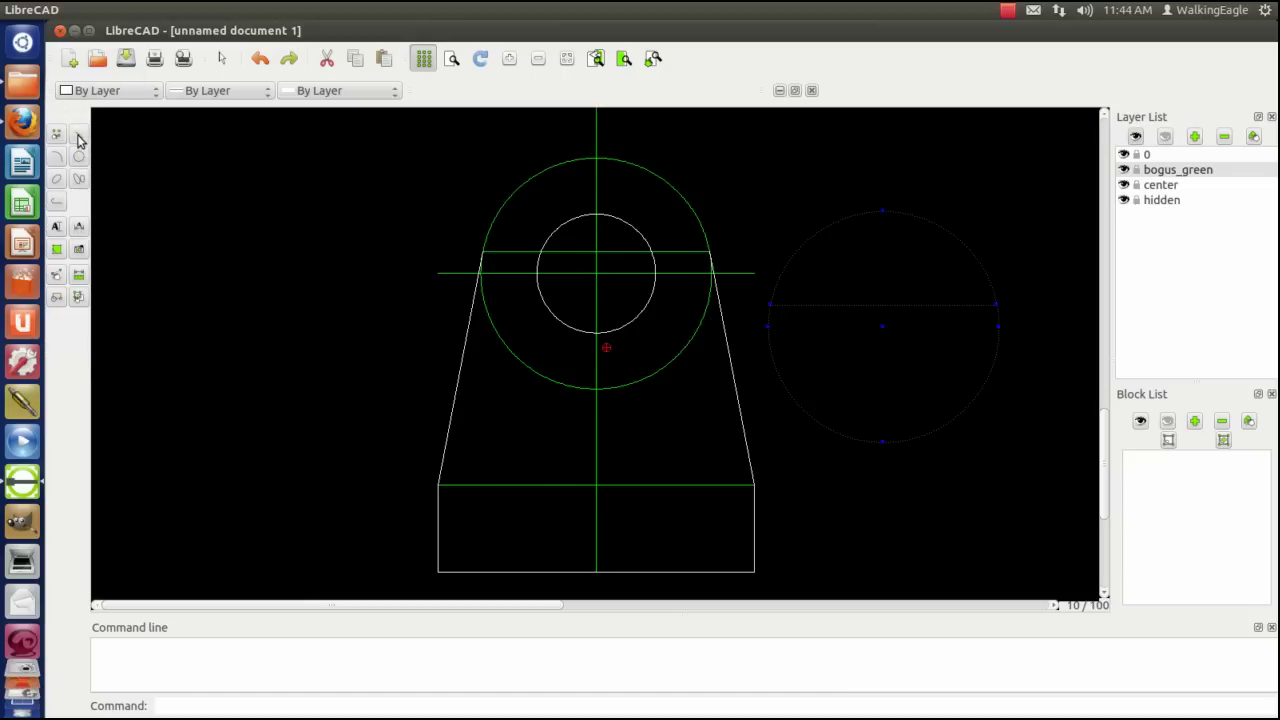
click(79, 297)
click(55, 152)
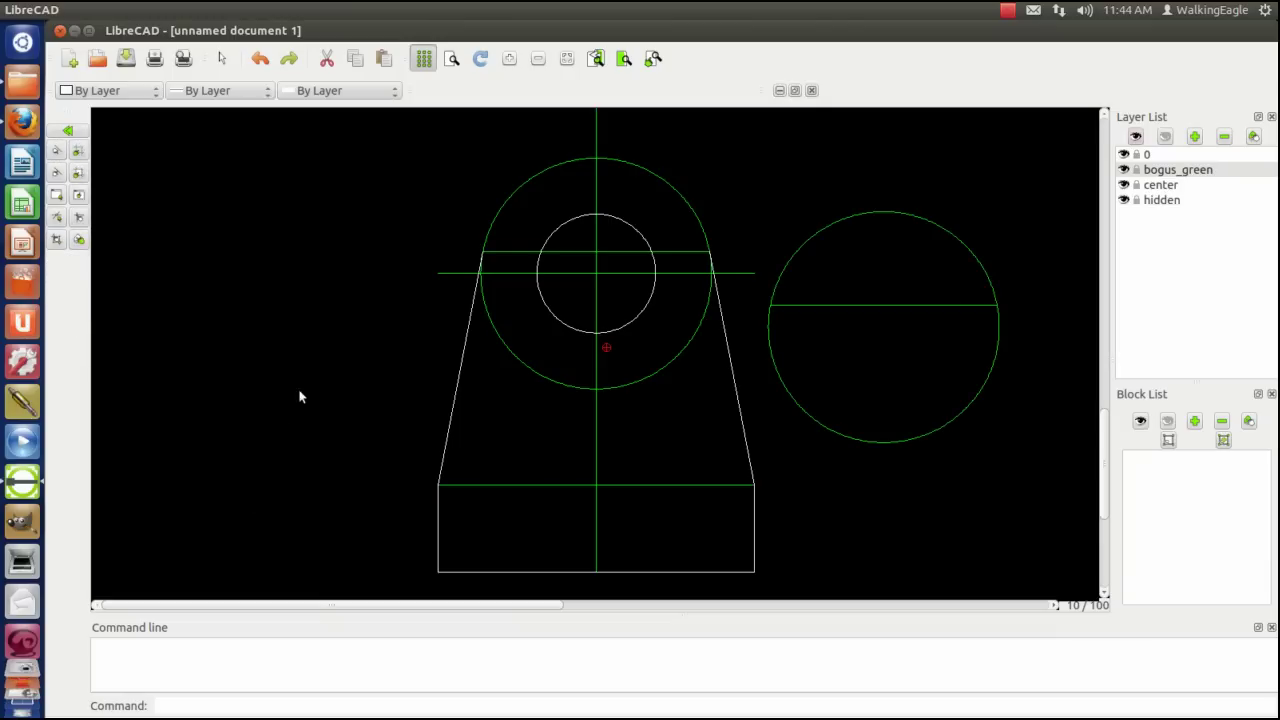
Trim the part's outer circle to the line joining the tangent points, keeping only the upper arc.
click(70, 131)
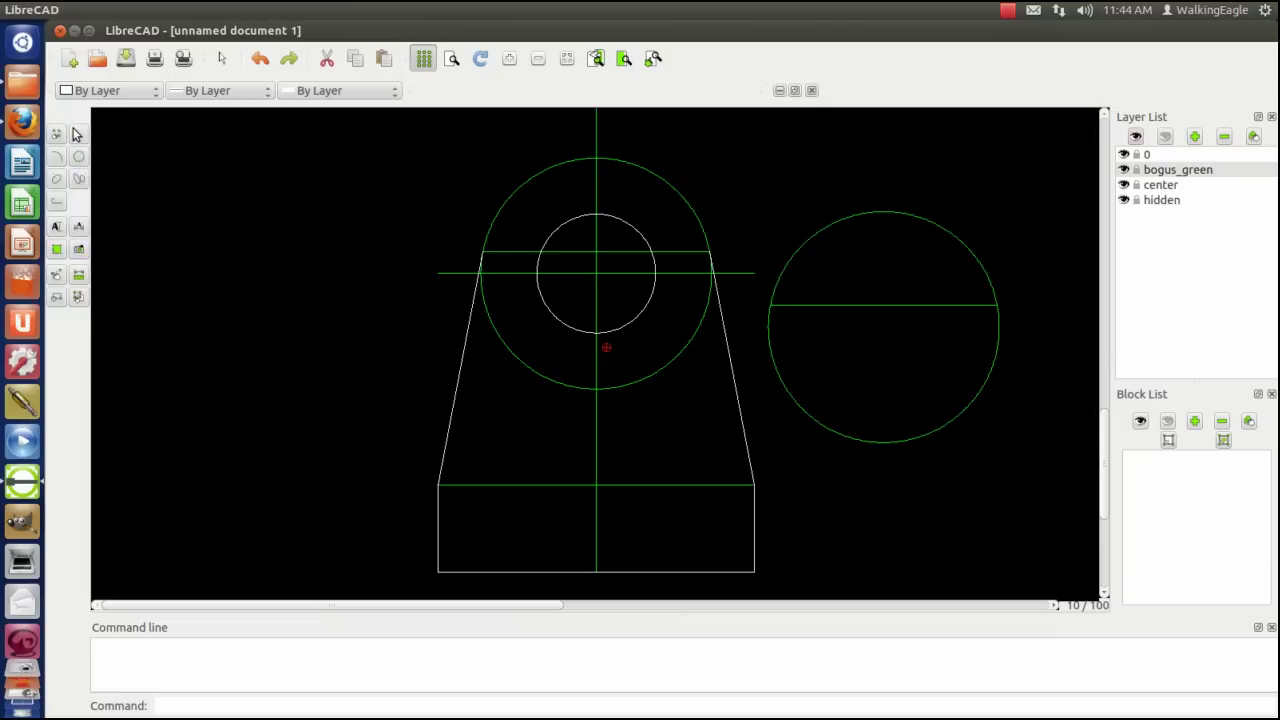
click(57, 282)
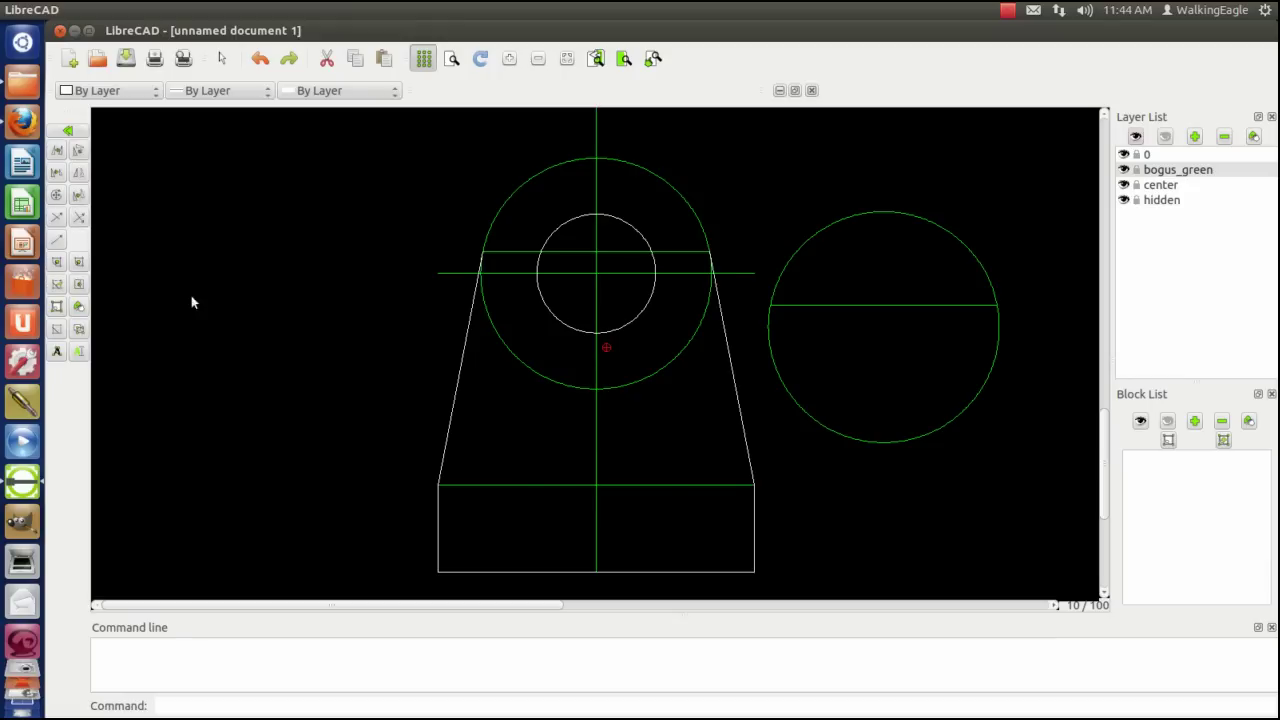
click(57, 217)
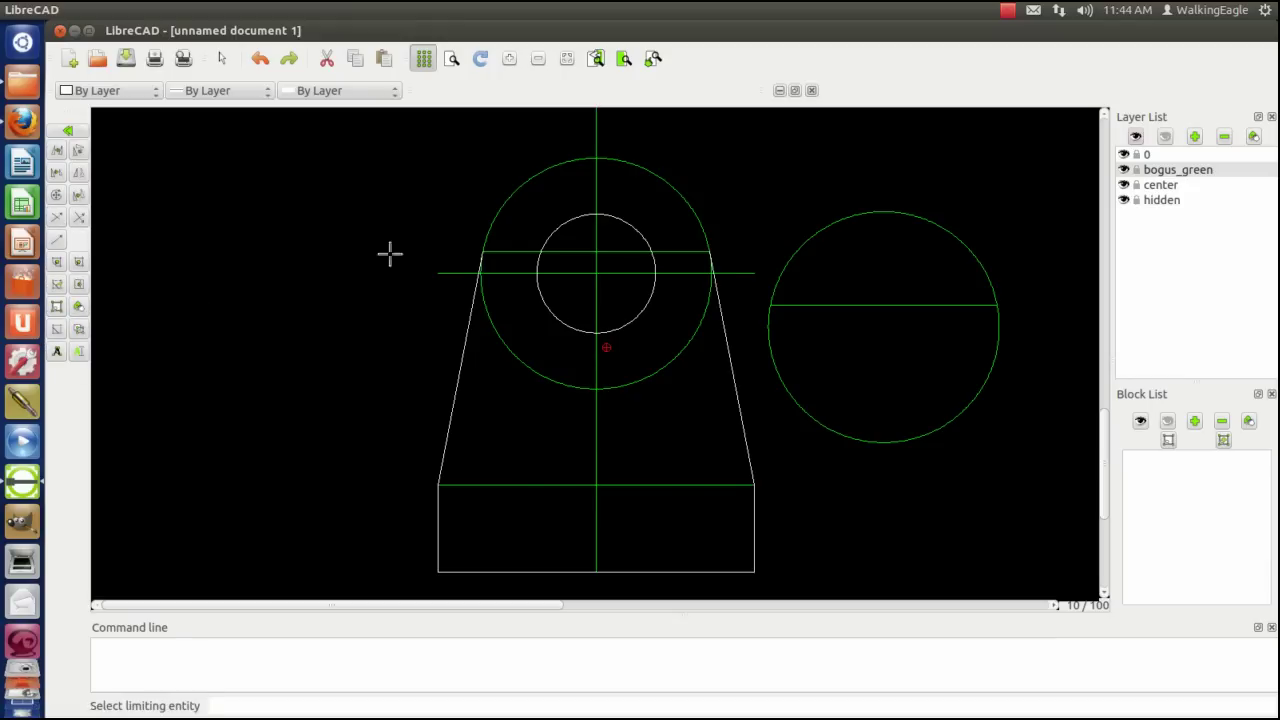
click(519, 251)
click(530, 178)
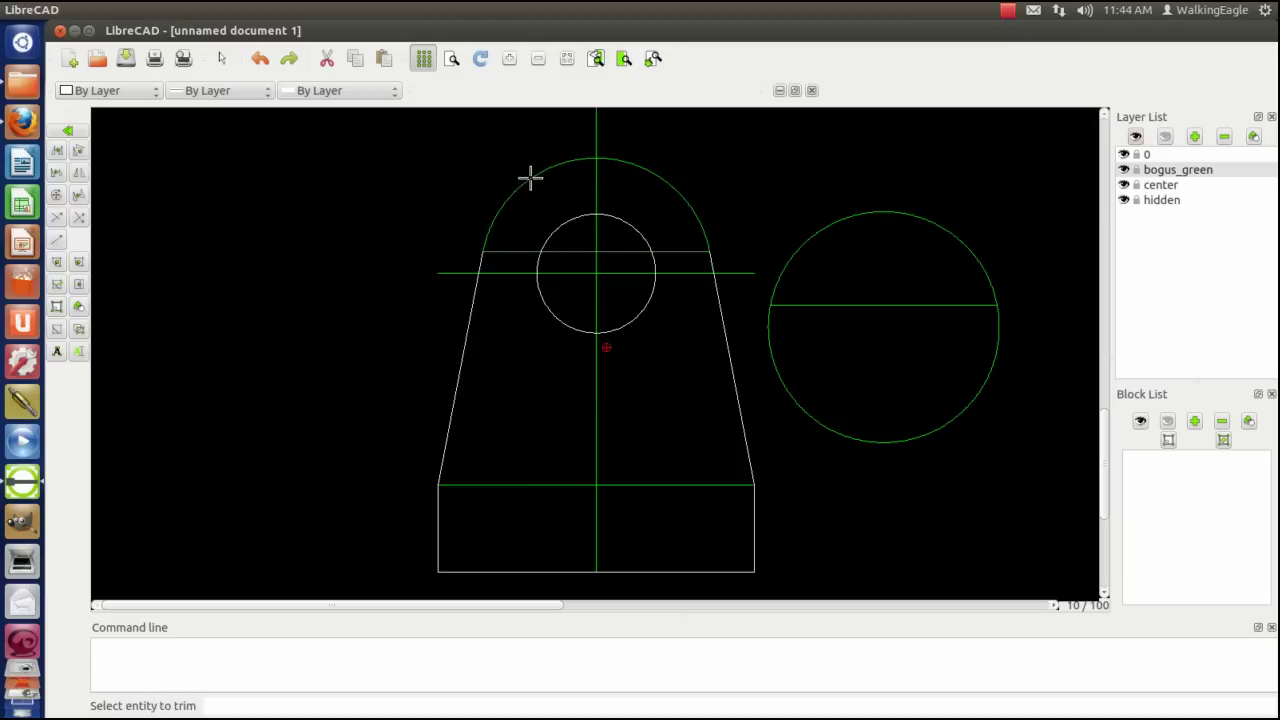
right_click(229, 303)
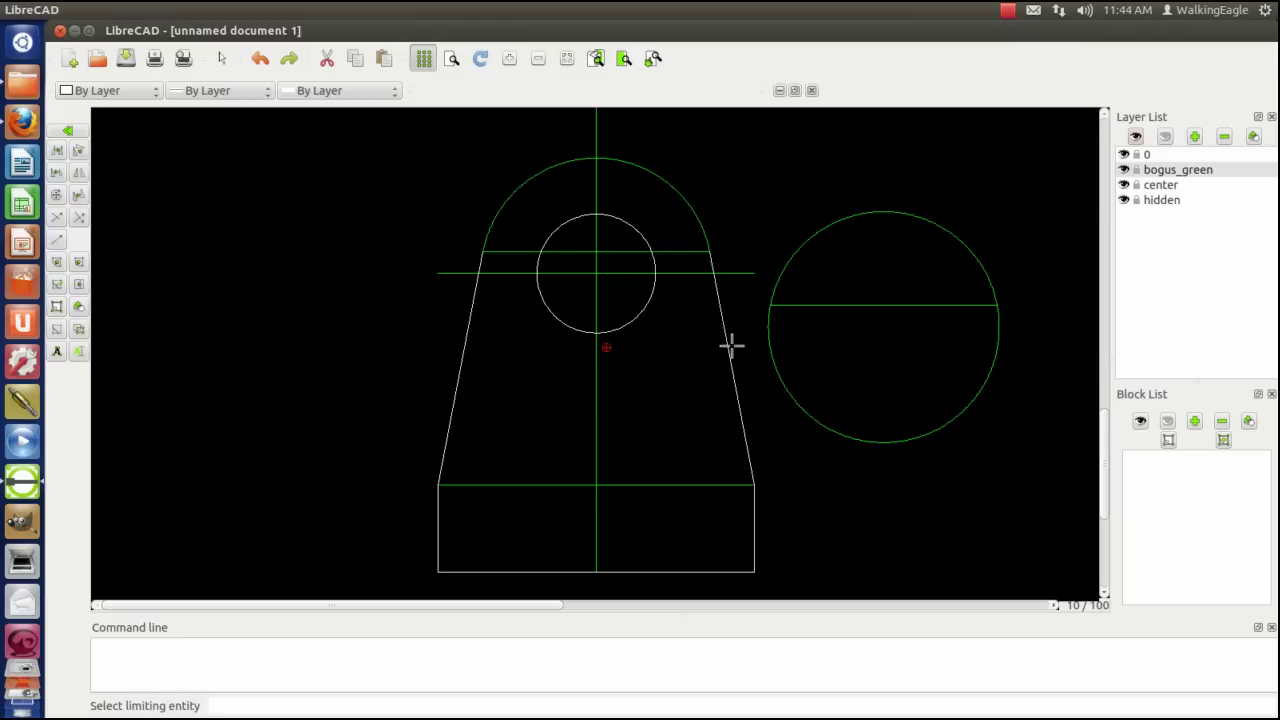
Trim the copied circle to its horizontal line, keeping only the lower arc.
click(893, 305)
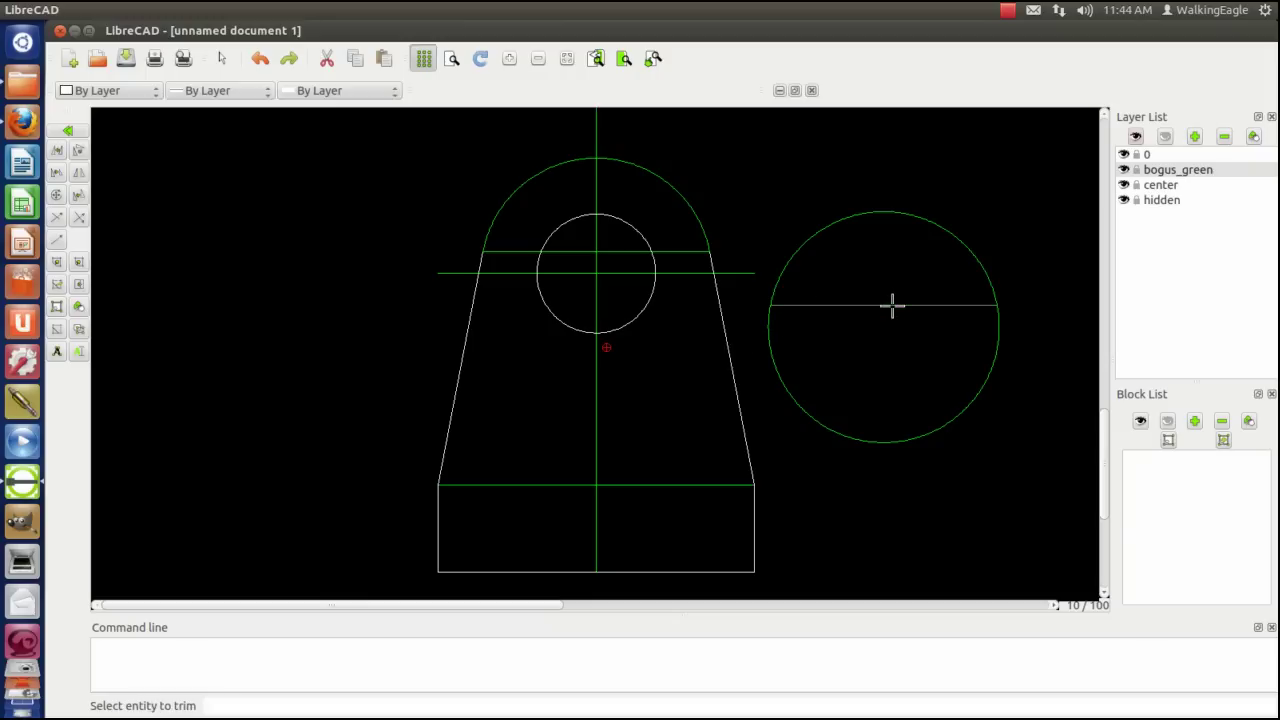
click(882, 442)
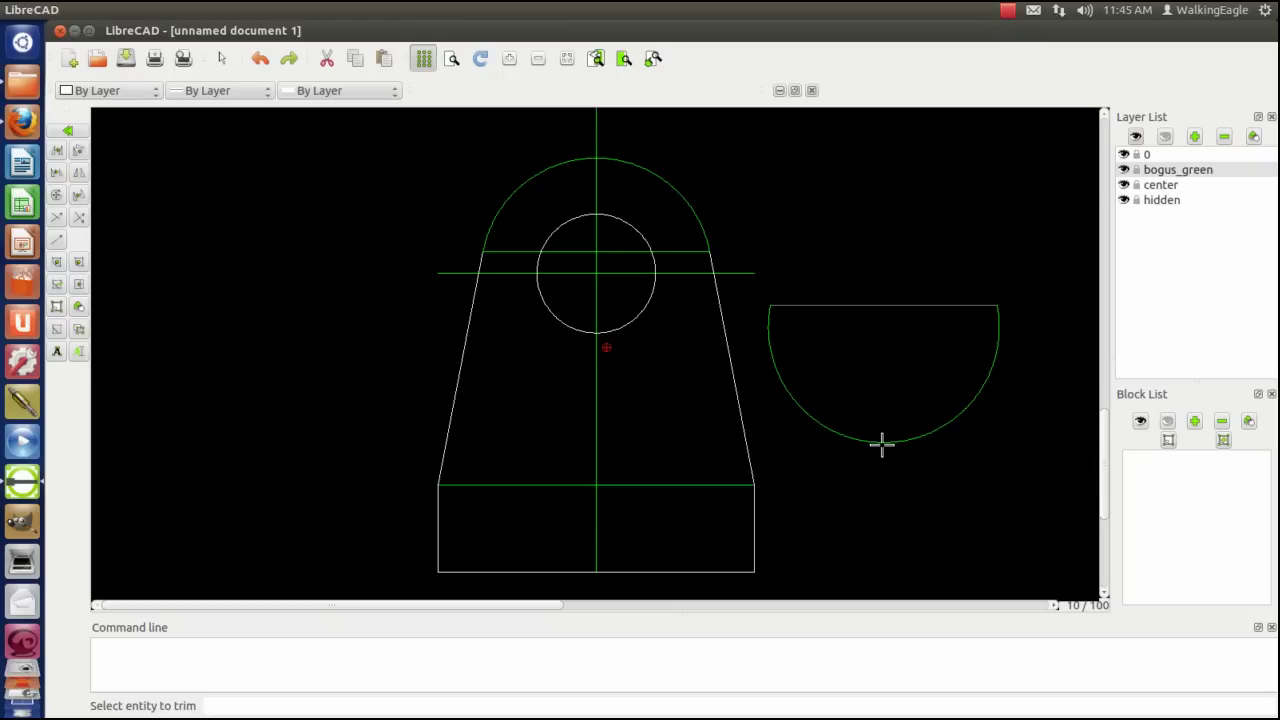
right_click(883, 380)
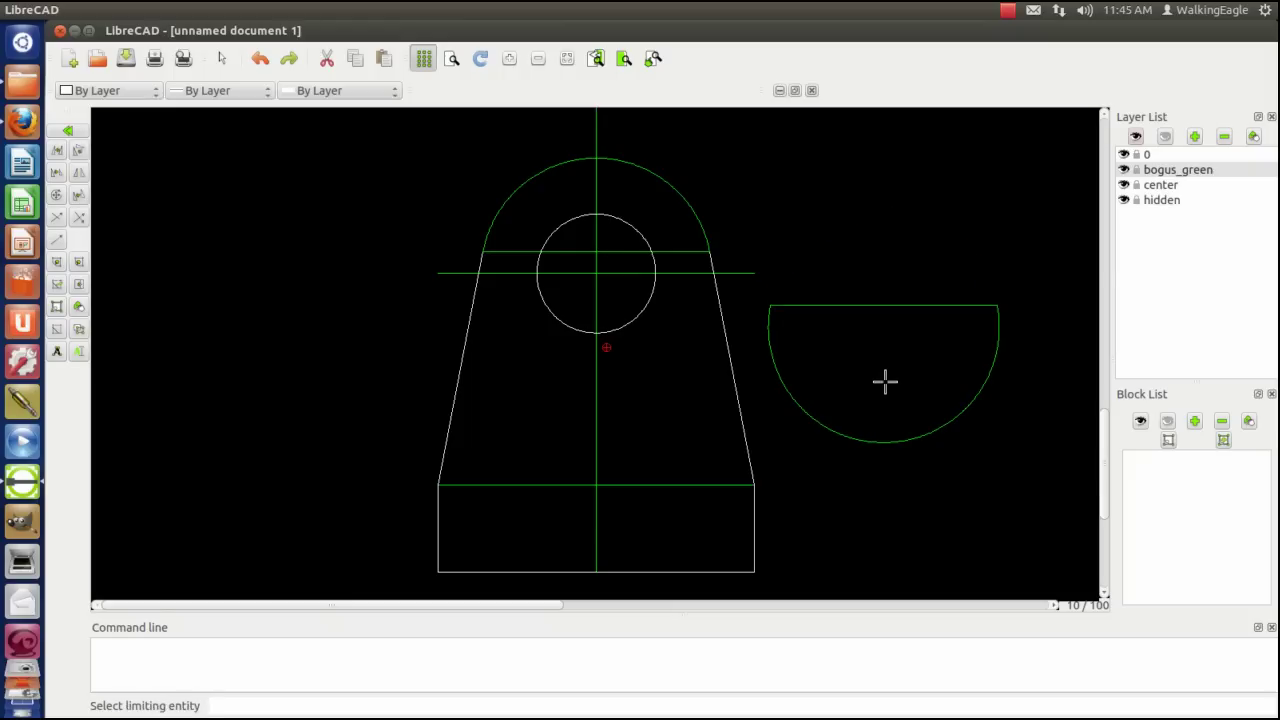
Delete the horizontal line joining the tangent points on the part and its copy above the separate lower arc.
click(53, 327)
click(509, 251)
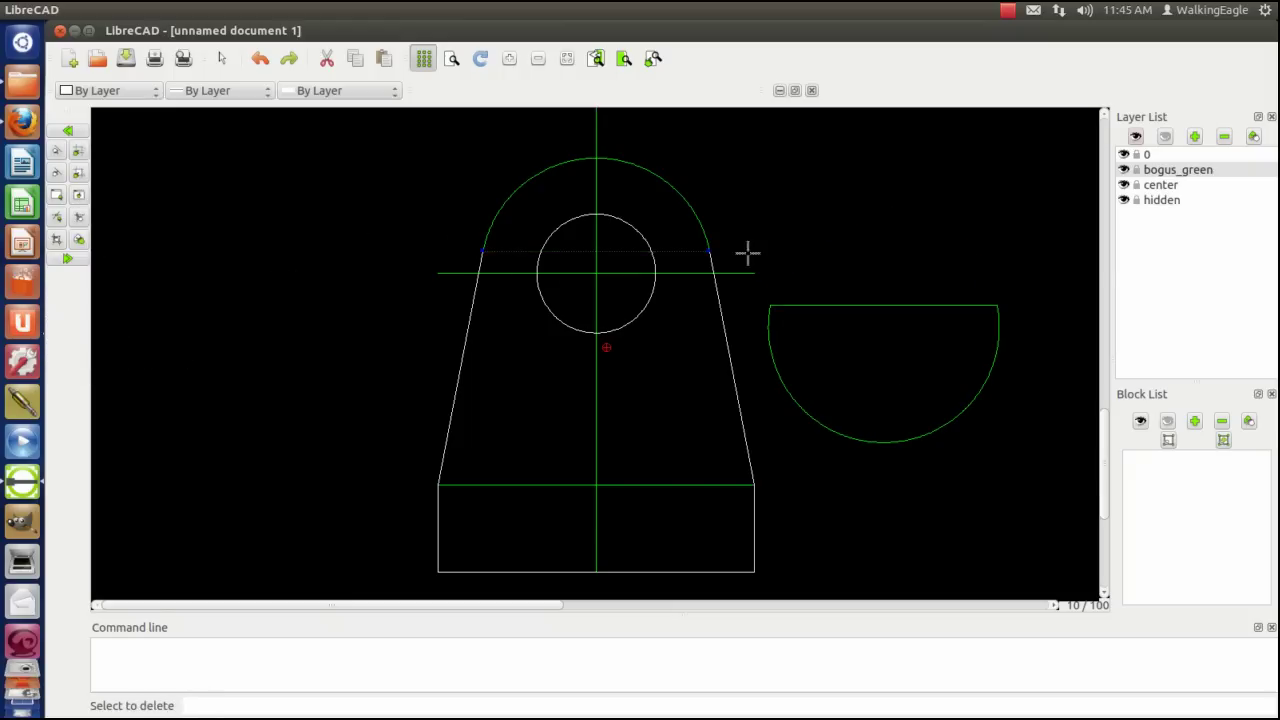
click(848, 305)
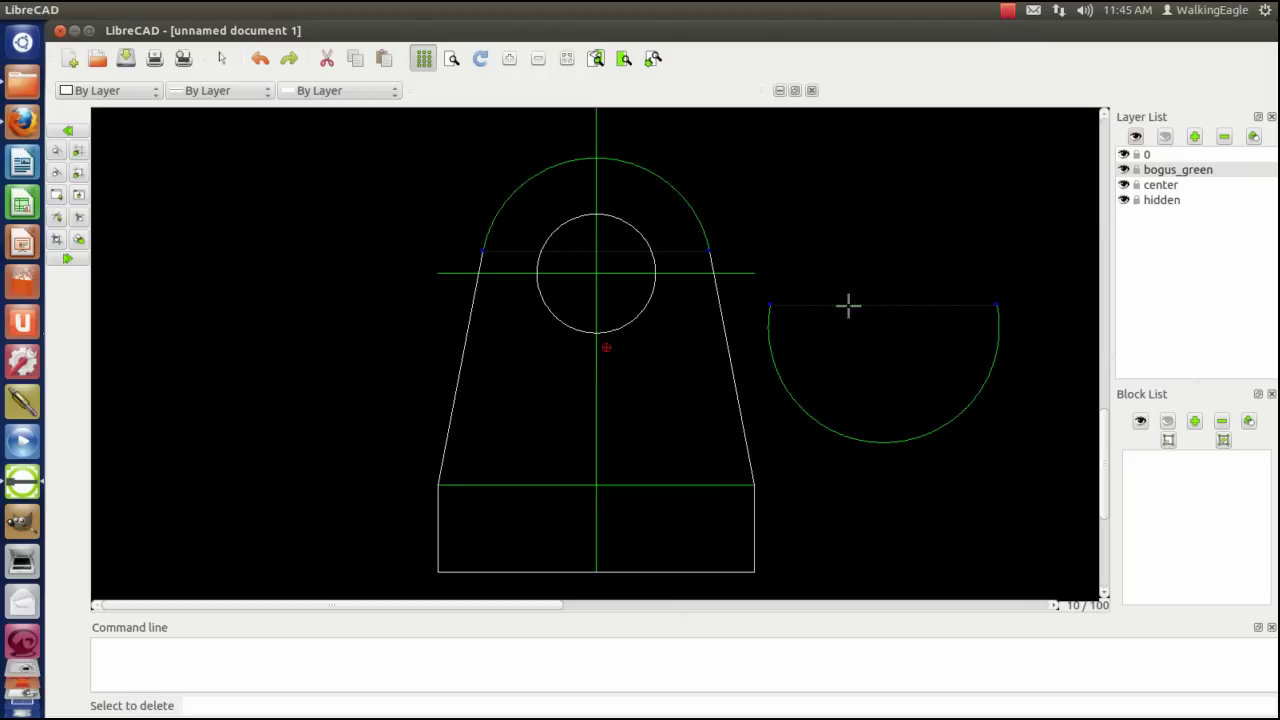
click(70, 261)
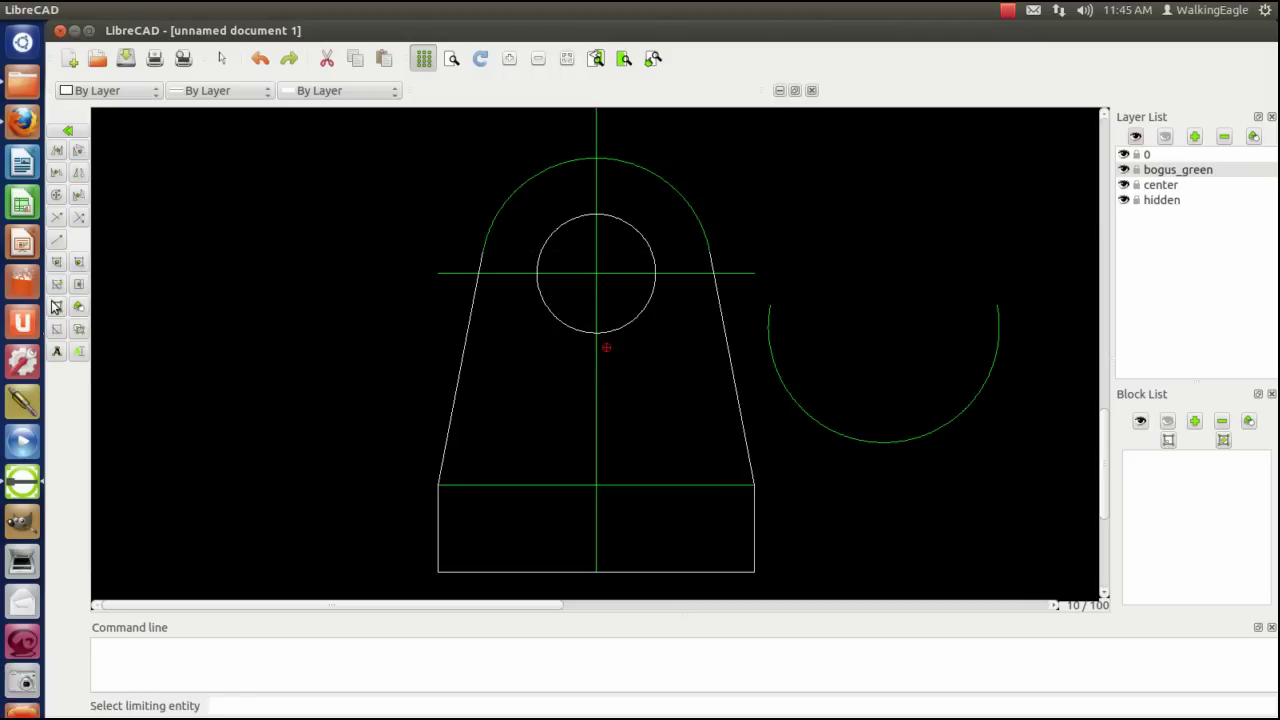
Move the part's upper outer arc to layer 0.
click(76, 306)
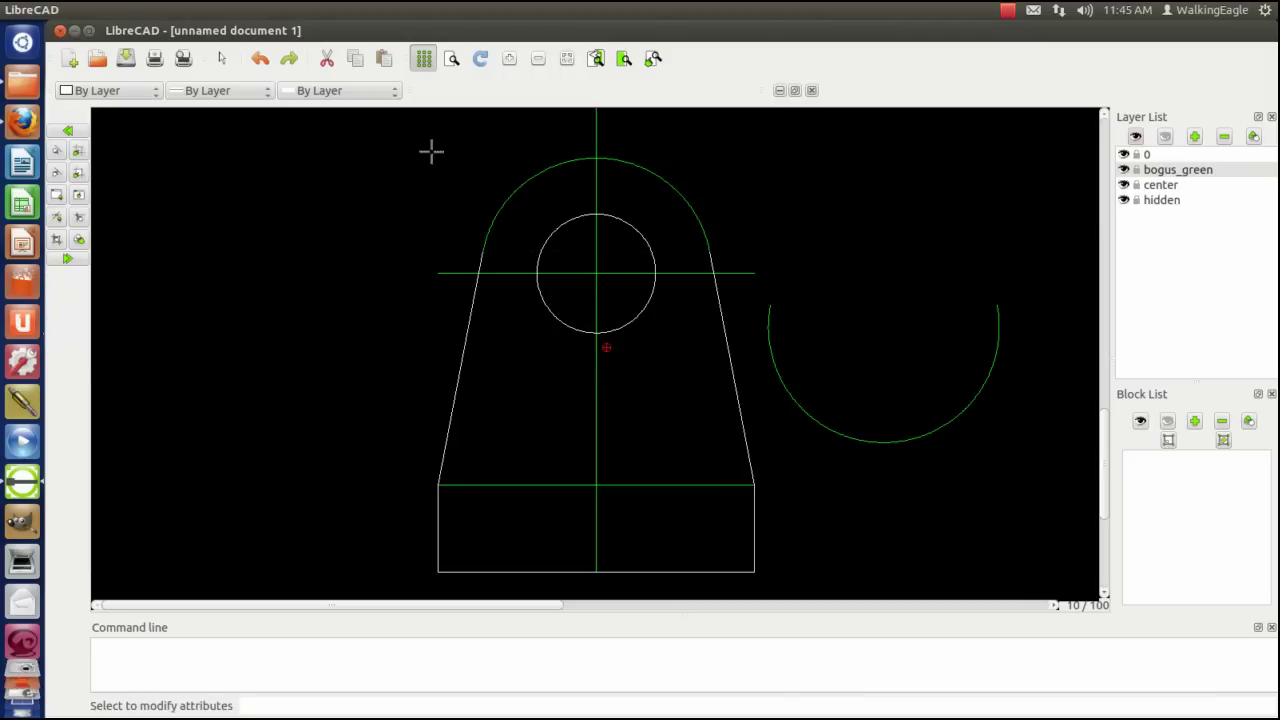
click(530, 176)
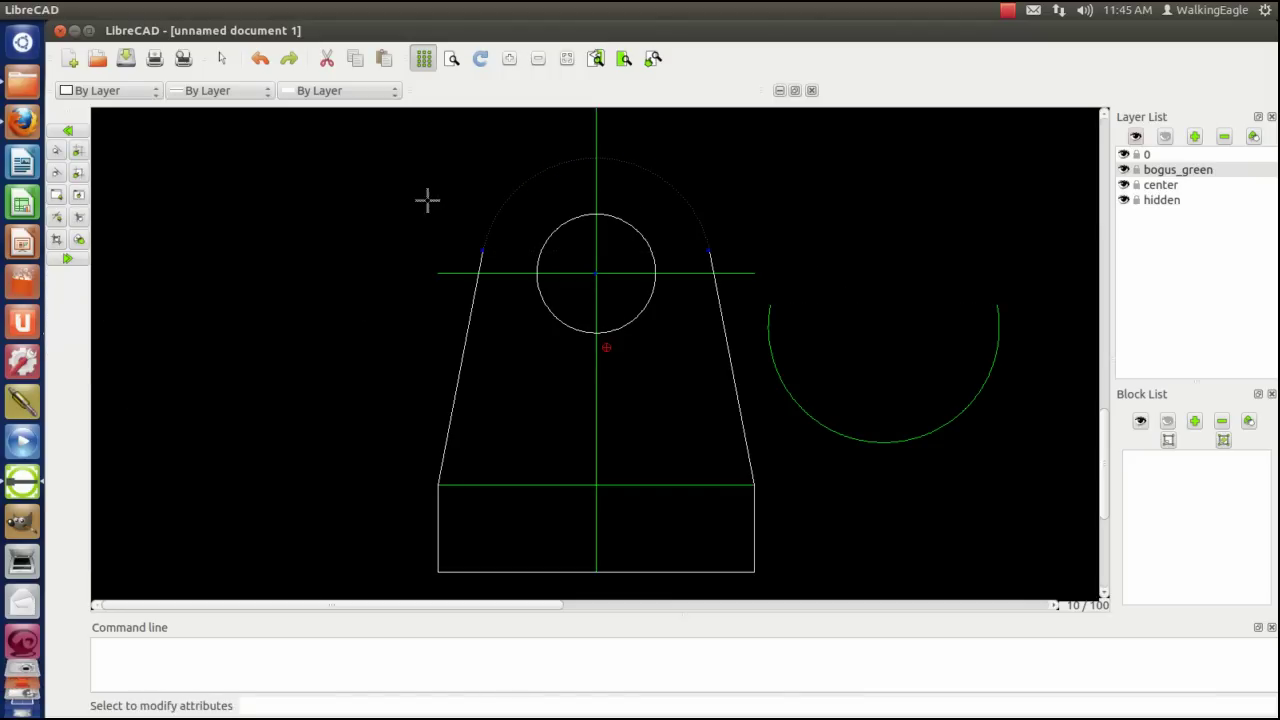
click(67, 259)
click(767, 213)
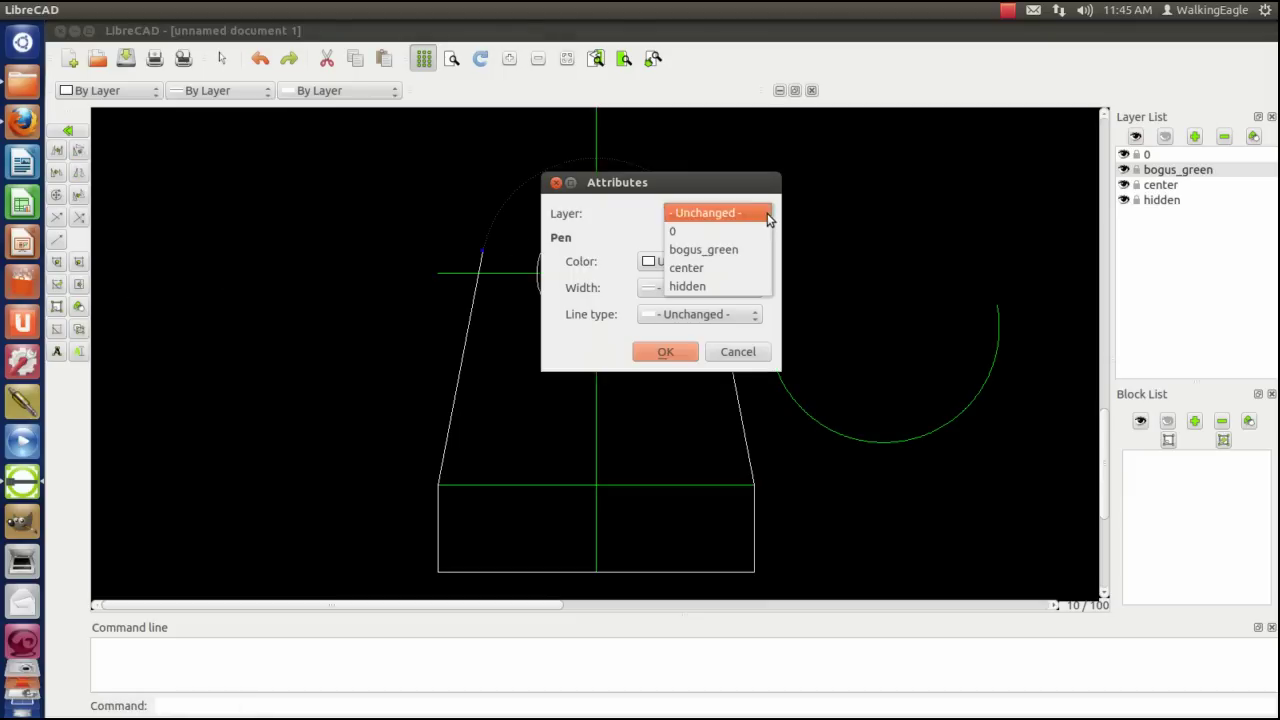
click(688, 233)
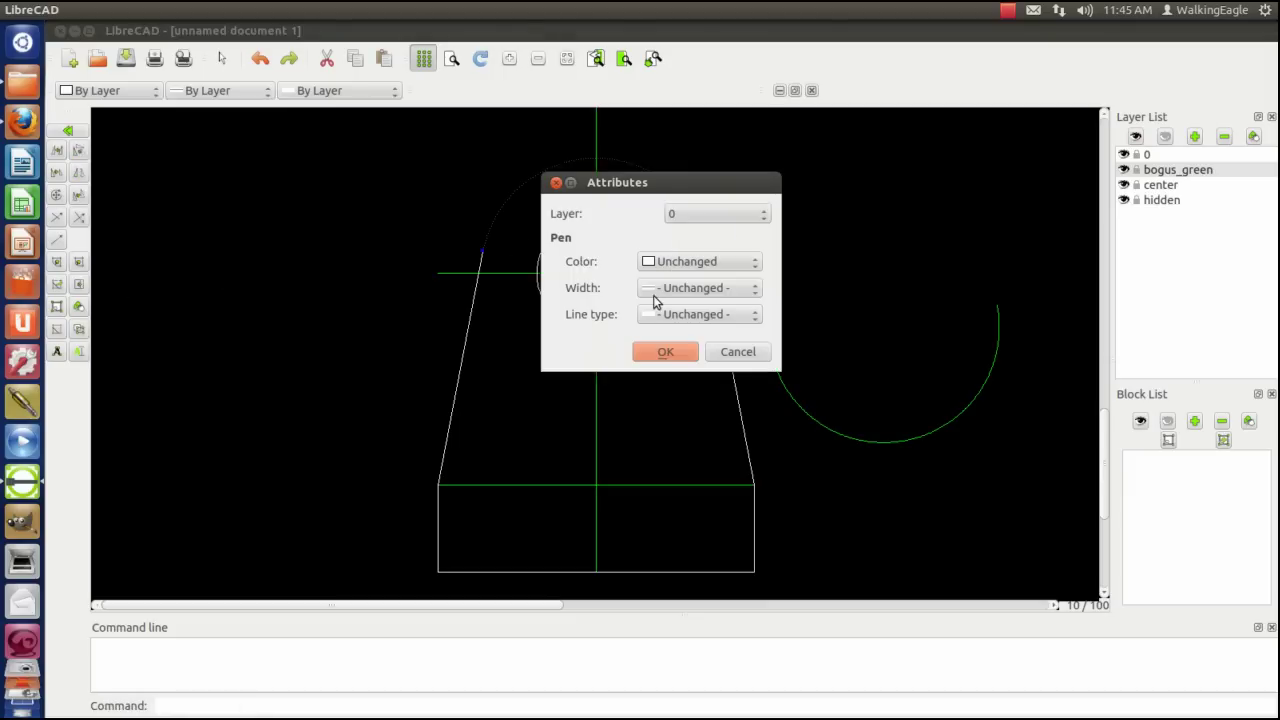
click(665, 351)
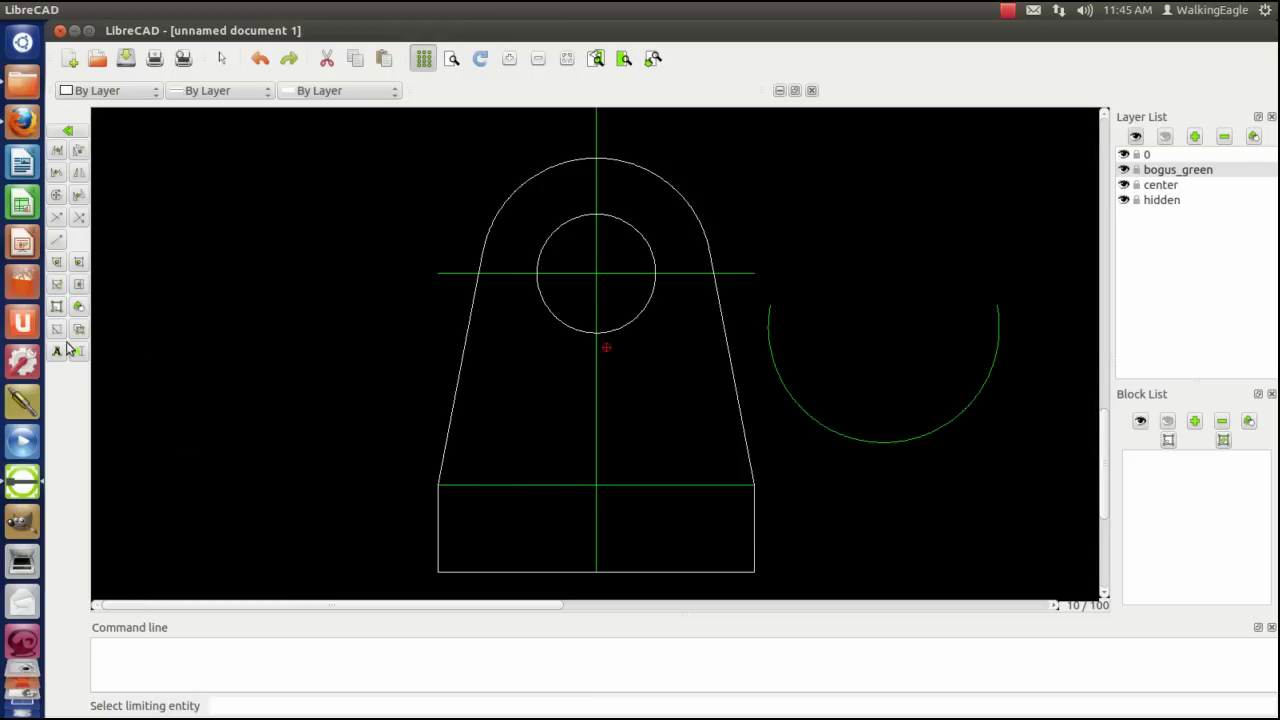
Move the horizontal line across the top of the base and the separate lower arc to the hidden layer.
click(78, 309)
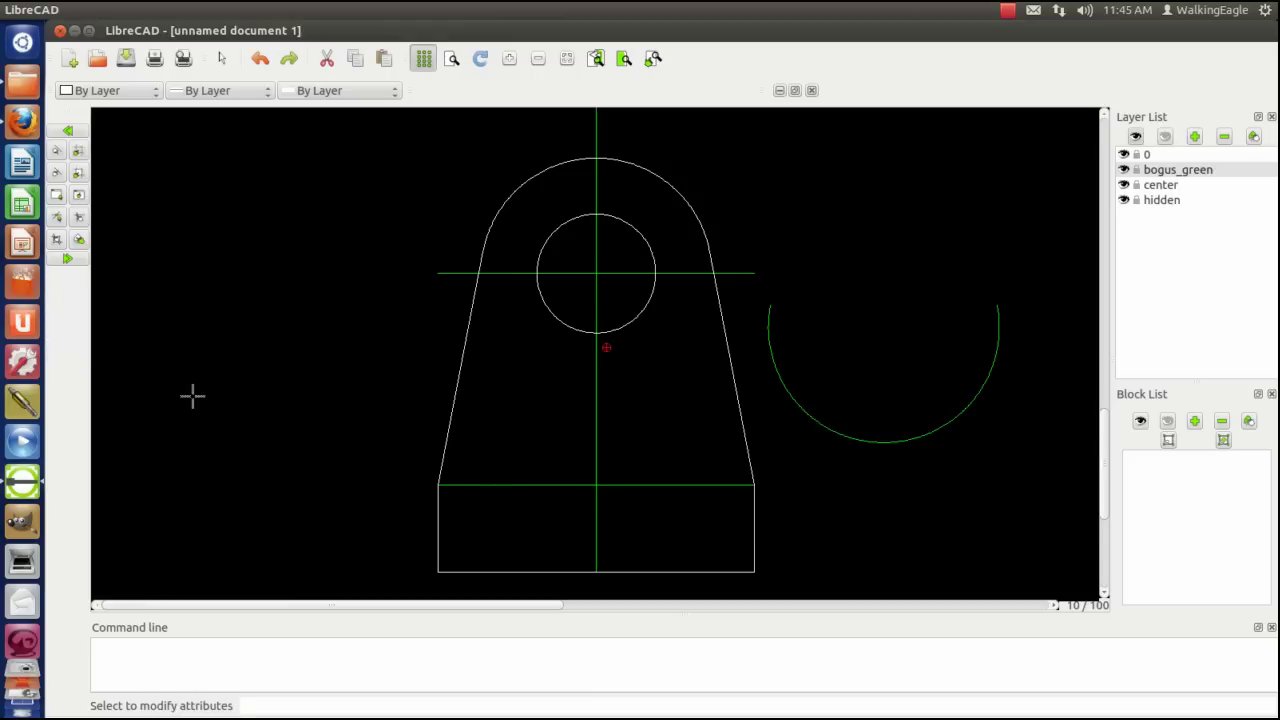
click(516, 485)
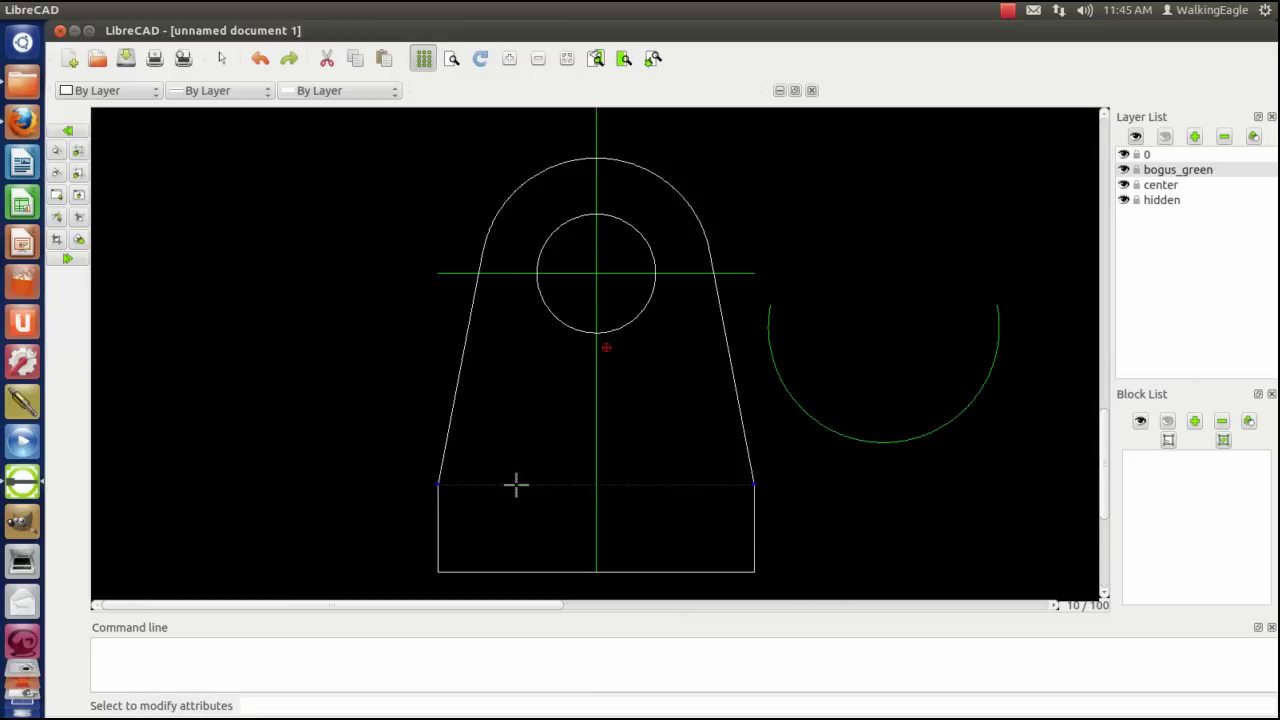
click(840, 434)
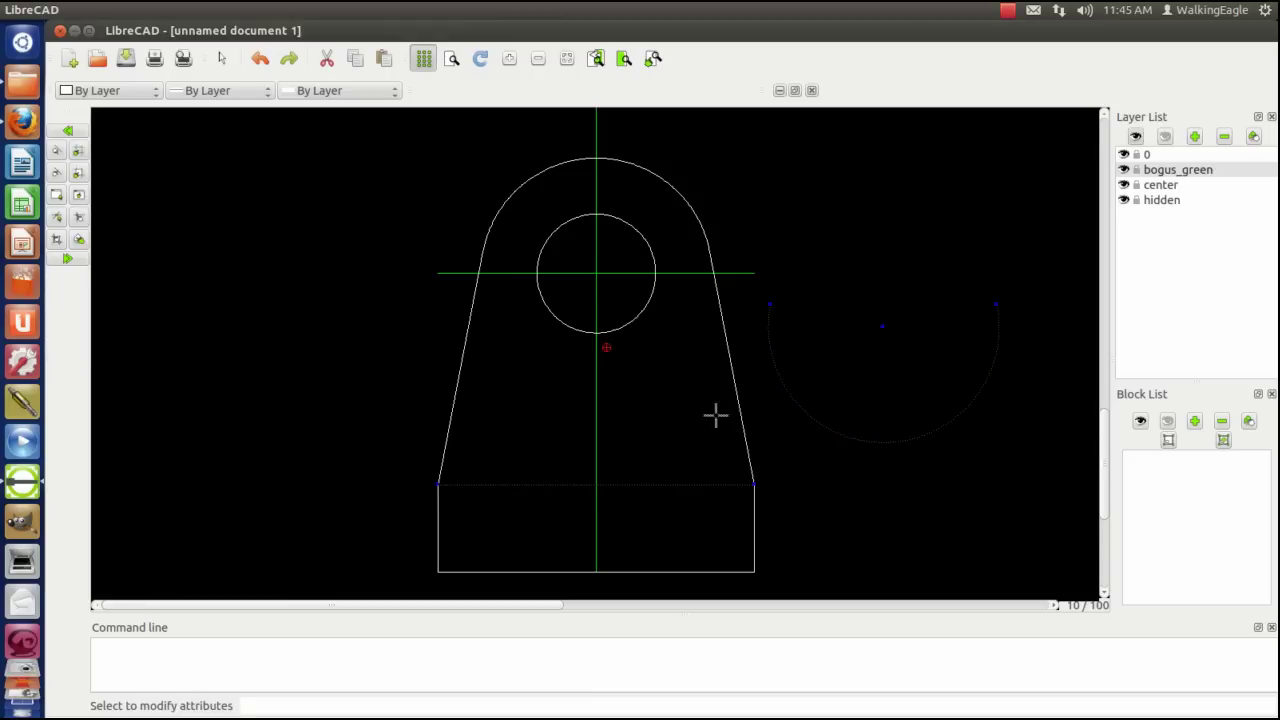
click(67, 262)
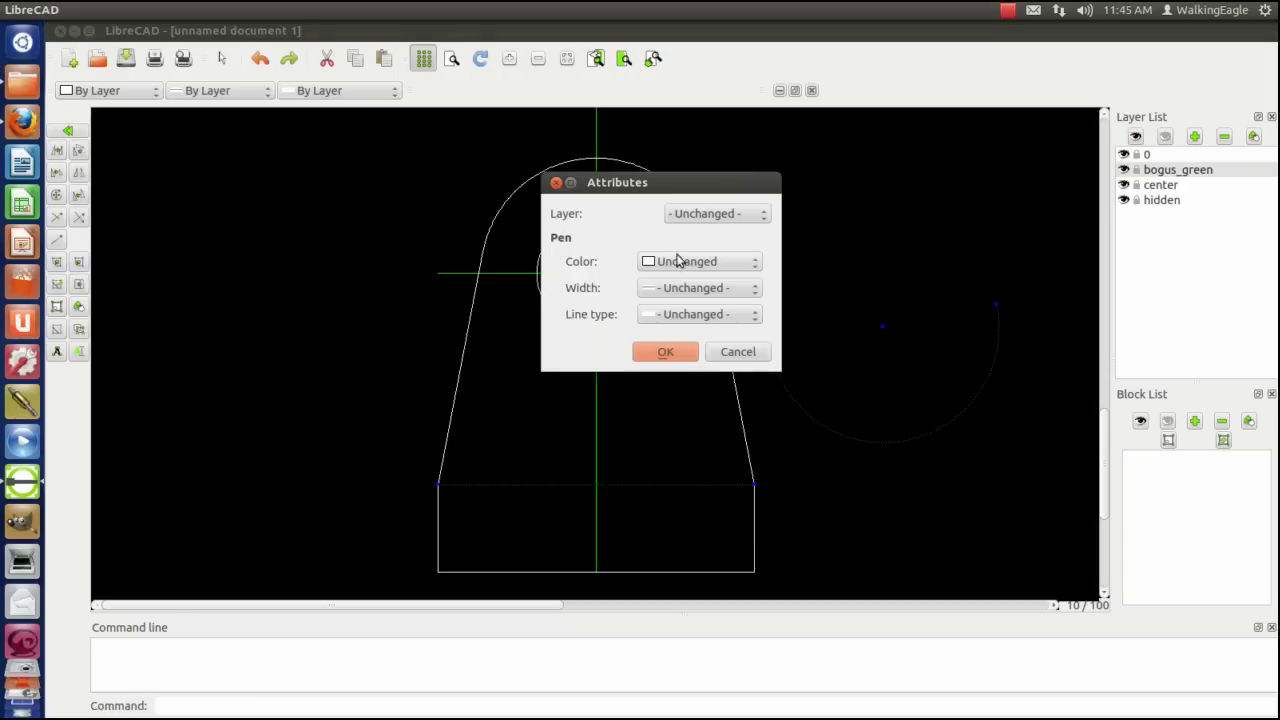
click(766, 220)
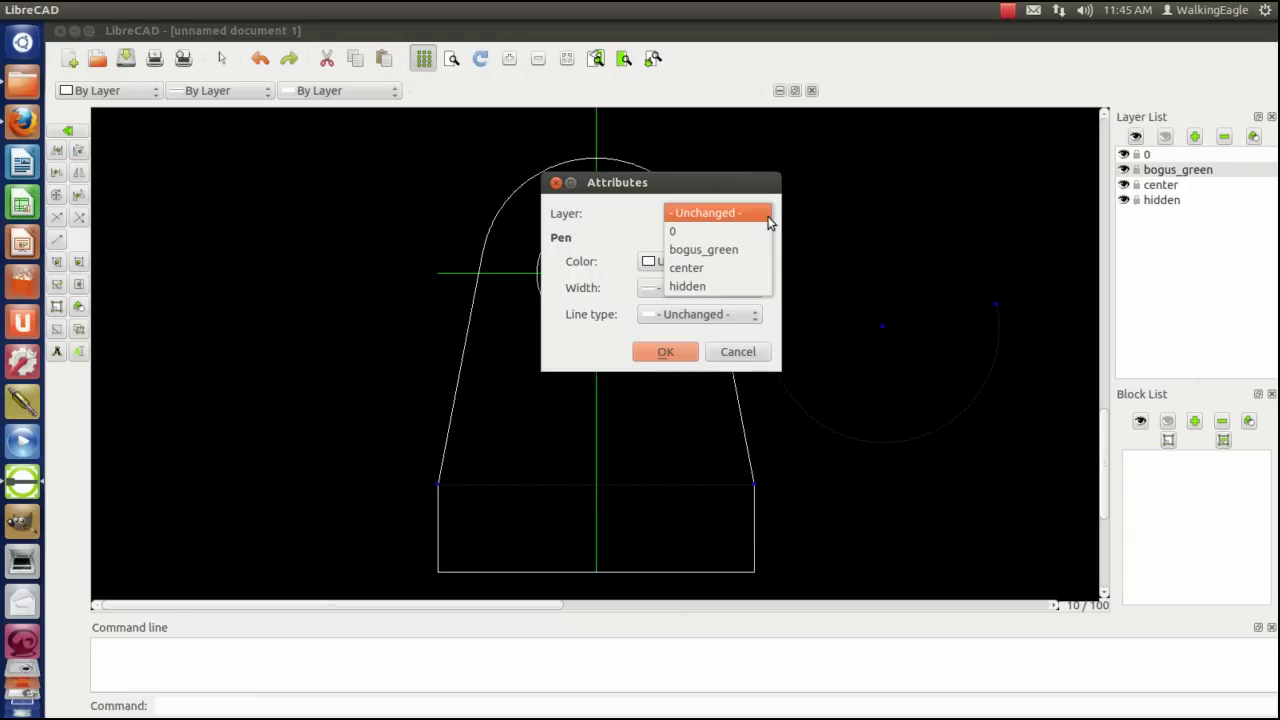
click(706, 286)
click(666, 352)
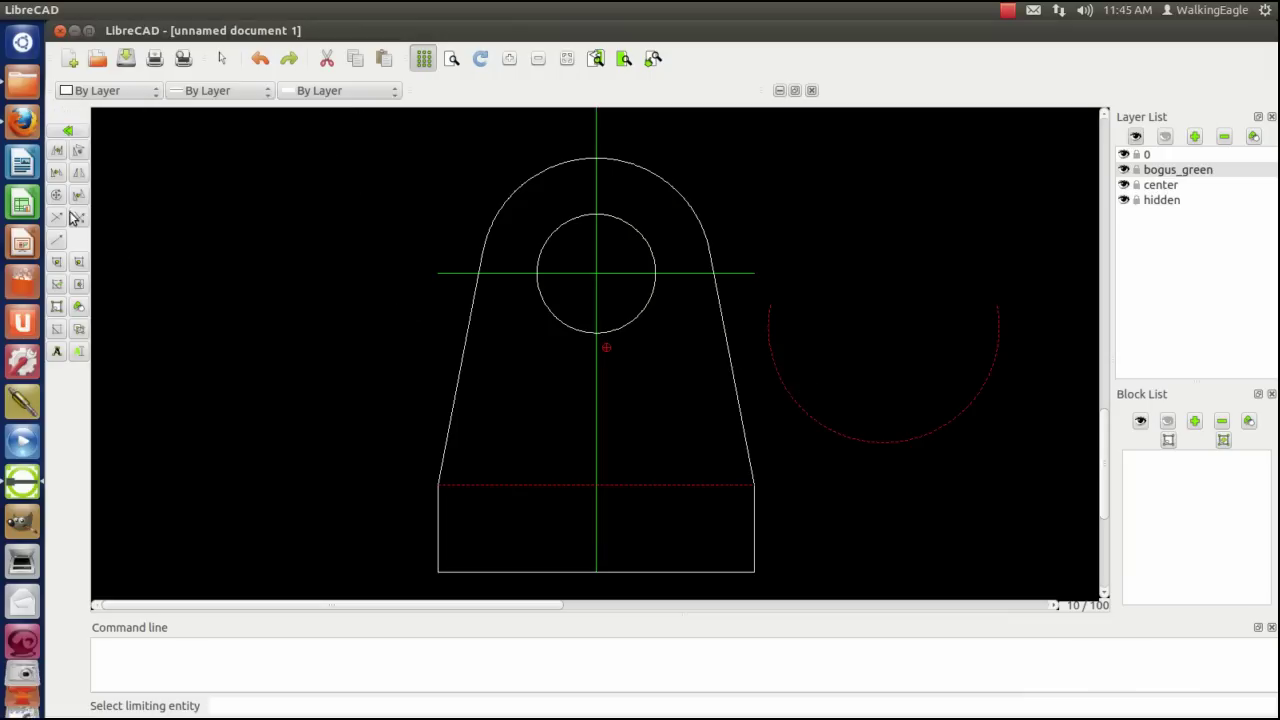
Move the separate lower arc by its center point onto the hole's center, deleting the original.
click(57, 152)
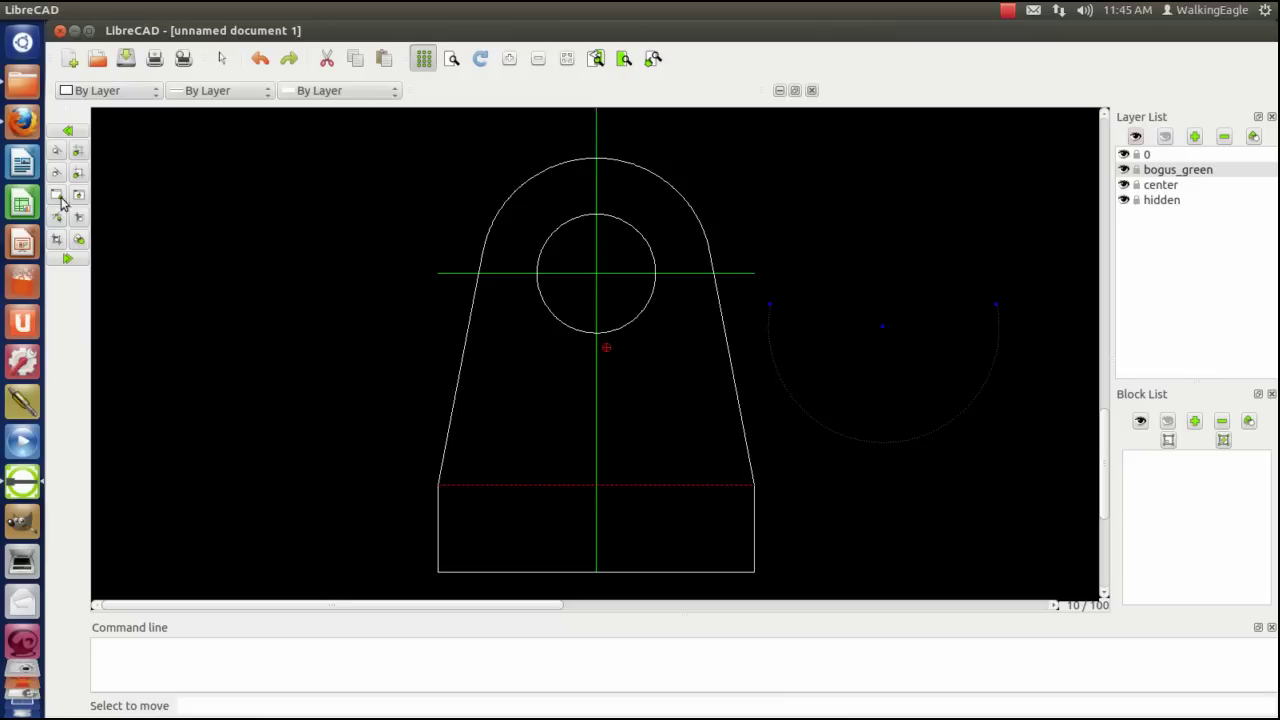
click(65, 261)
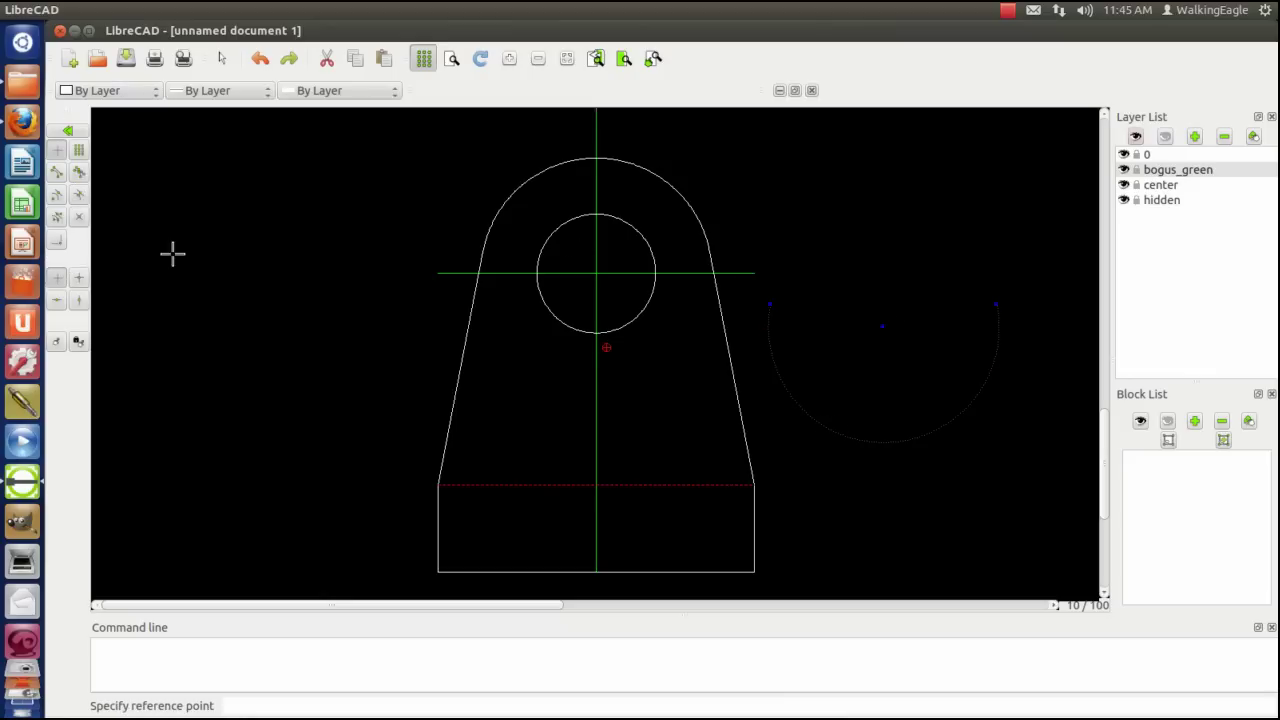
click(56, 197)
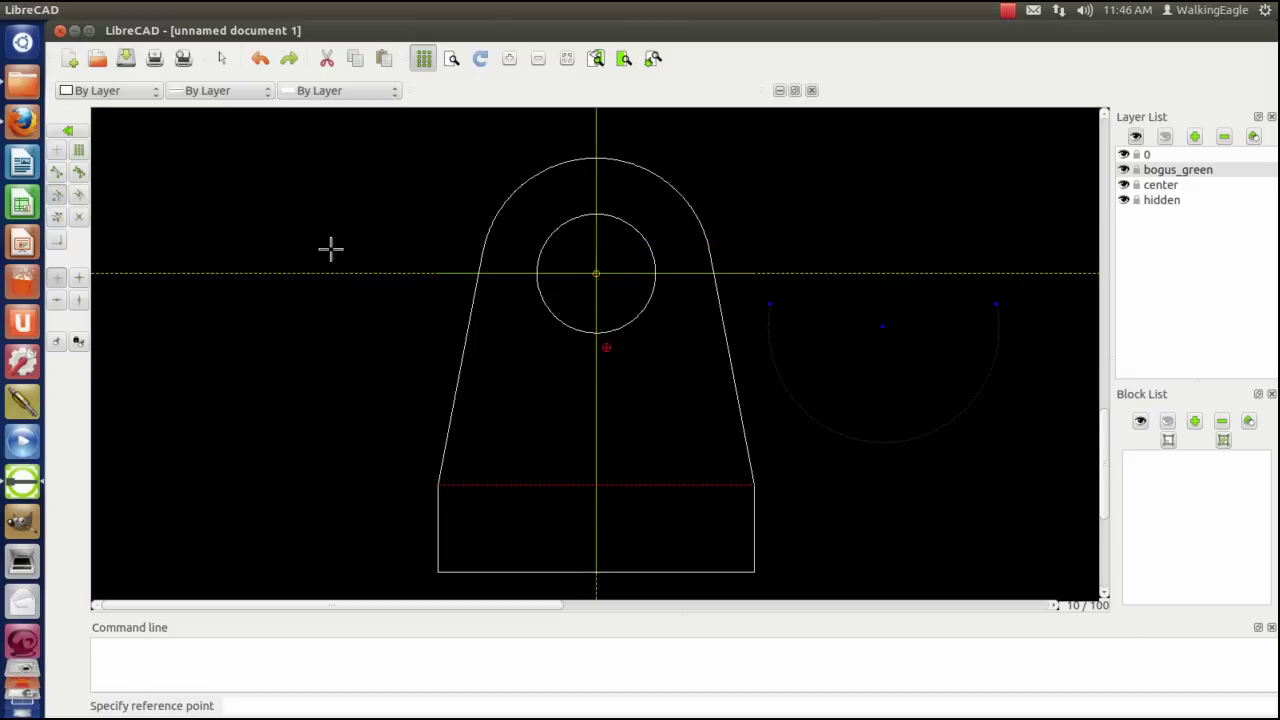
click(884, 326)
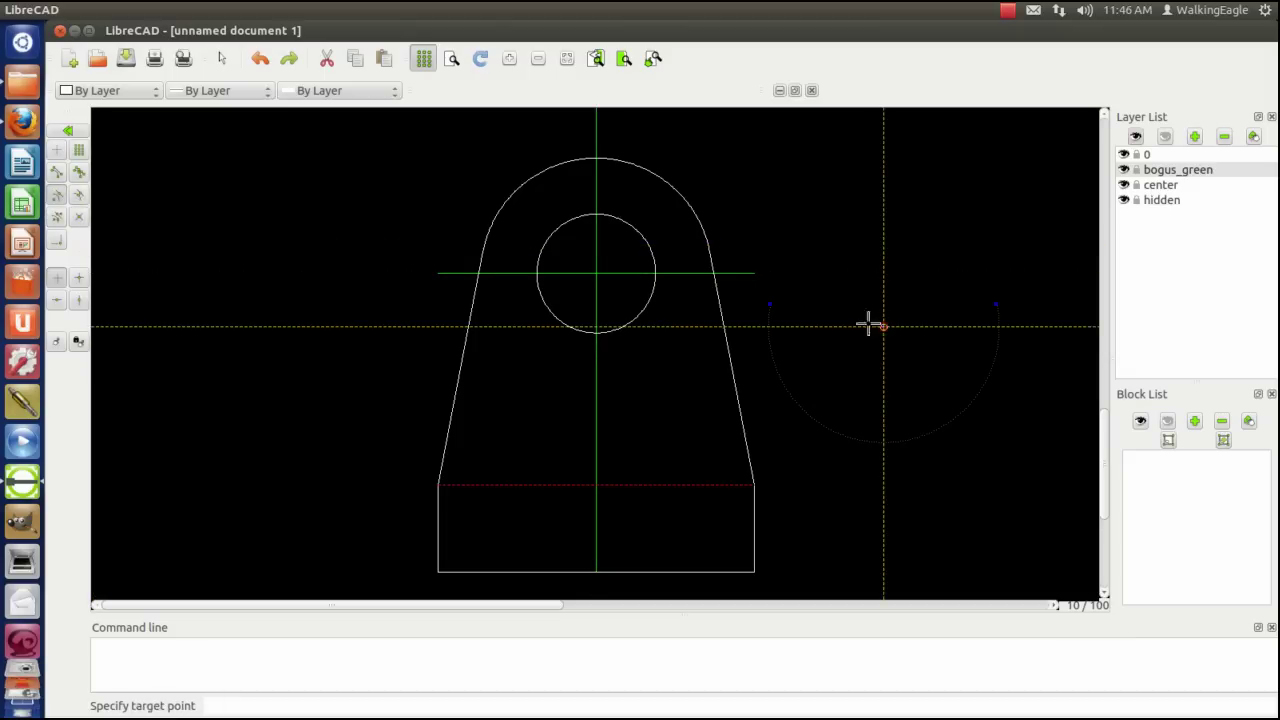
click(597, 272)
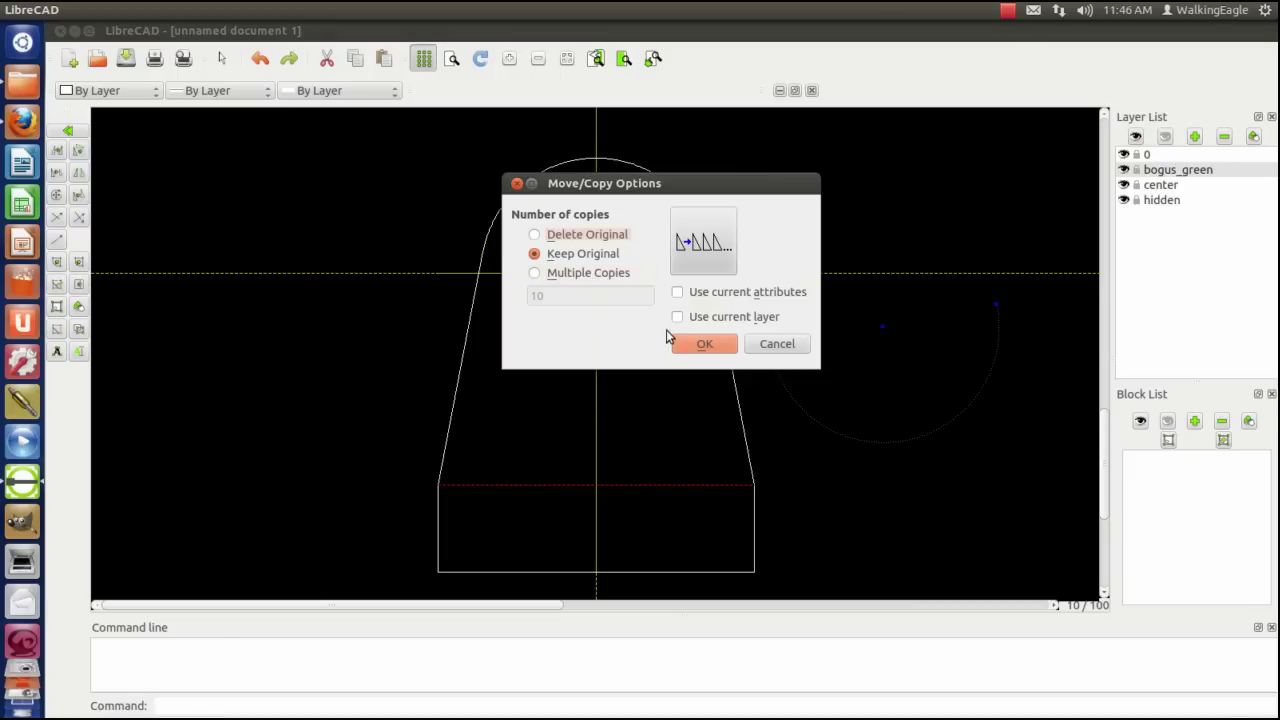
click(536, 236)
click(703, 347)
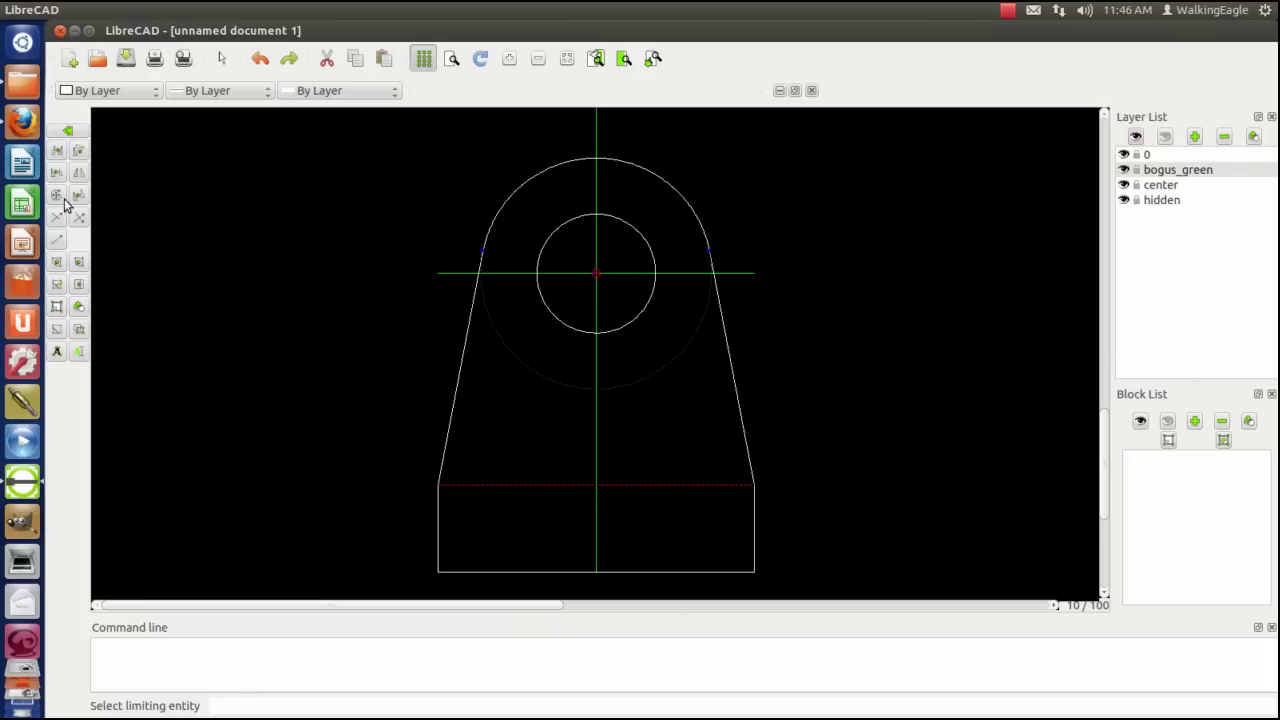
Deselect the moved lower arc.
click(68, 131)
click(68, 131)
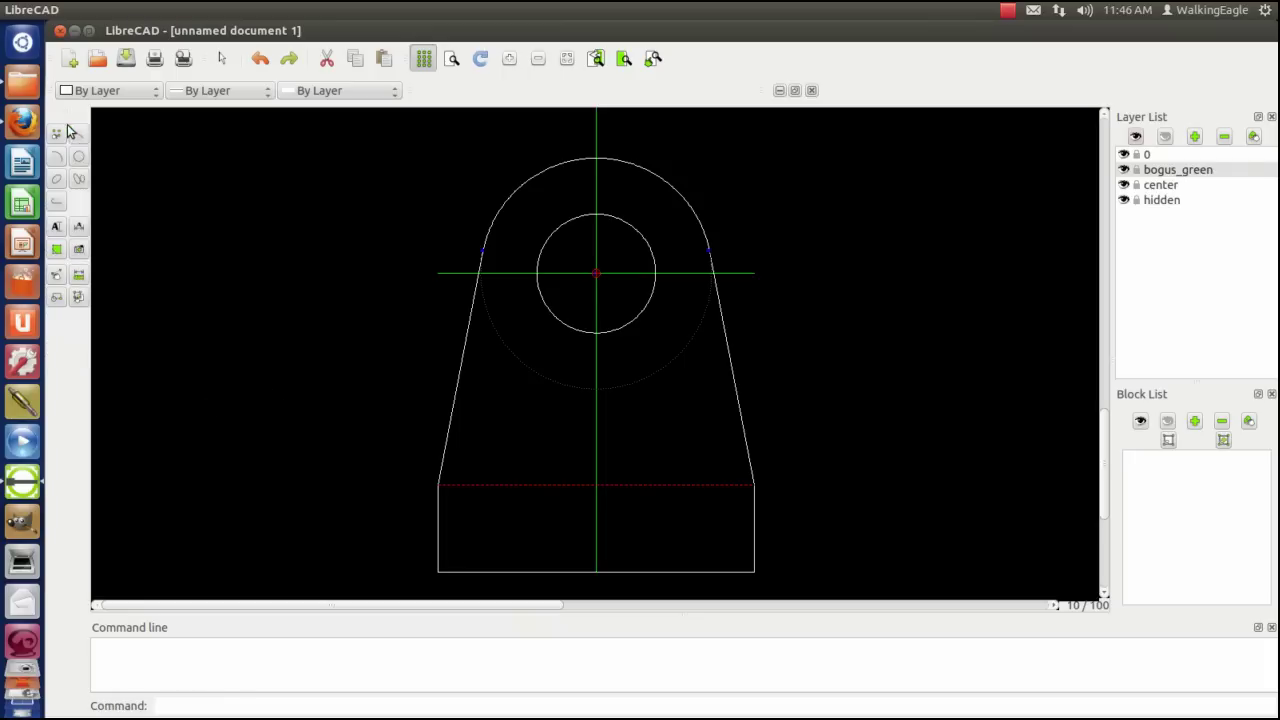
click(79, 298)
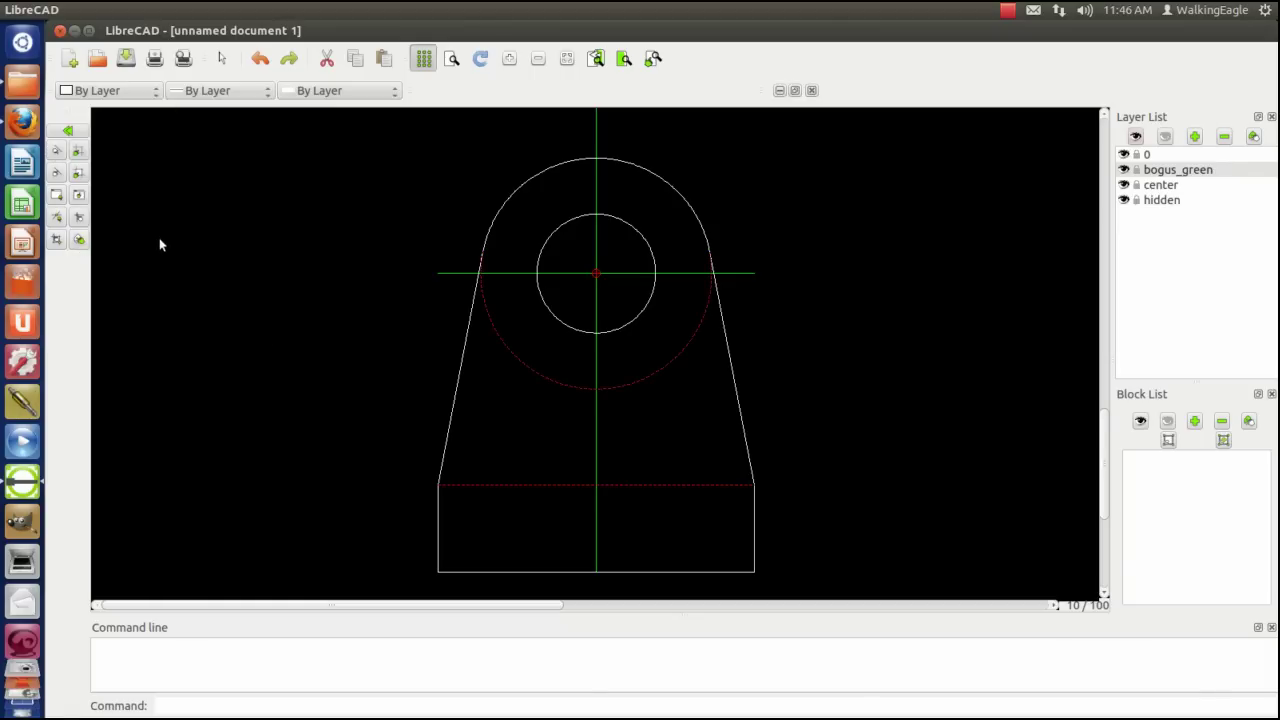
click(68, 131)
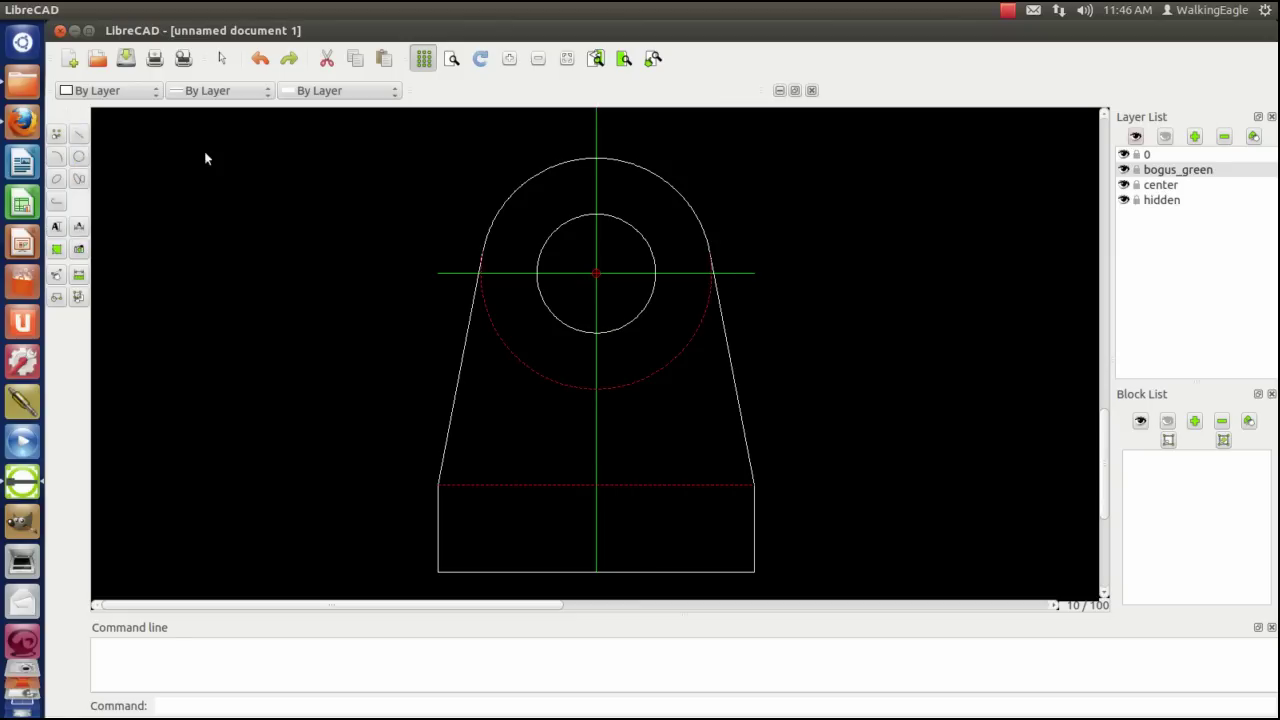
click(79, 159)
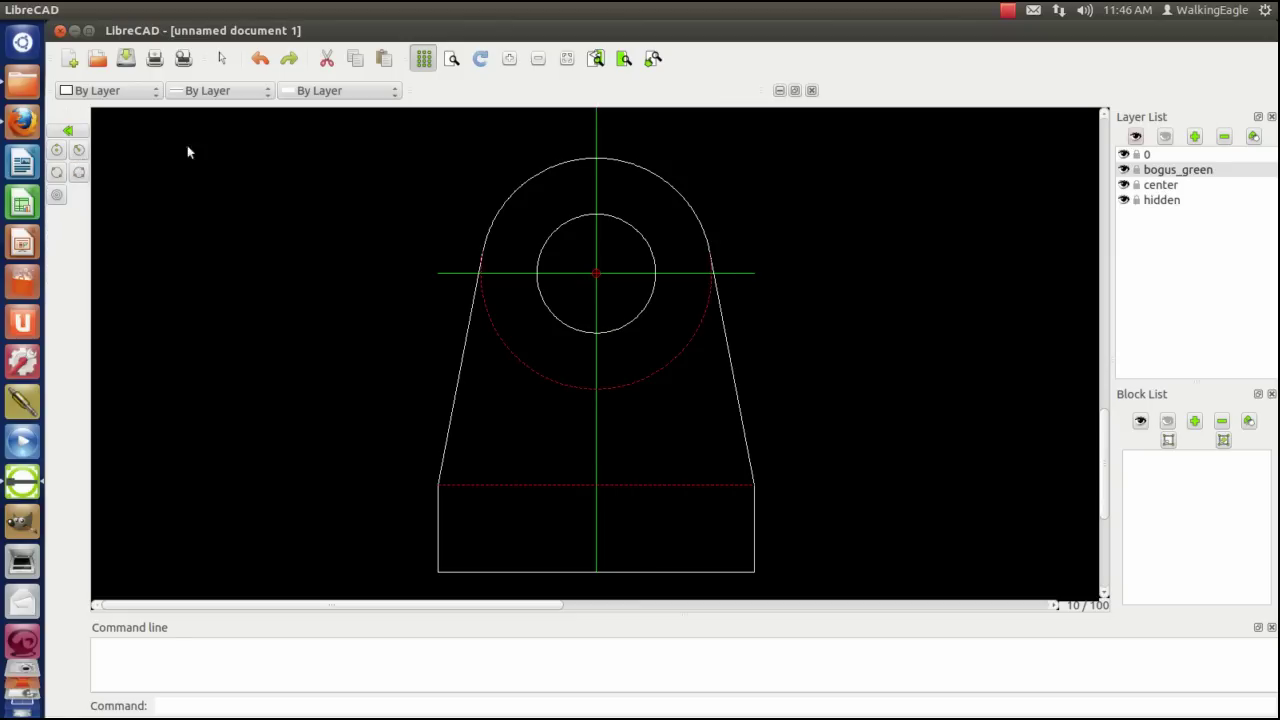
click(56, 151)
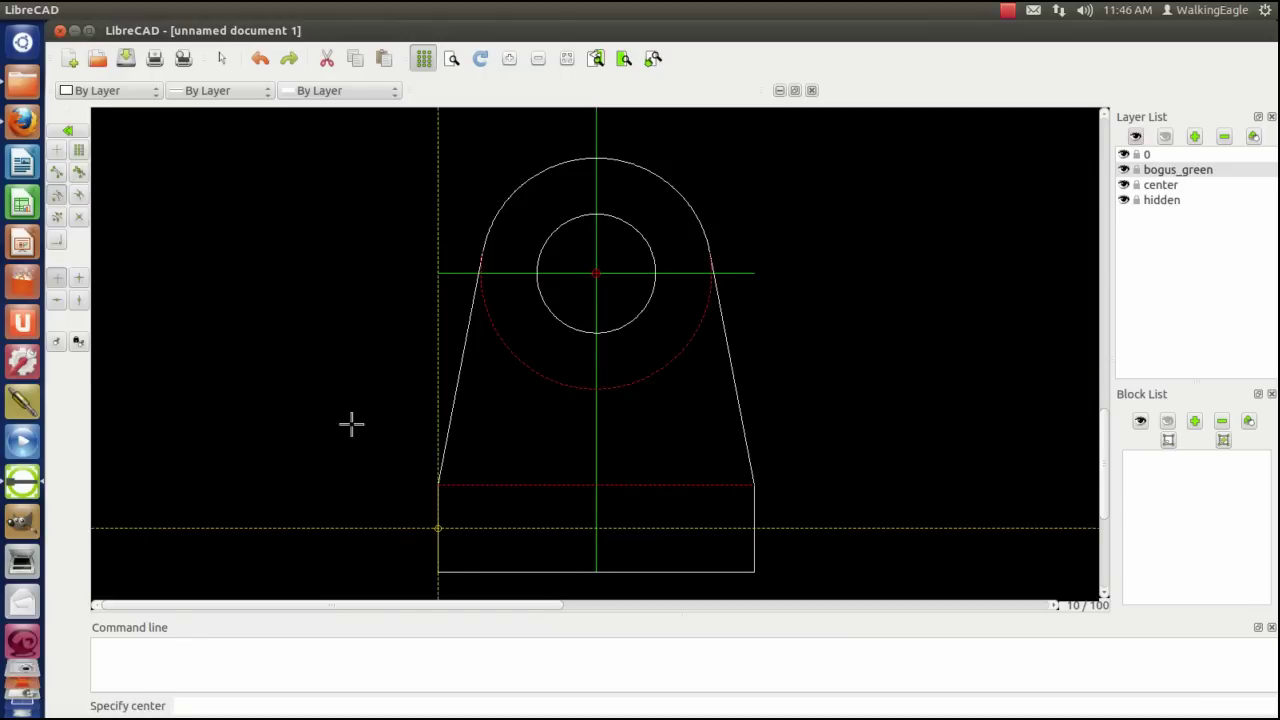
click(595, 274)
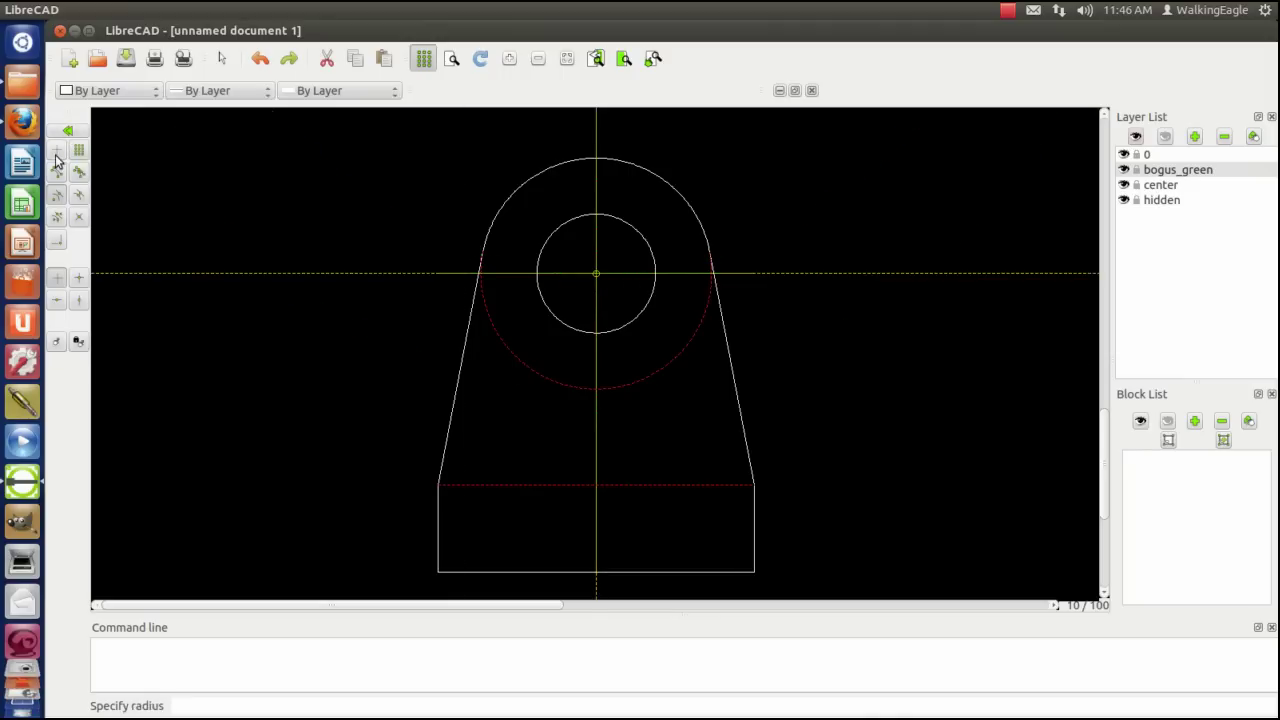
right_click(346, 277)
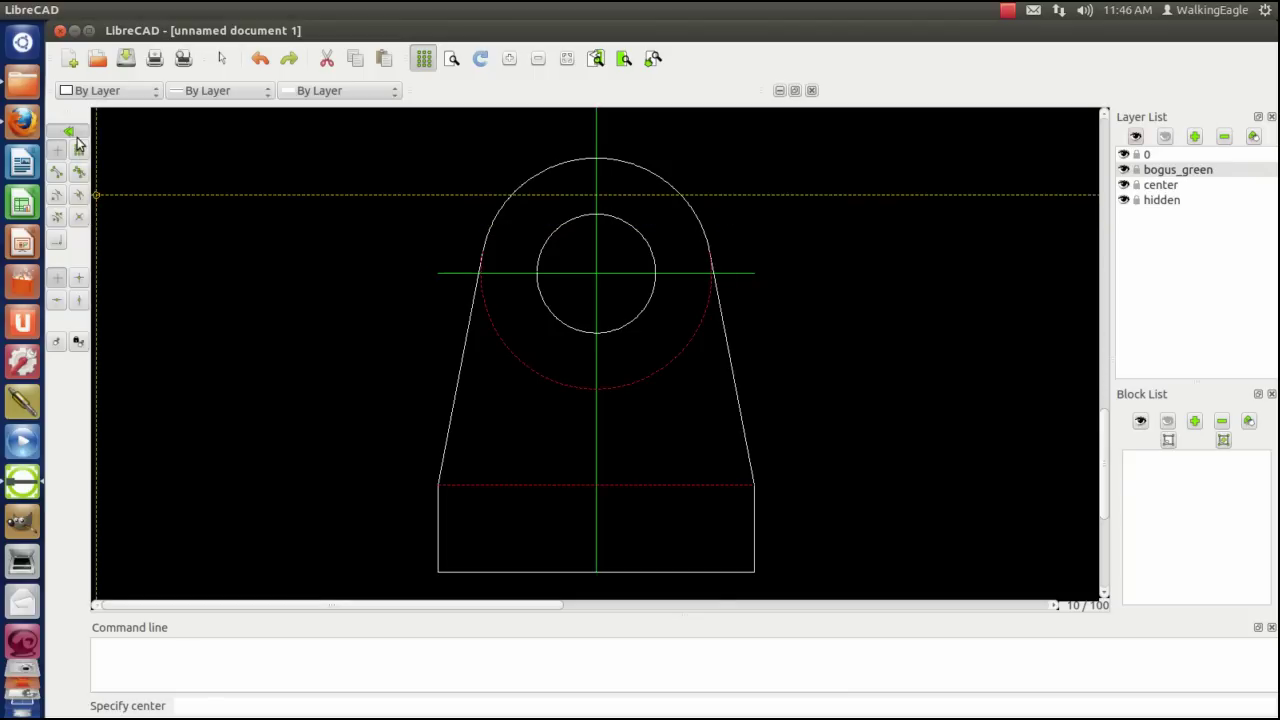
key(Escape)
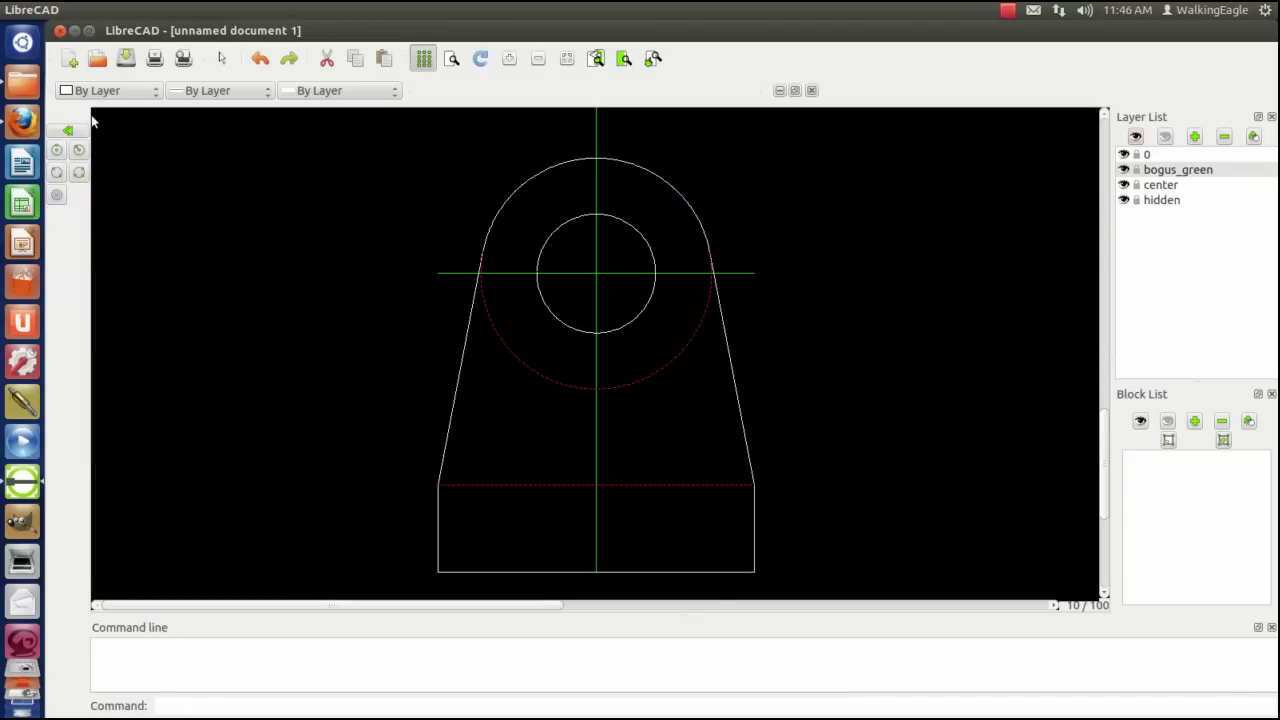
click(72, 132)
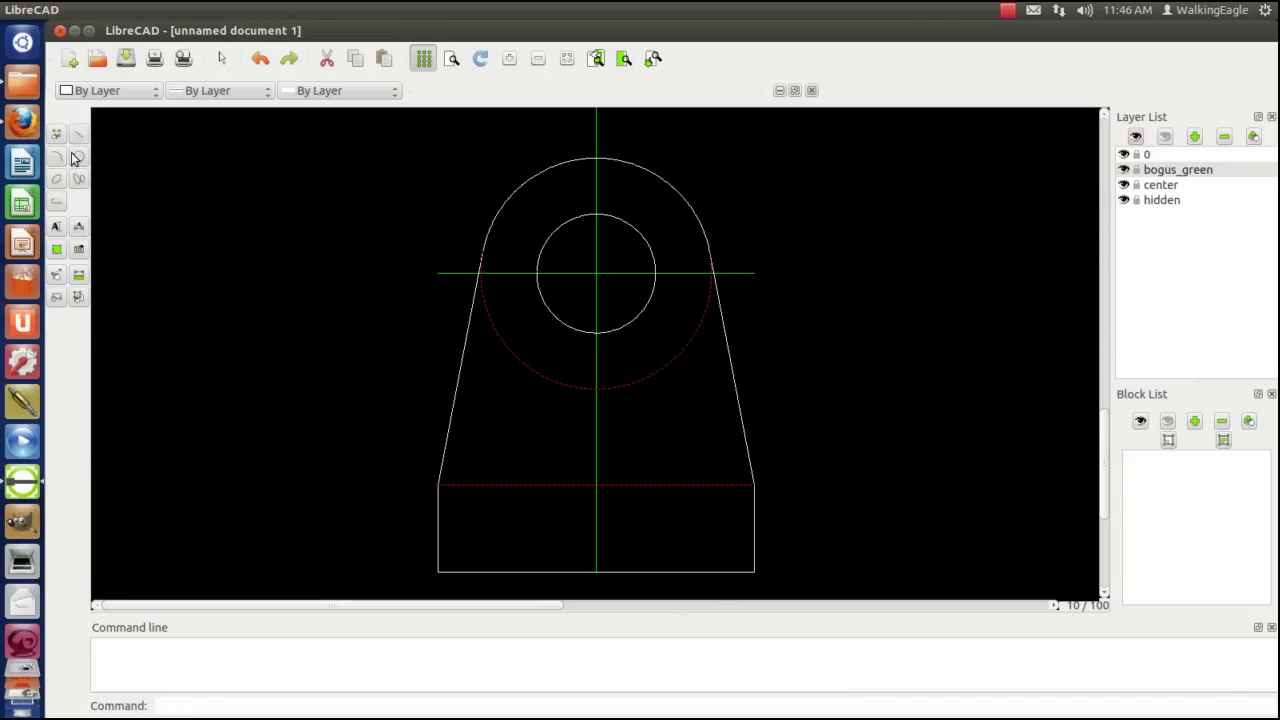
click(76, 157)
click(57, 151)
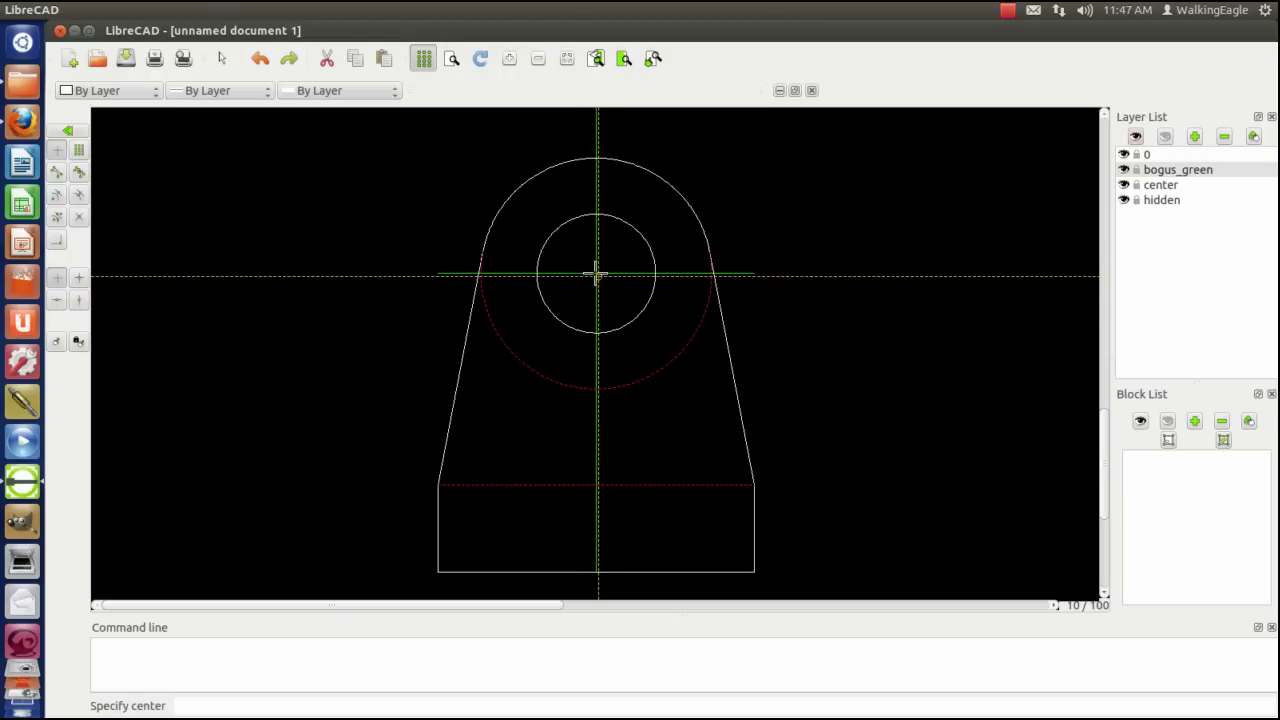
click(71, 133)
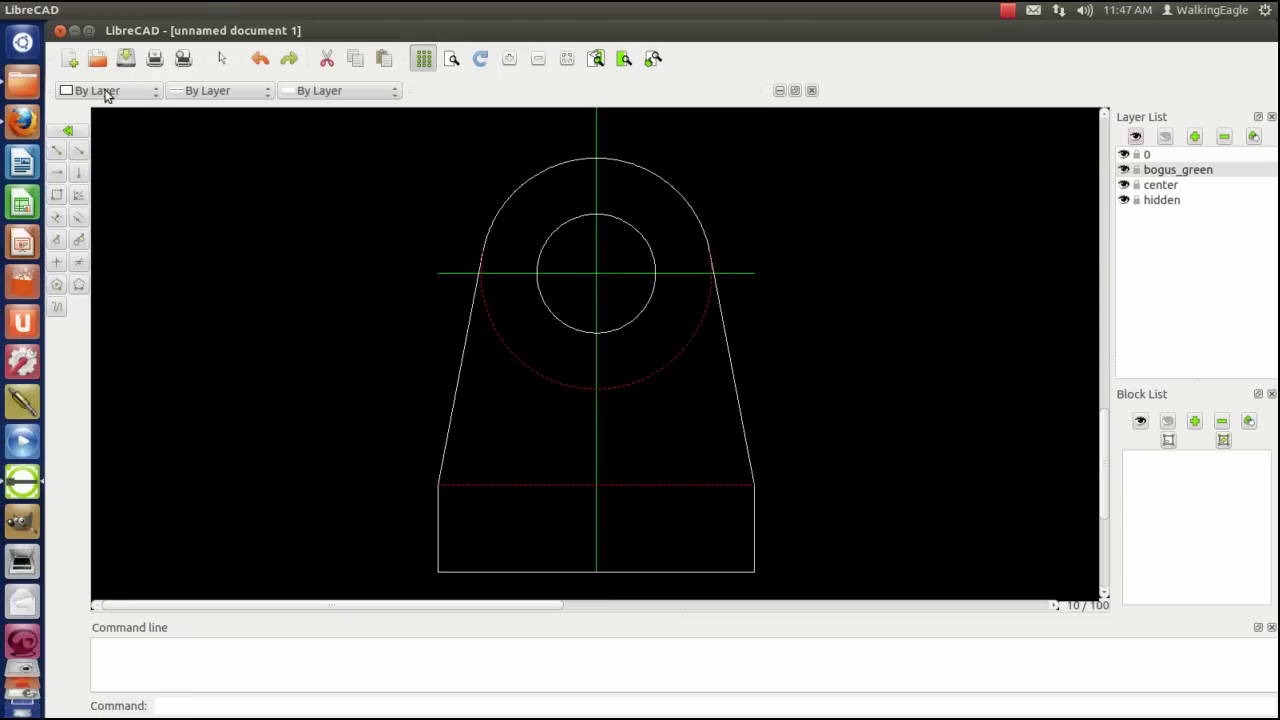
Draw a circle on layer bogus_green, centered on the centerline intersection and slightly larger than the outer arc.
click(71, 132)
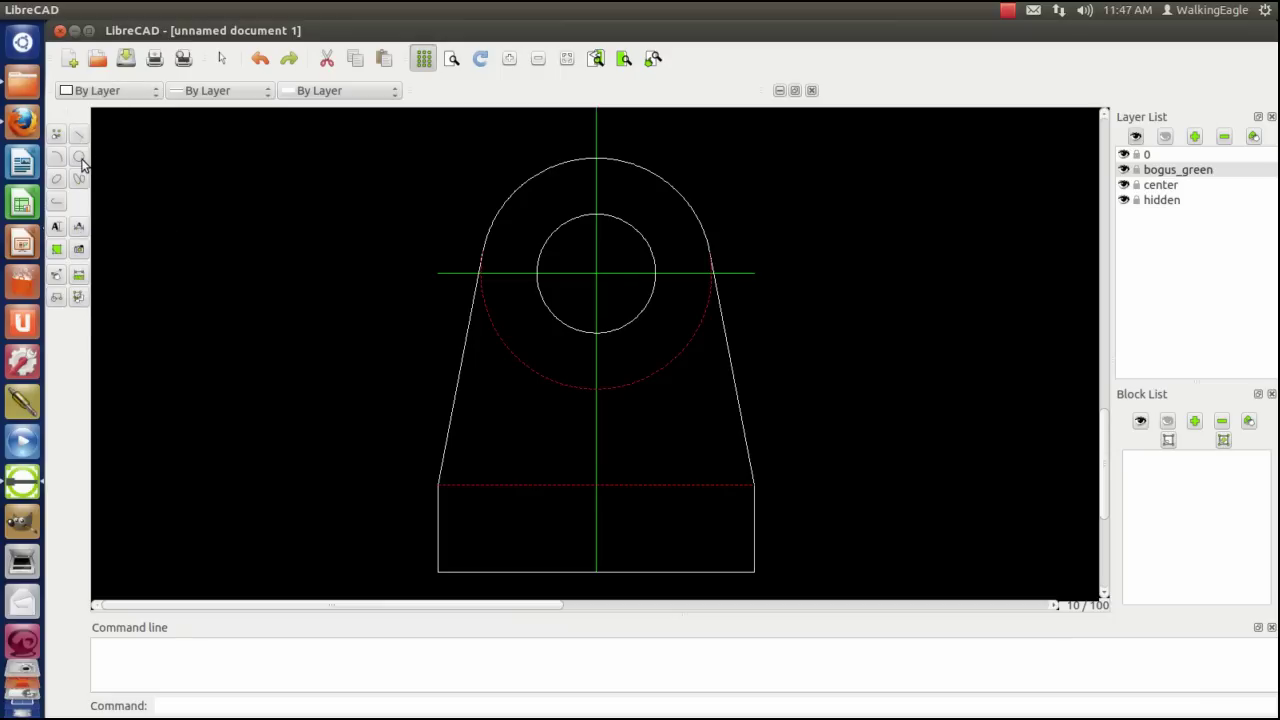
click(79, 158)
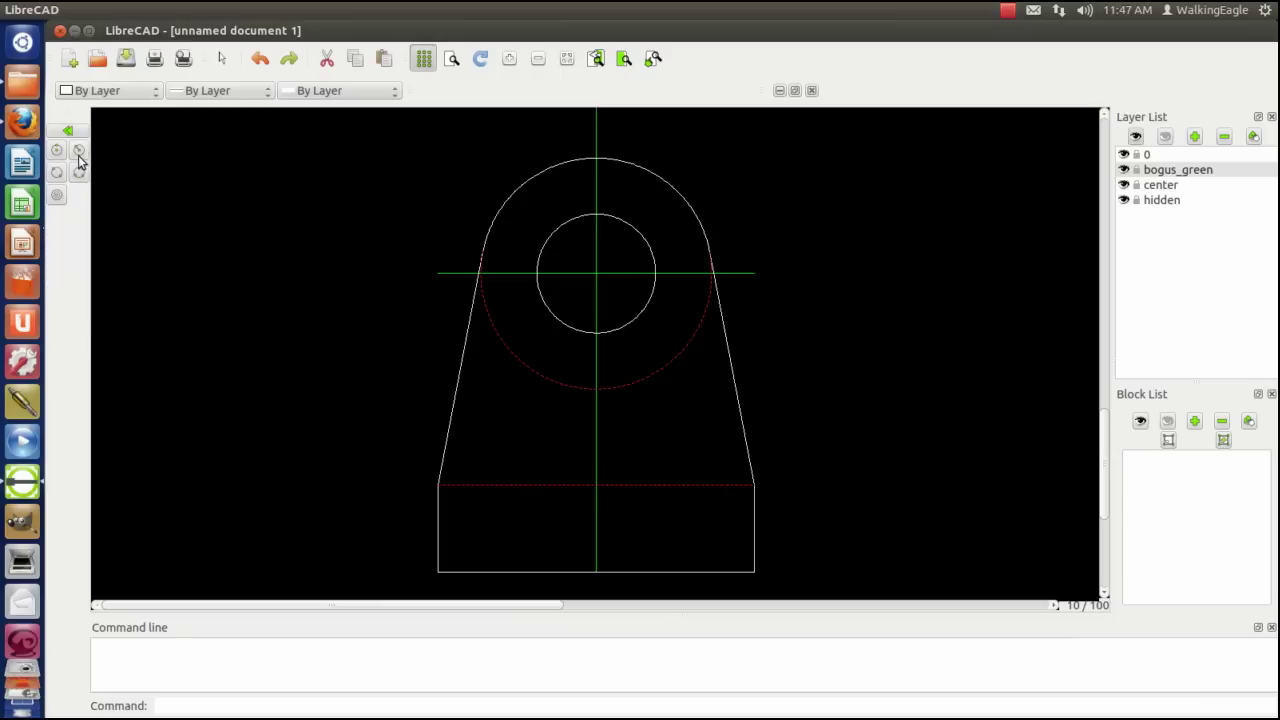
click(58, 150)
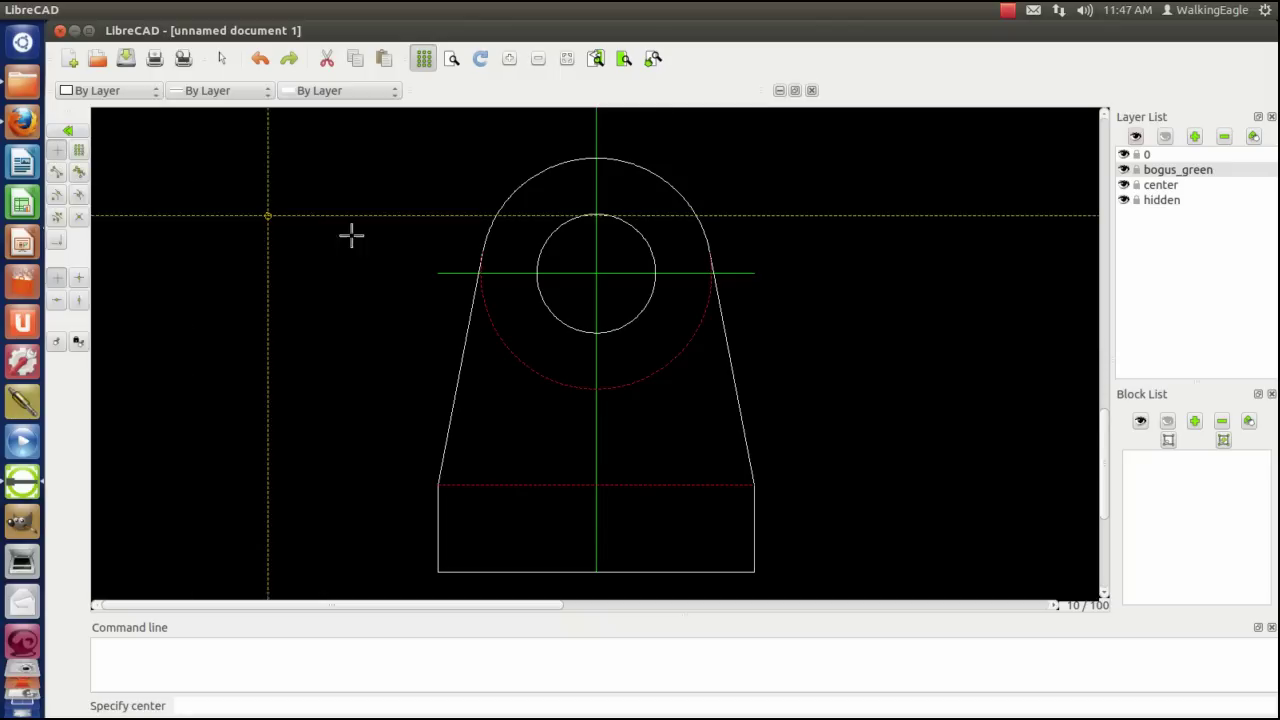
click(79, 216)
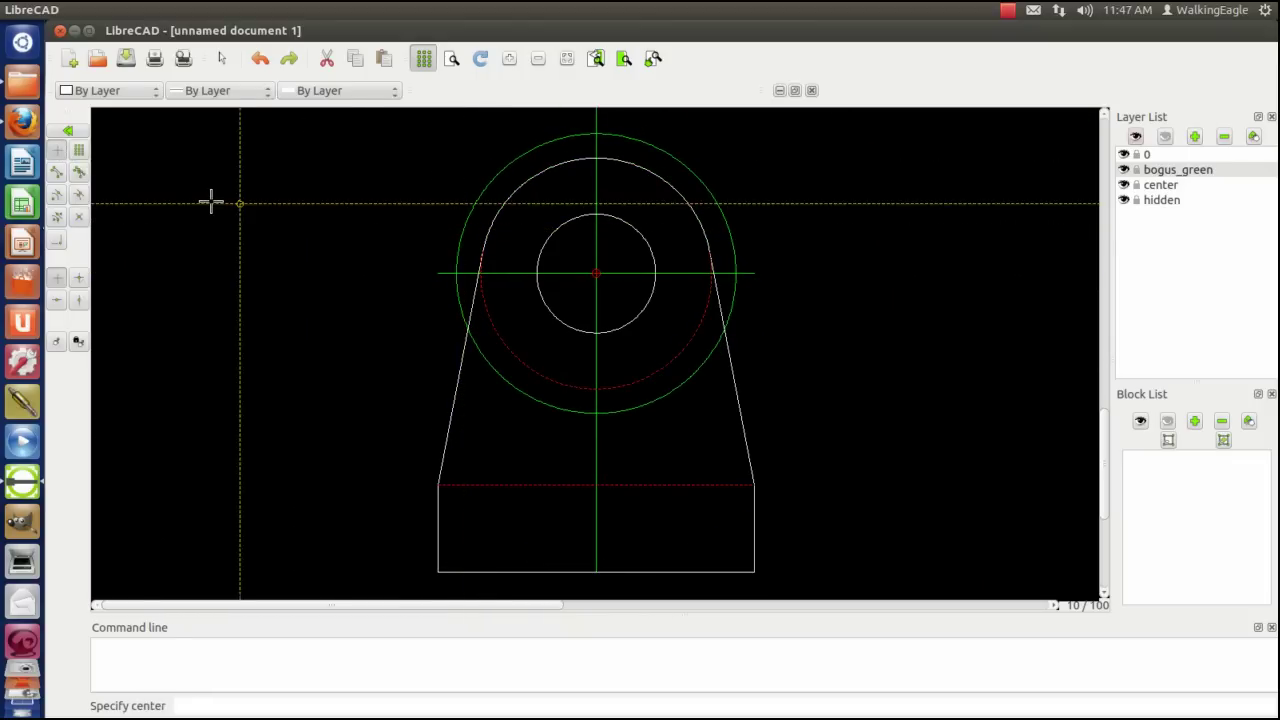
Trim the horizontal and vertical centerlines to the green construction circle so they end on its circumference.
right_click(149, 323)
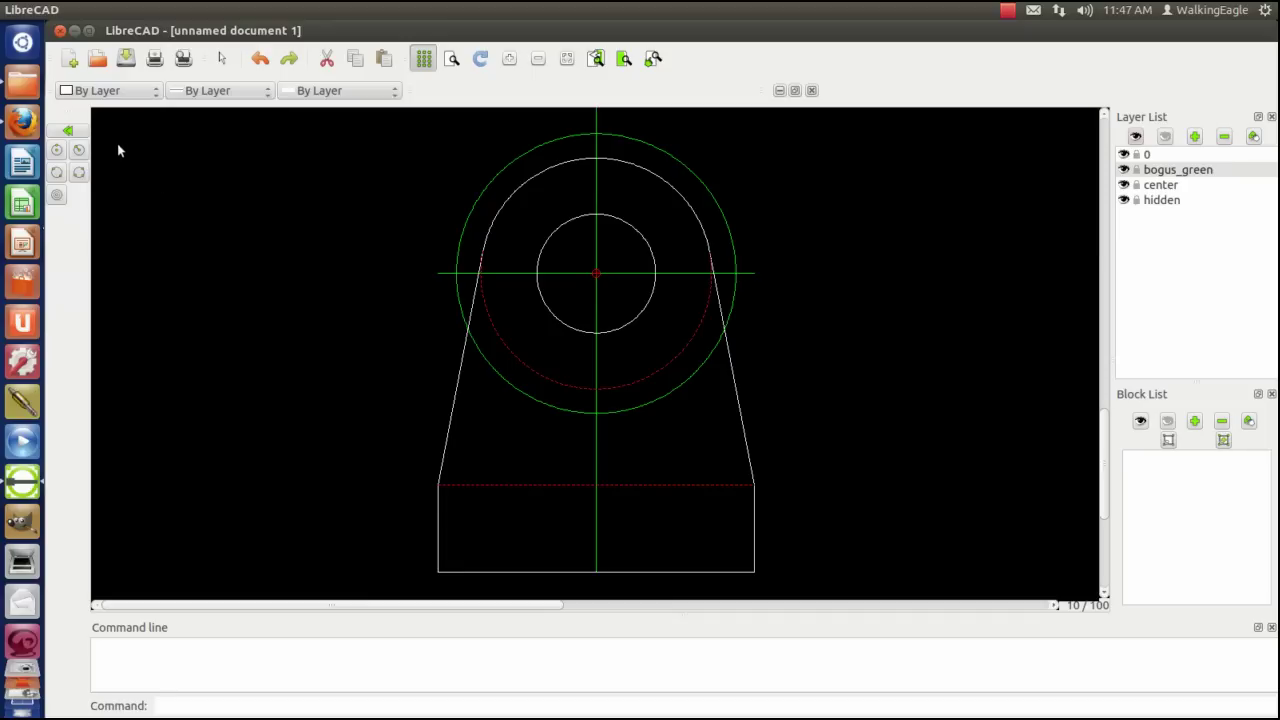
click(67, 130)
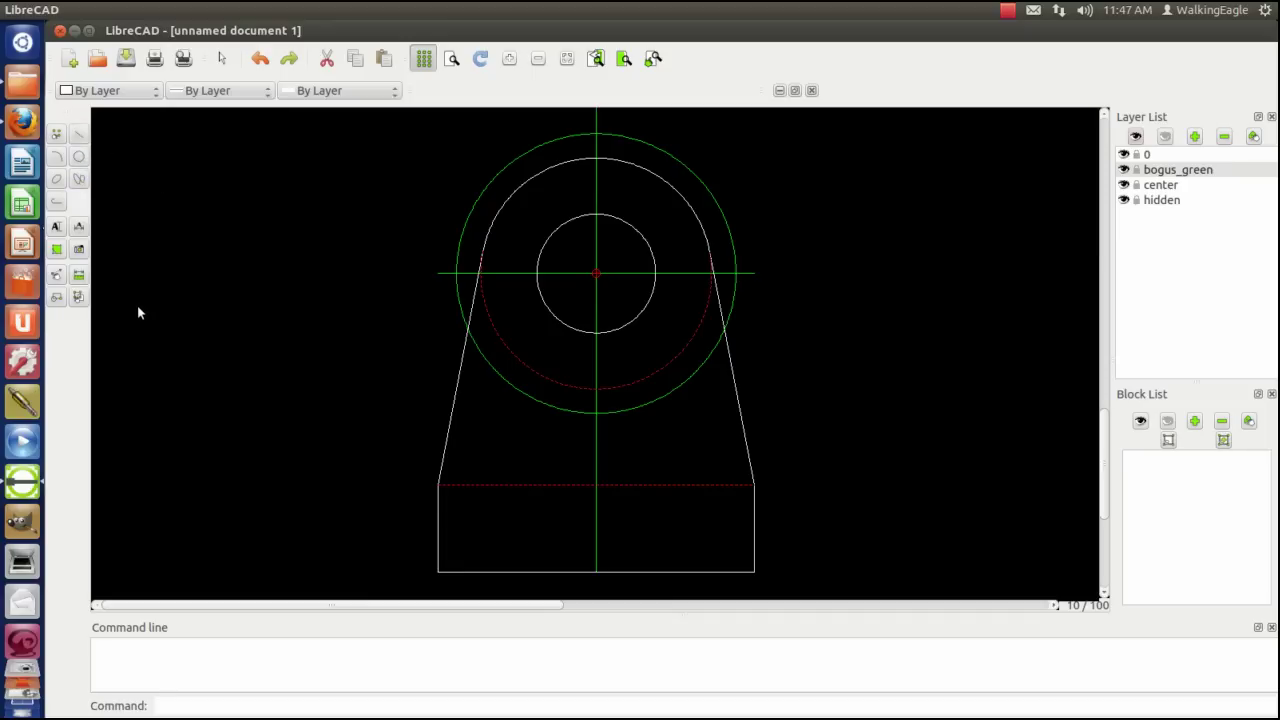
click(56, 274)
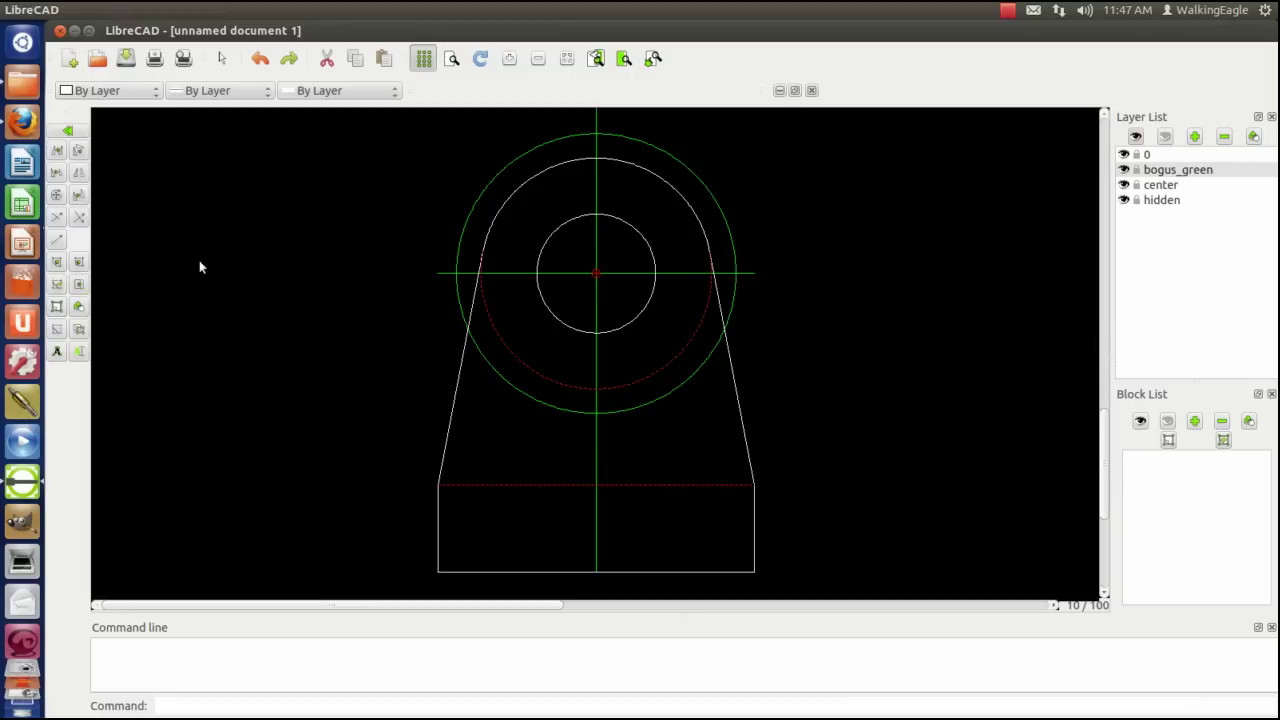
click(58, 217)
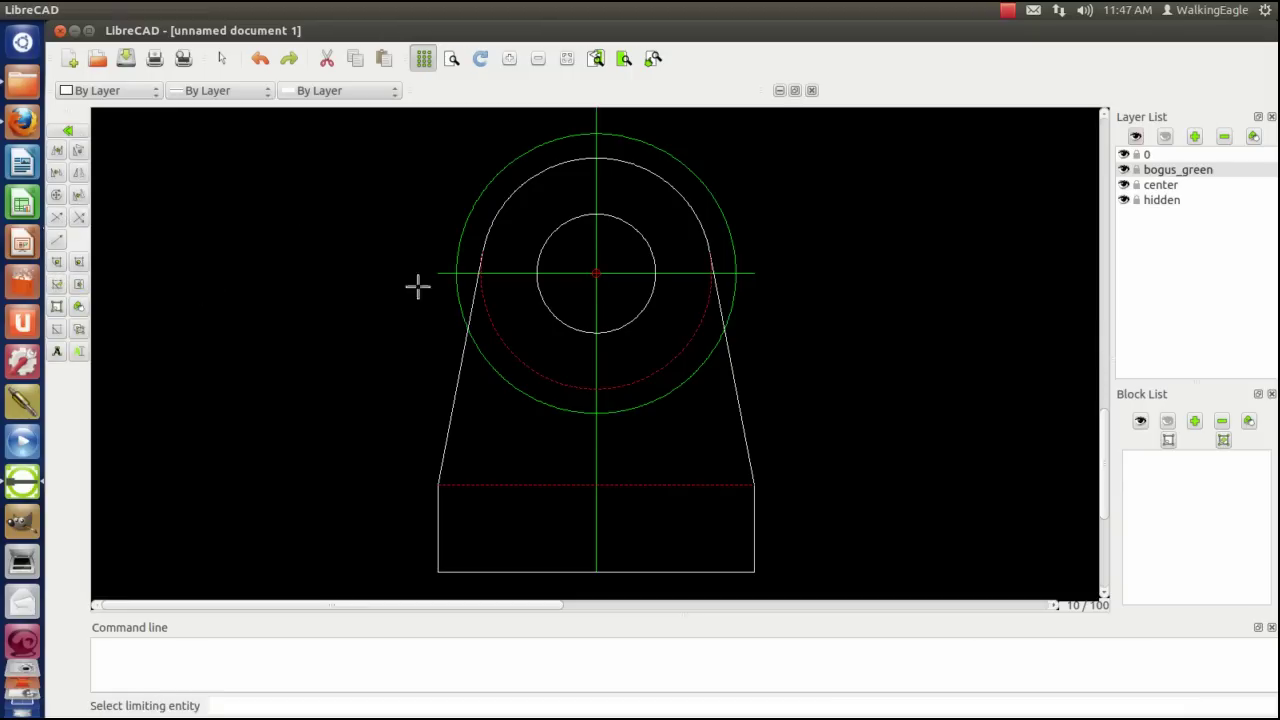
click(461, 226)
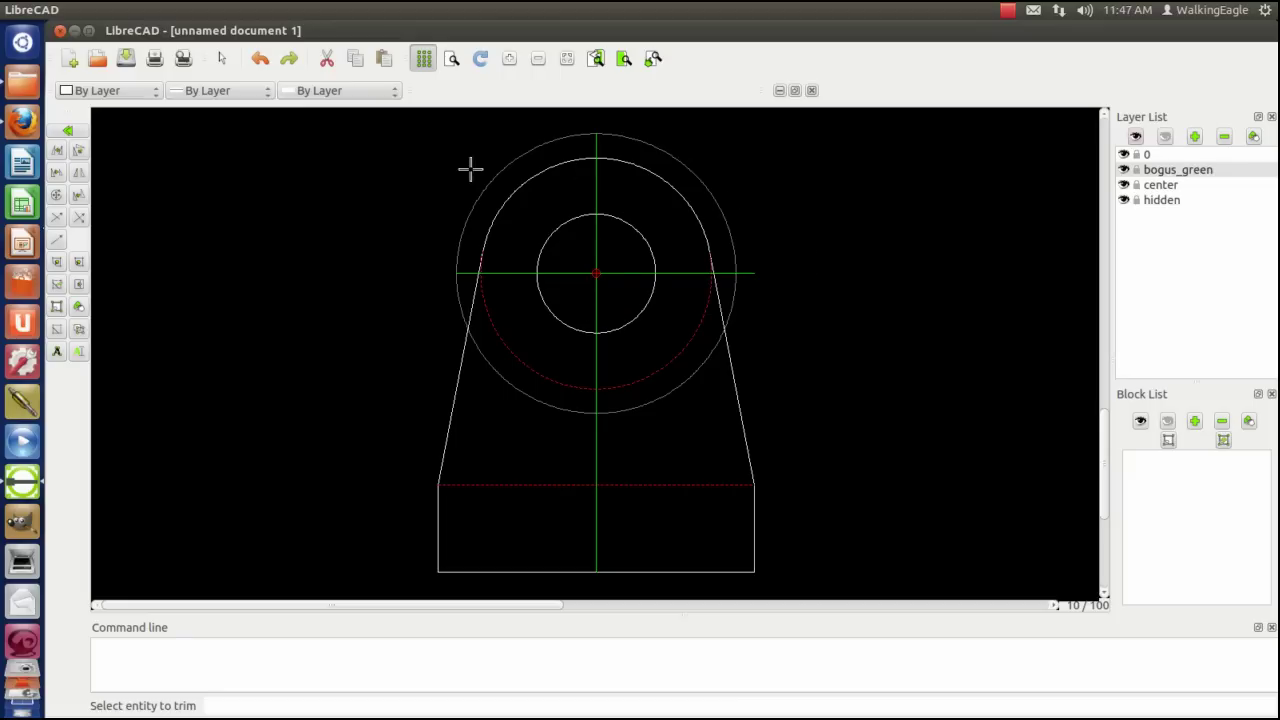
right_click(313, 280)
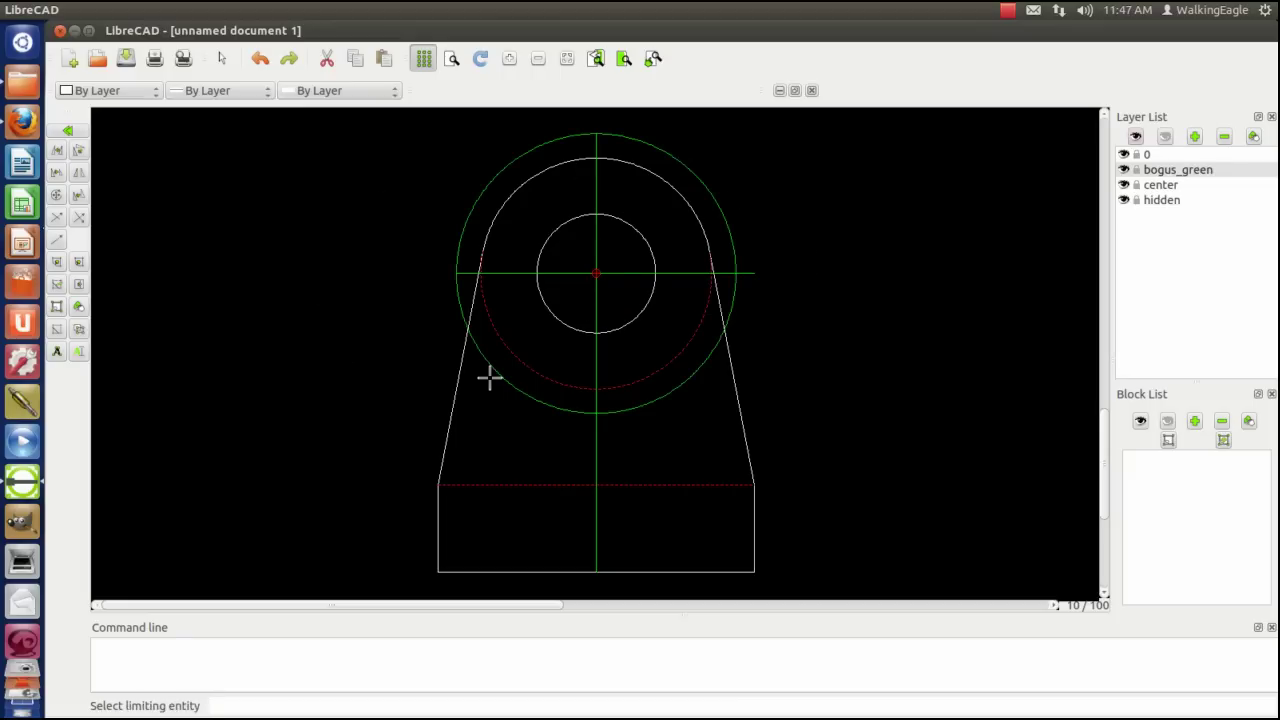
click(514, 389)
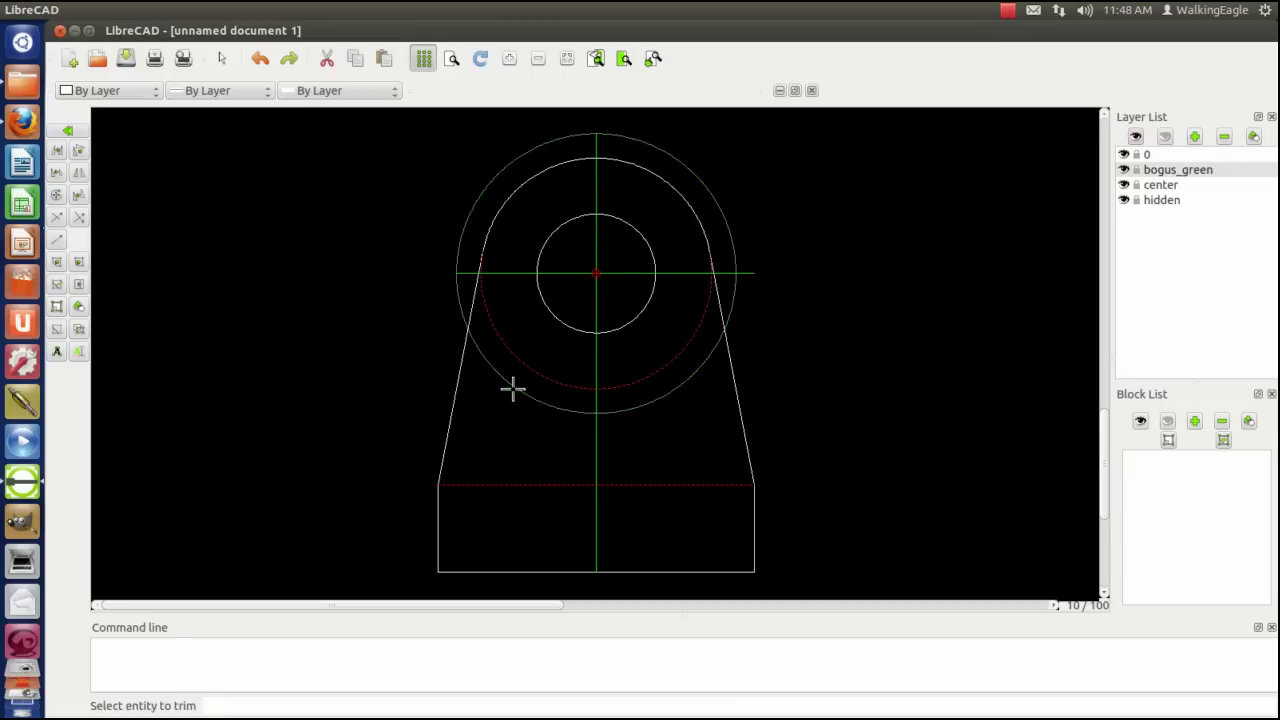
click(595, 400)
right_click(662, 309)
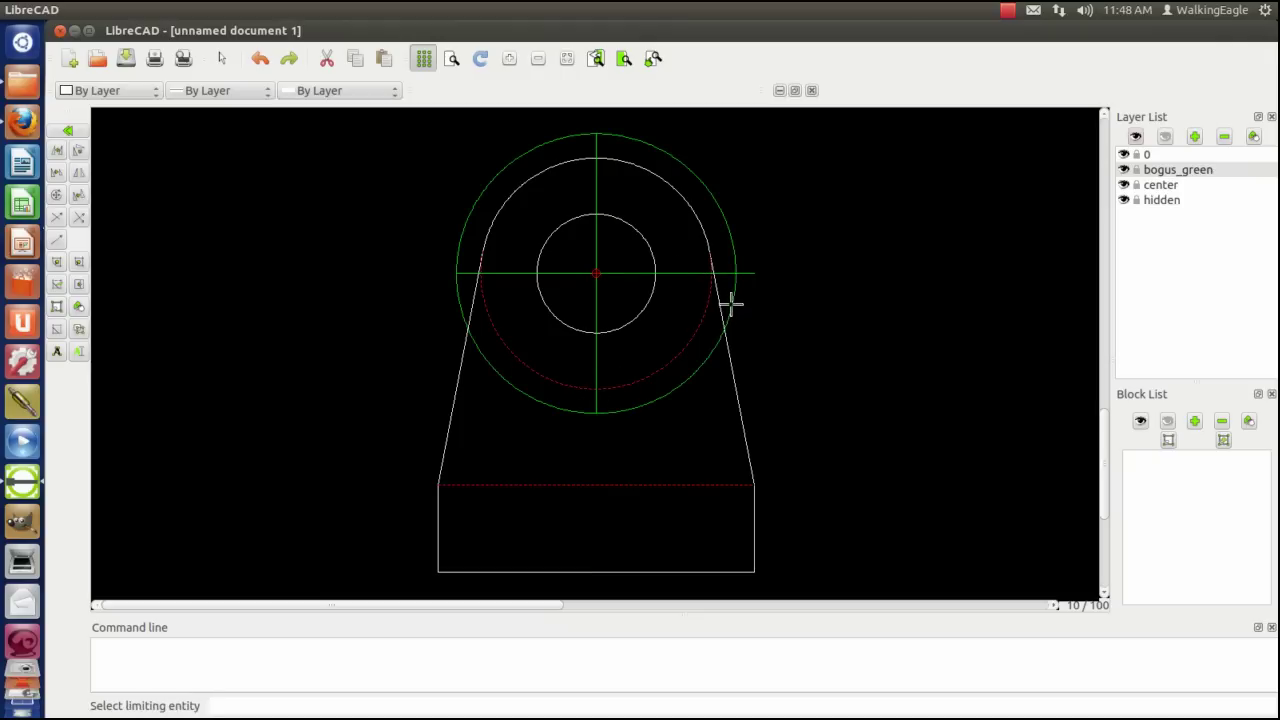
click(731, 303)
click(727, 273)
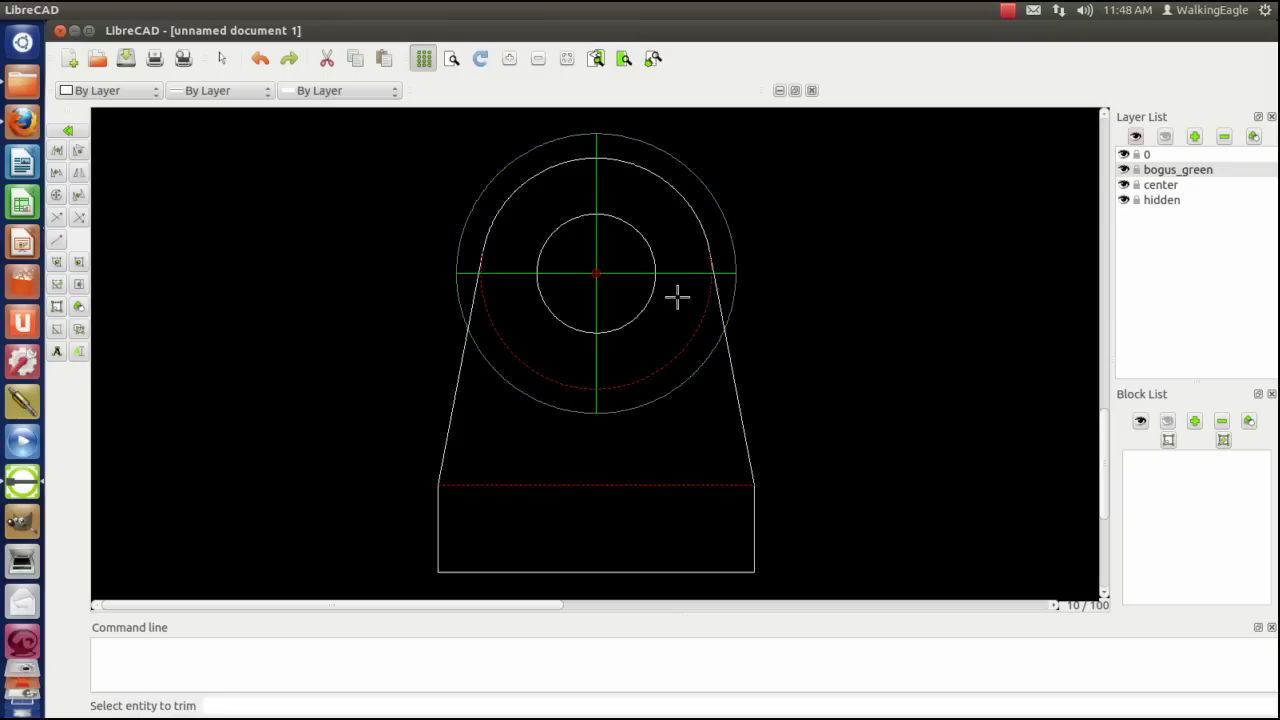
right_click(840, 237)
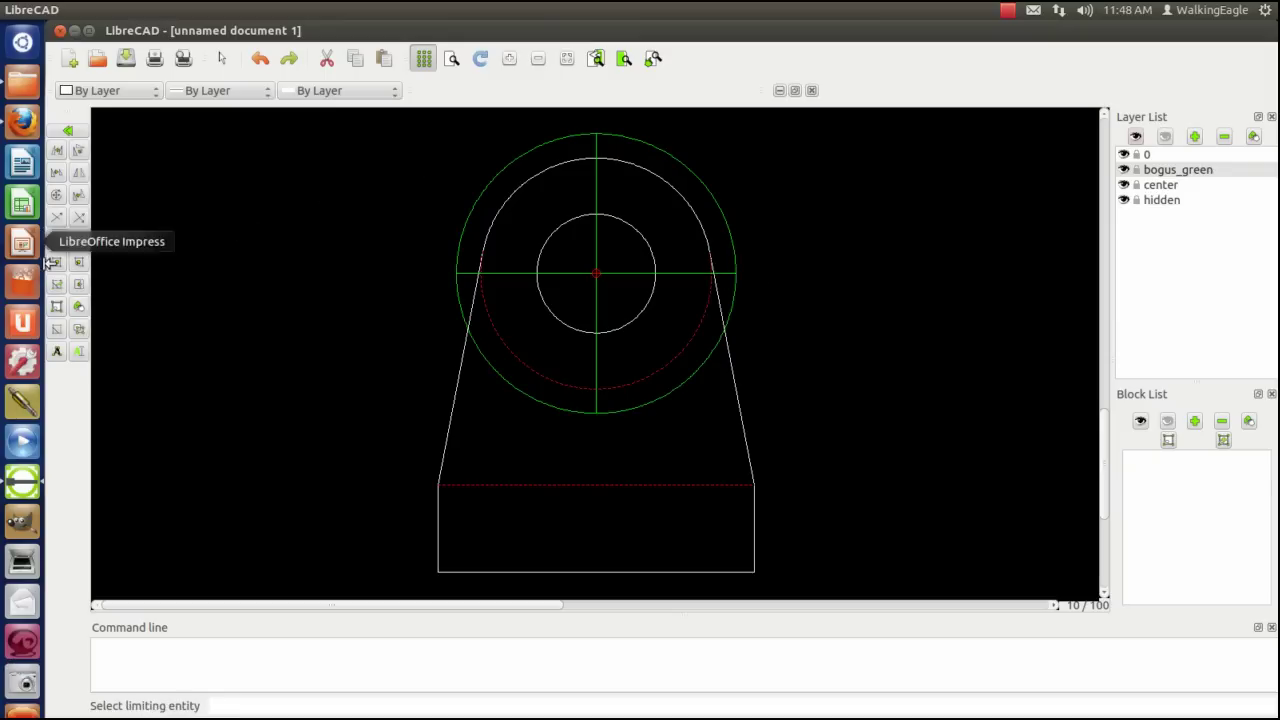
Delete the green construction circle around the outer arc.
click(55, 330)
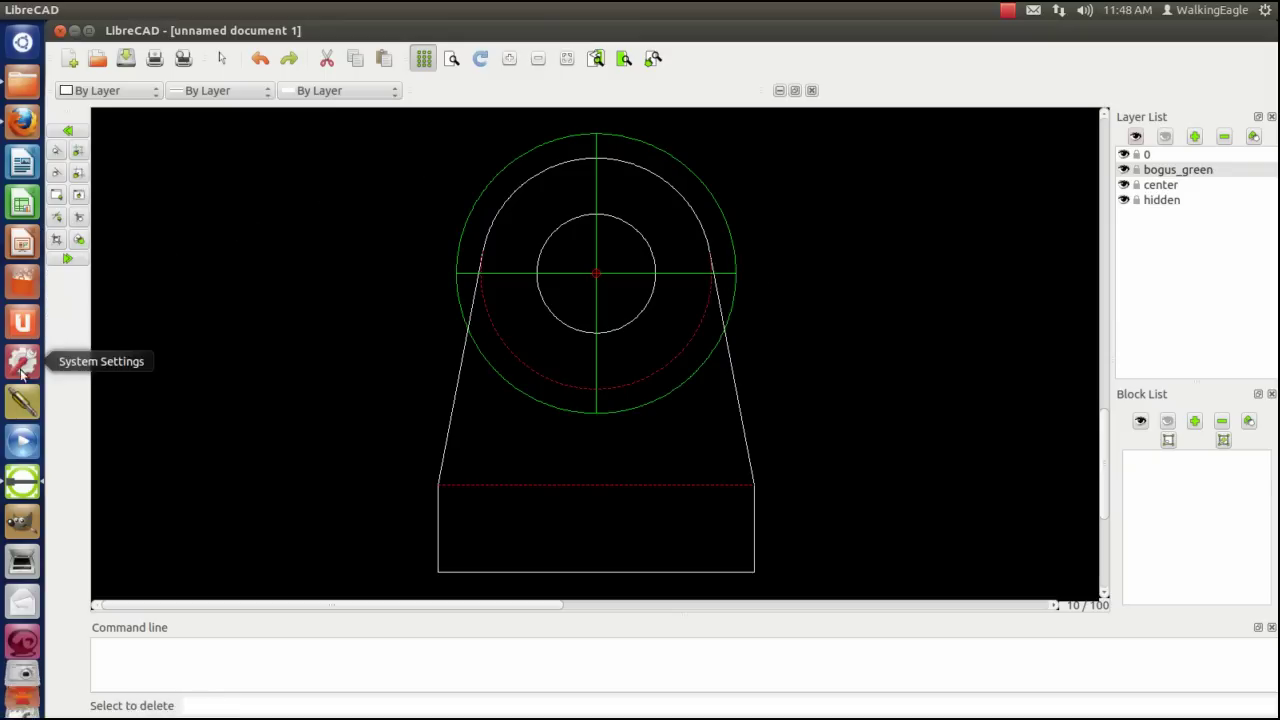
click(466, 211)
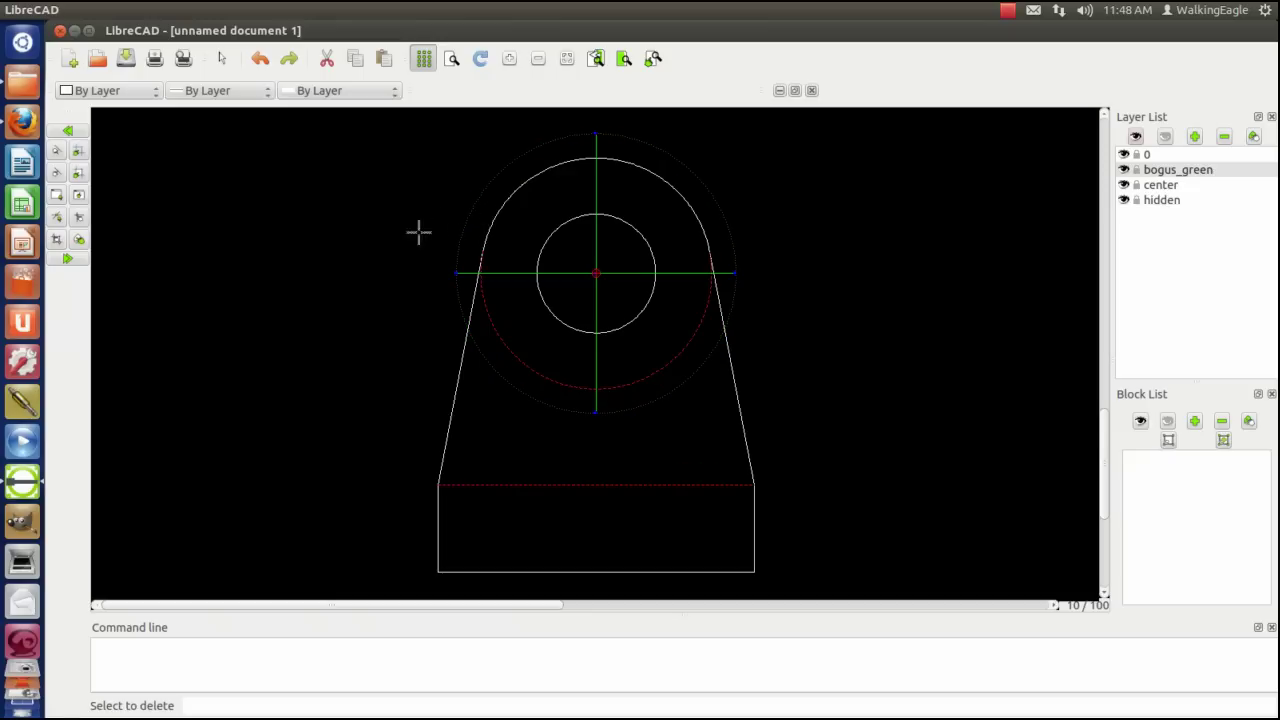
click(77, 261)
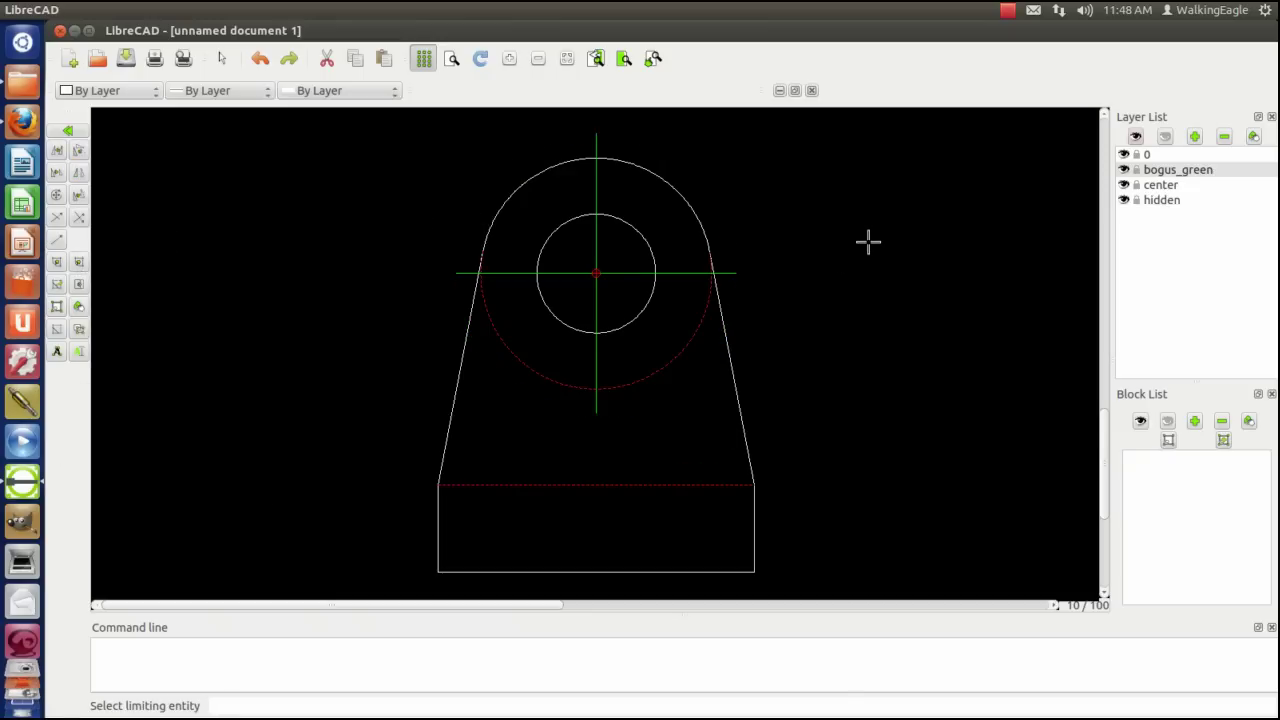
Move the trimmed horizontal and vertical centerlines to the center layer.
click(78, 308)
click(518, 272)
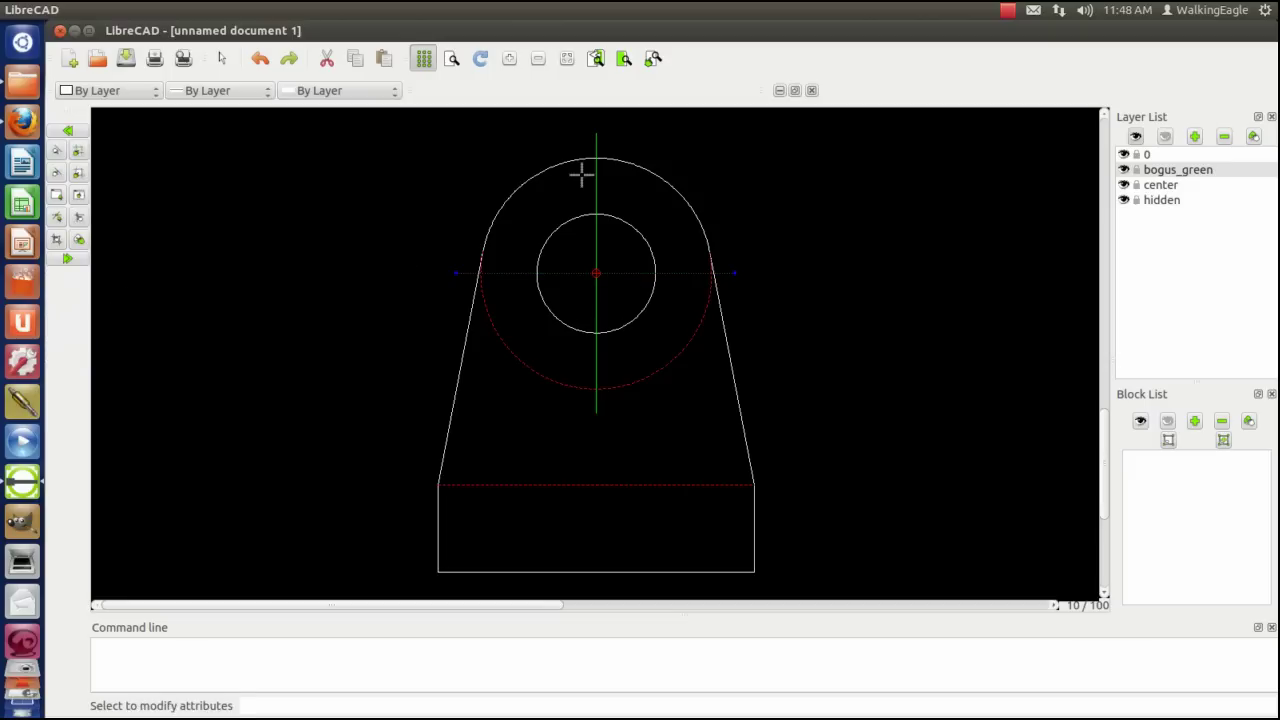
click(596, 184)
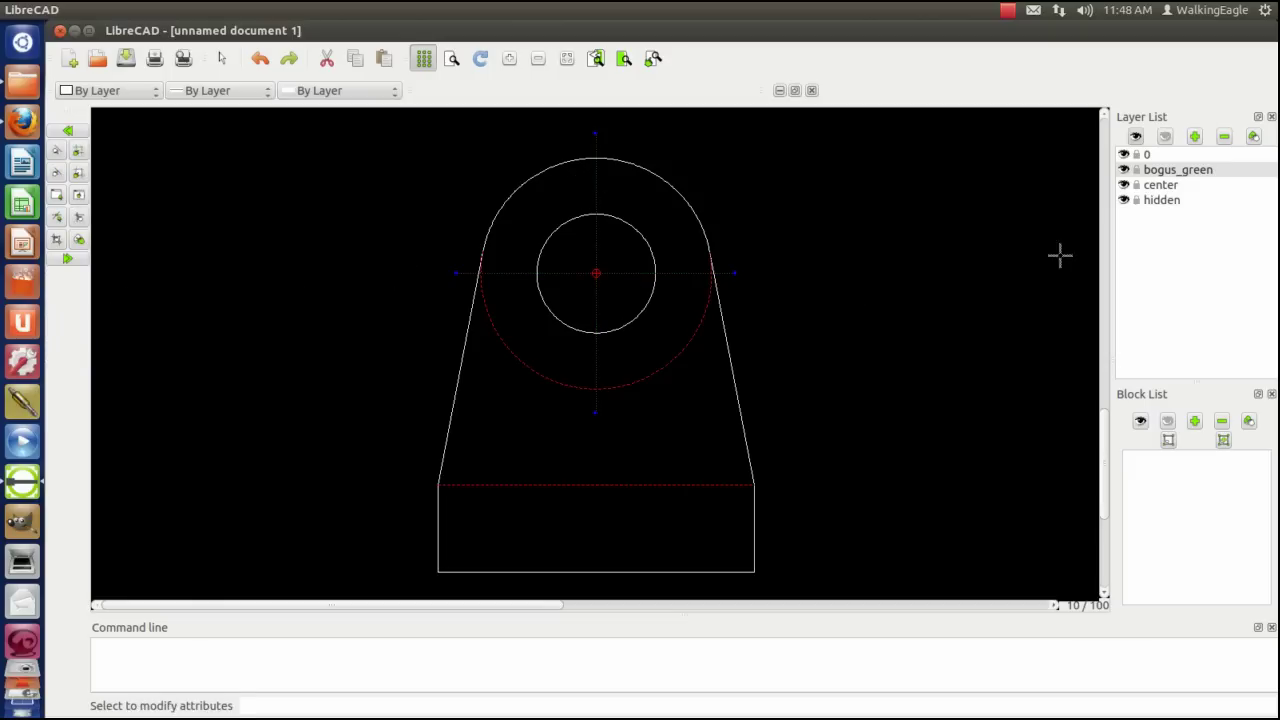
click(67, 259)
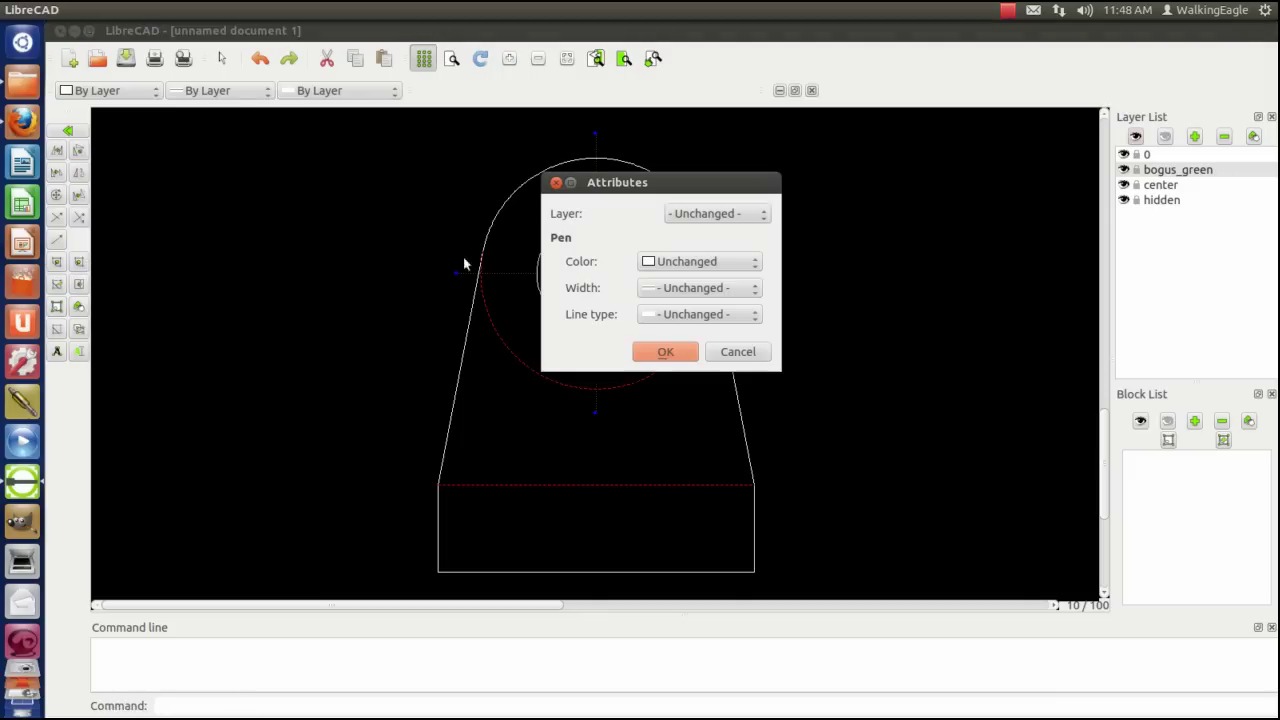
click(765, 220)
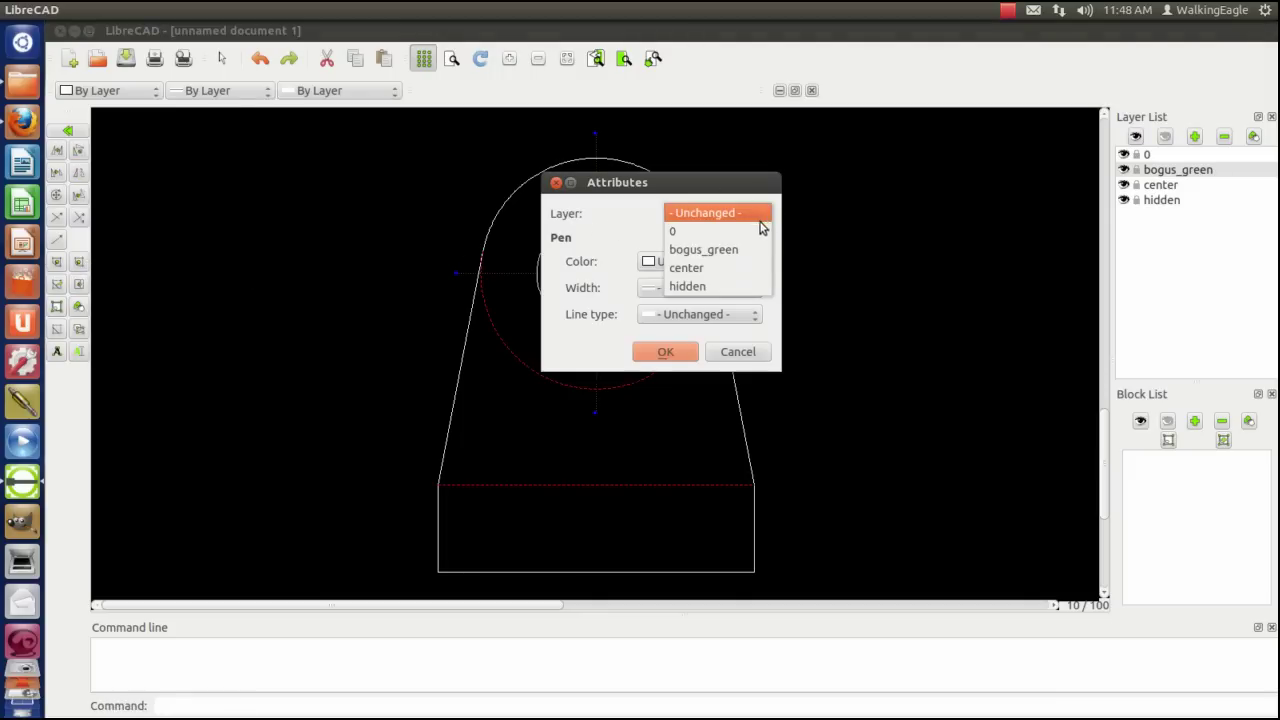
click(703, 266)
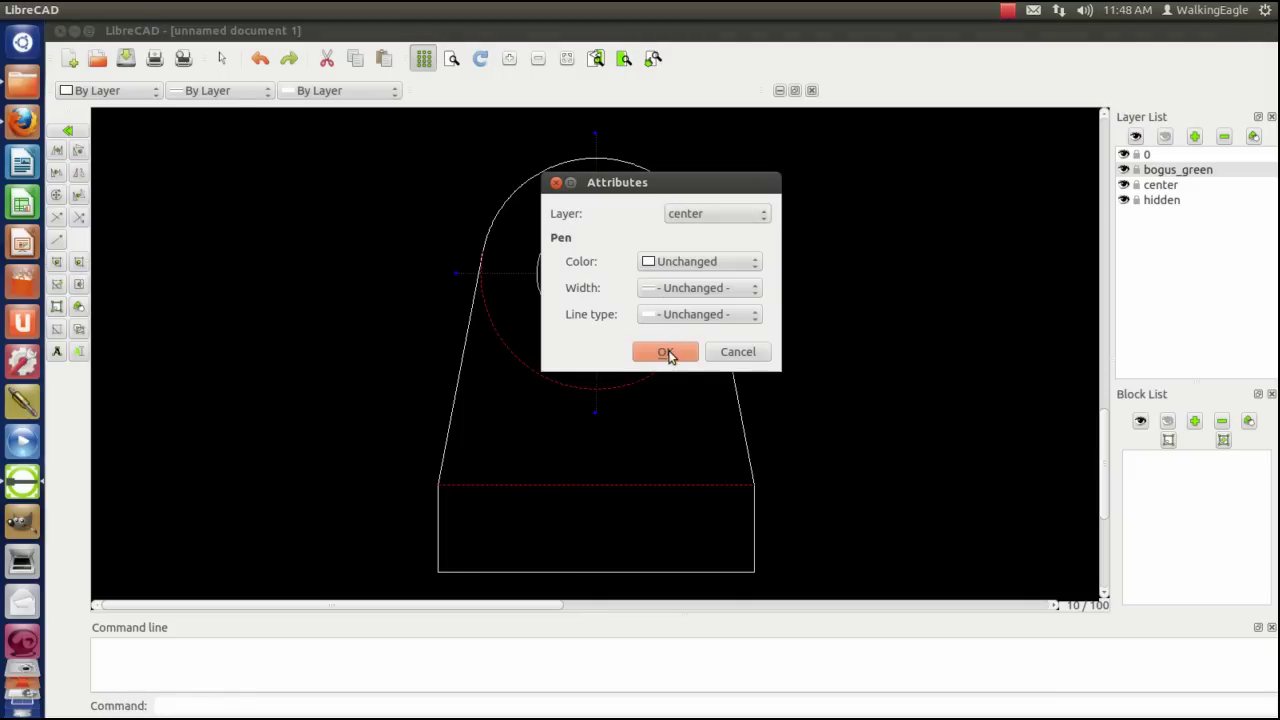
click(666, 353)
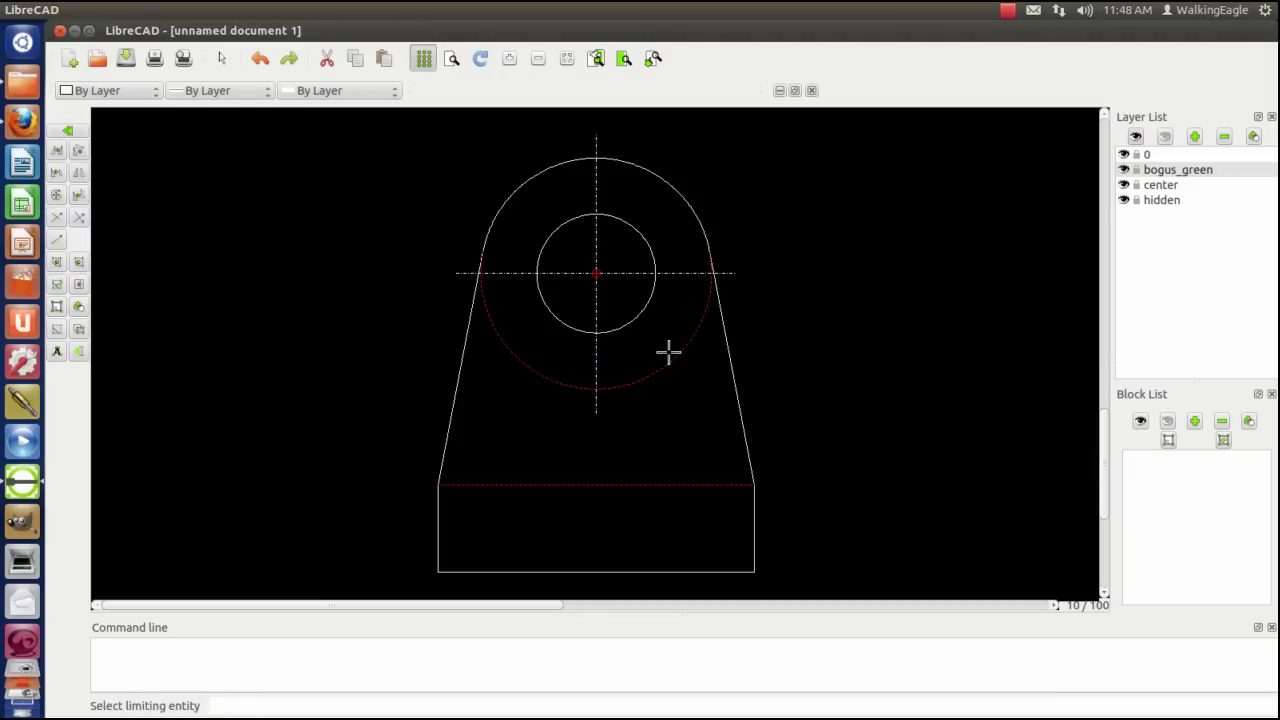
Set the center layer's default pen color to Red.
click(1161, 186)
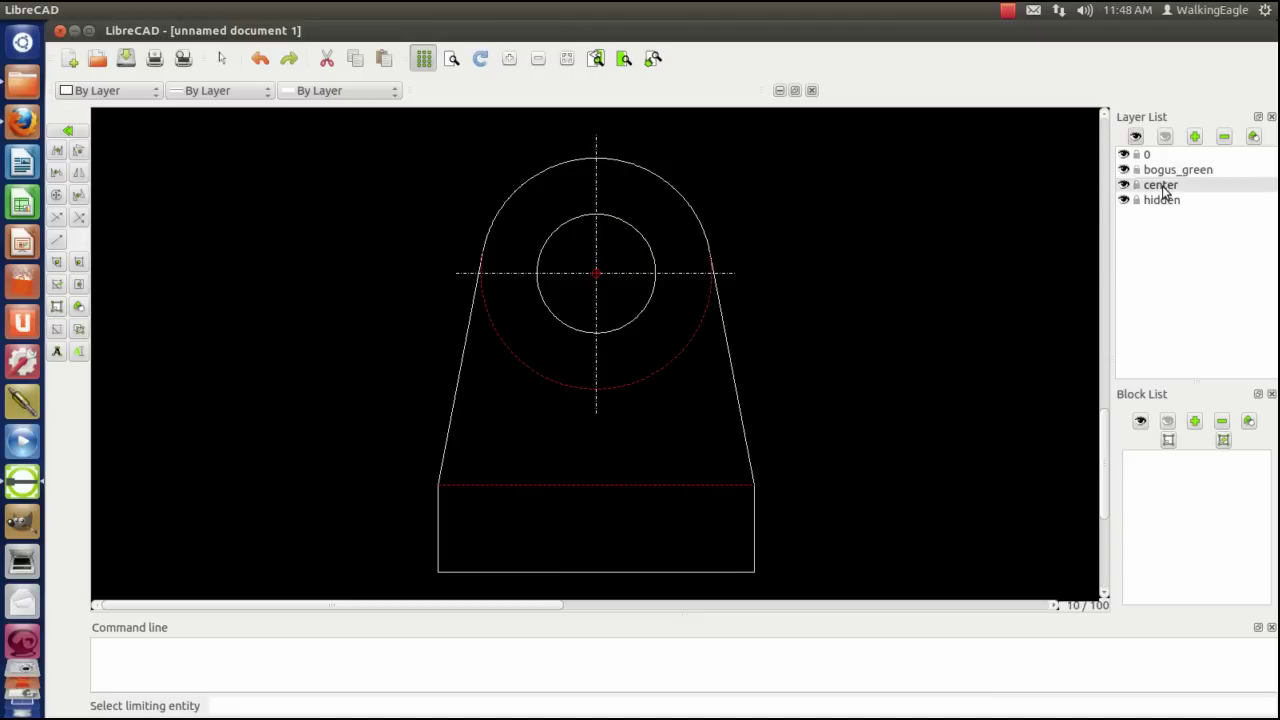
click(1254, 137)
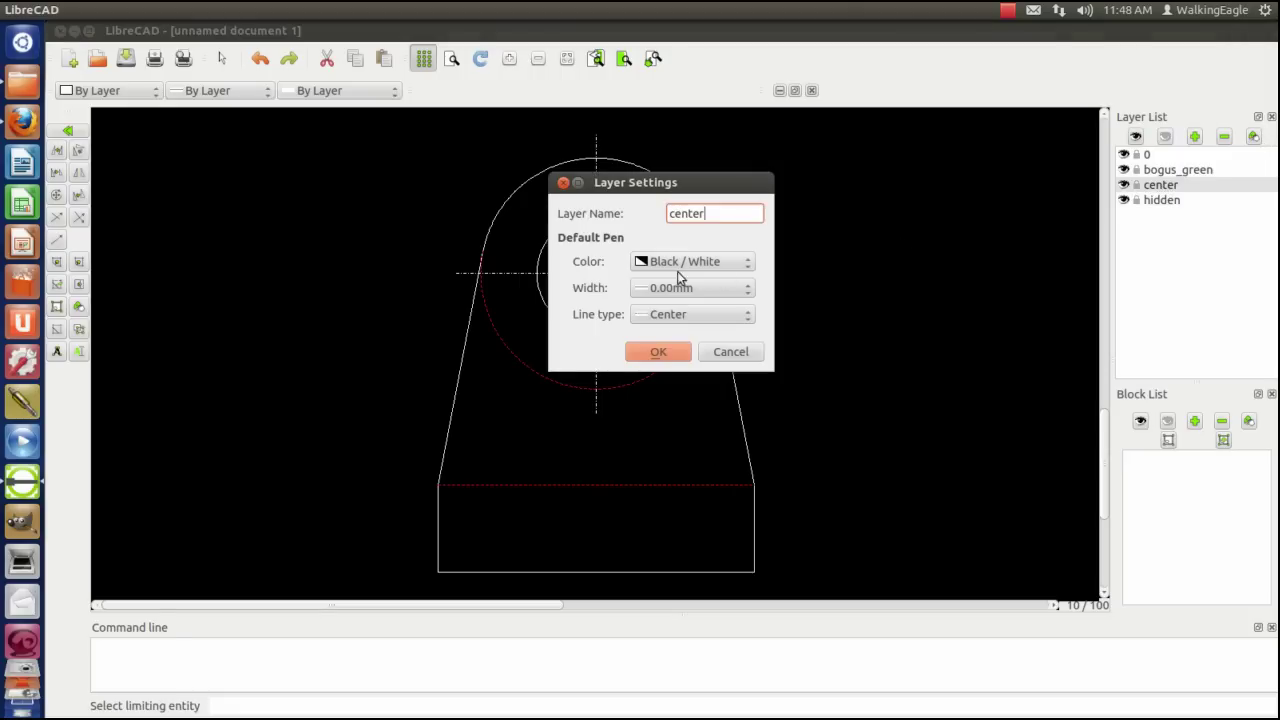
click(753, 266)
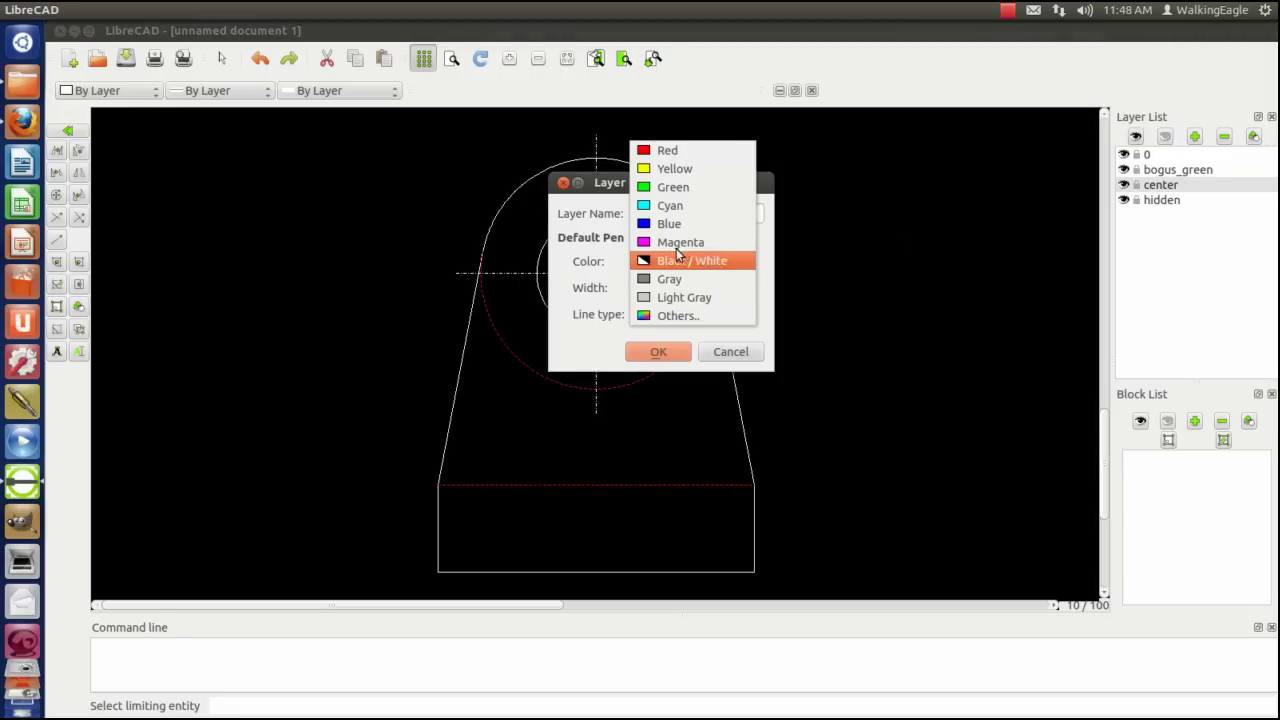
click(682, 155)
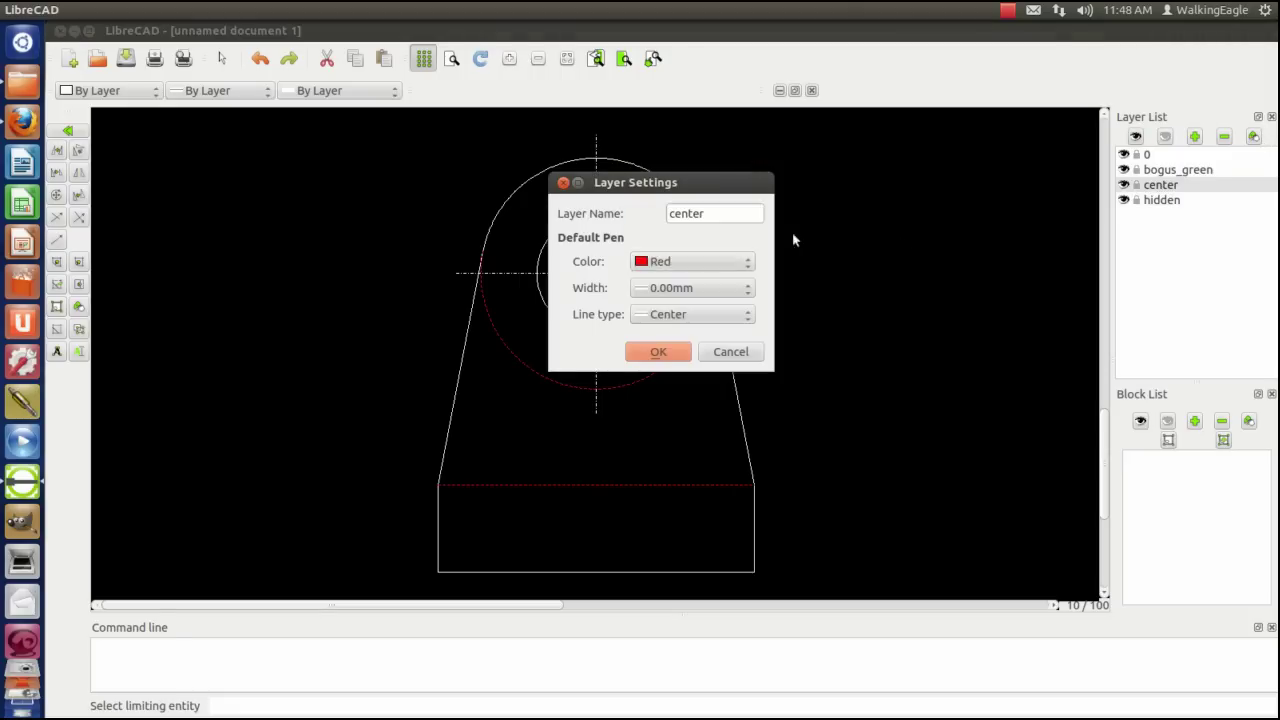
click(634, 356)
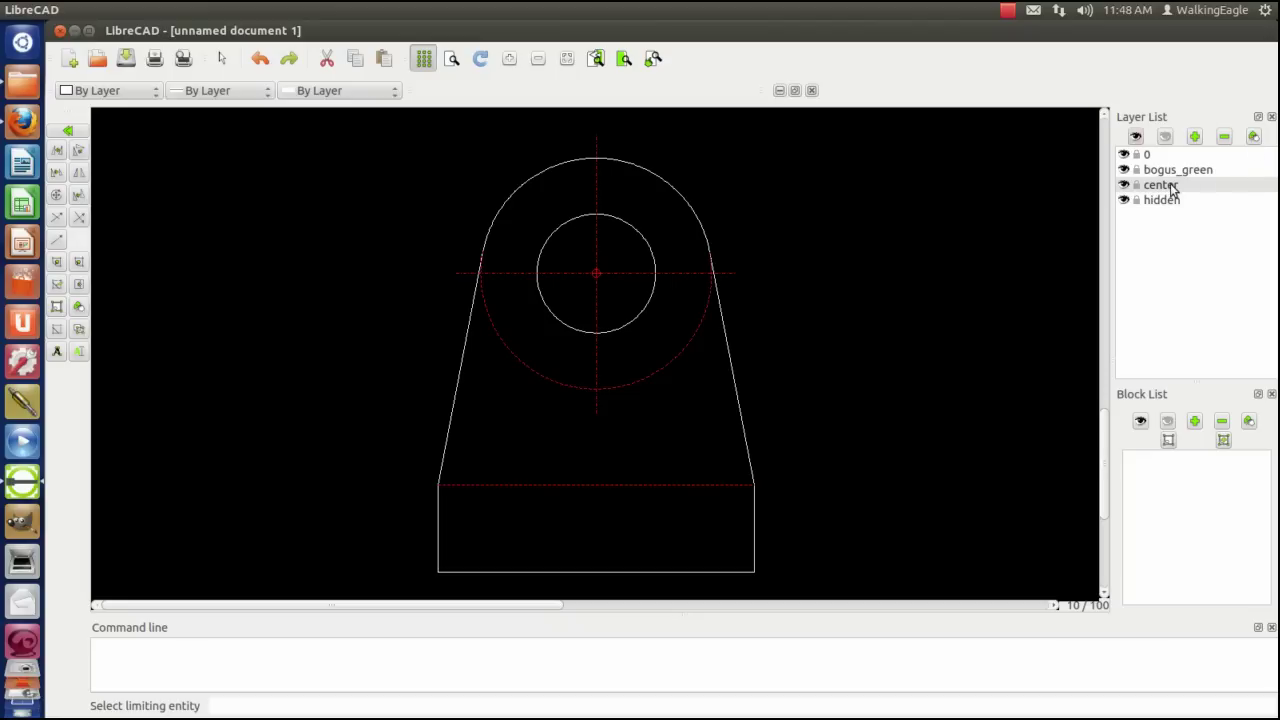
Set the center layer's default line width to 0.13mm (ISO).
click(1253, 137)
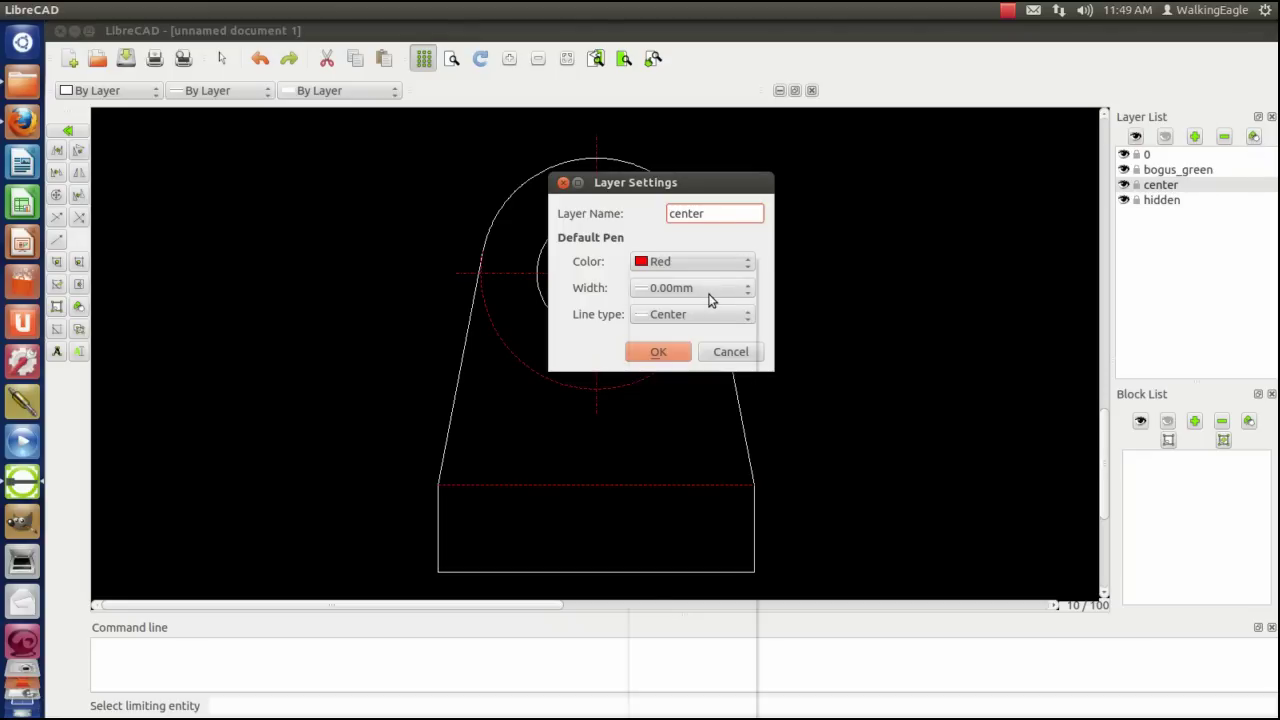
click(710, 288)
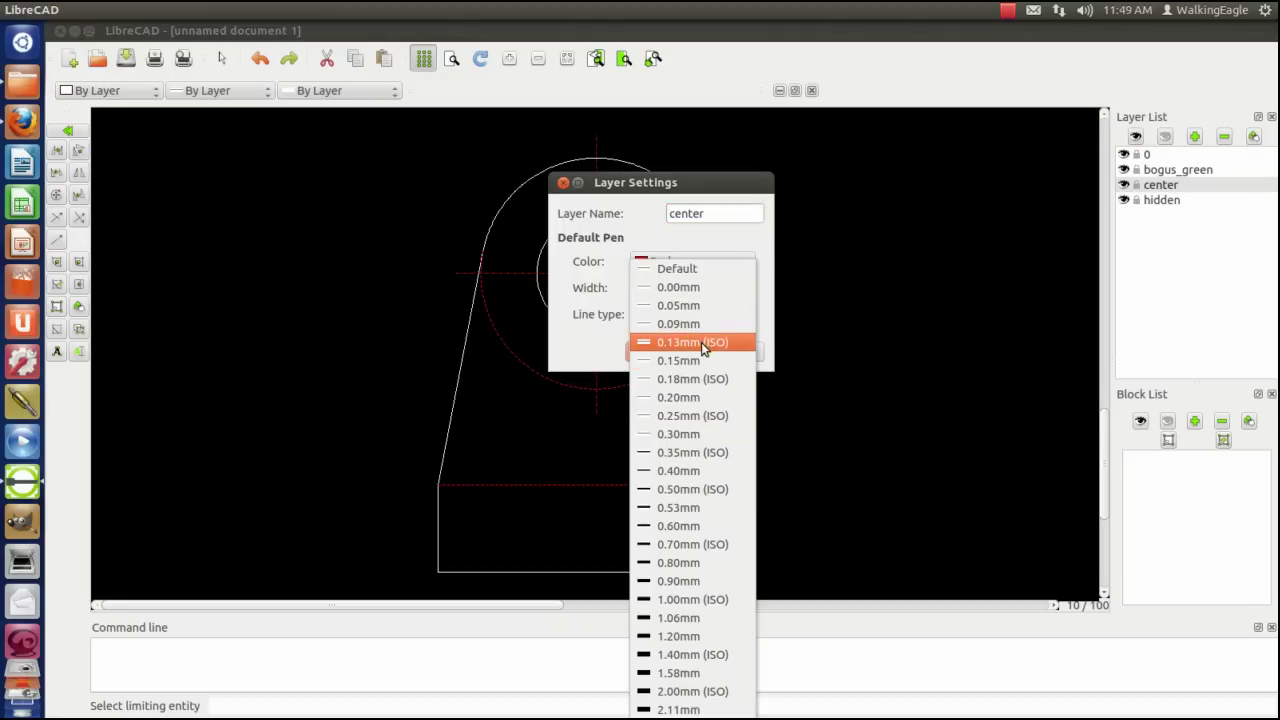
click(703, 343)
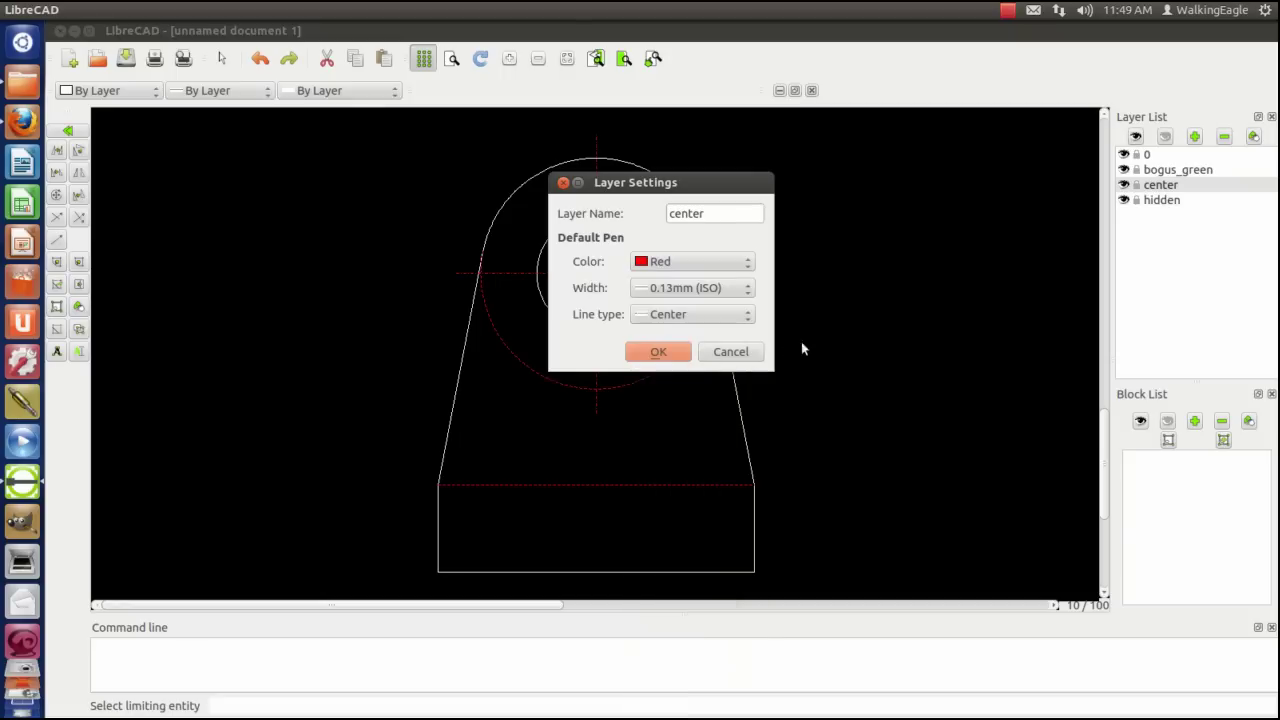
click(657, 352)
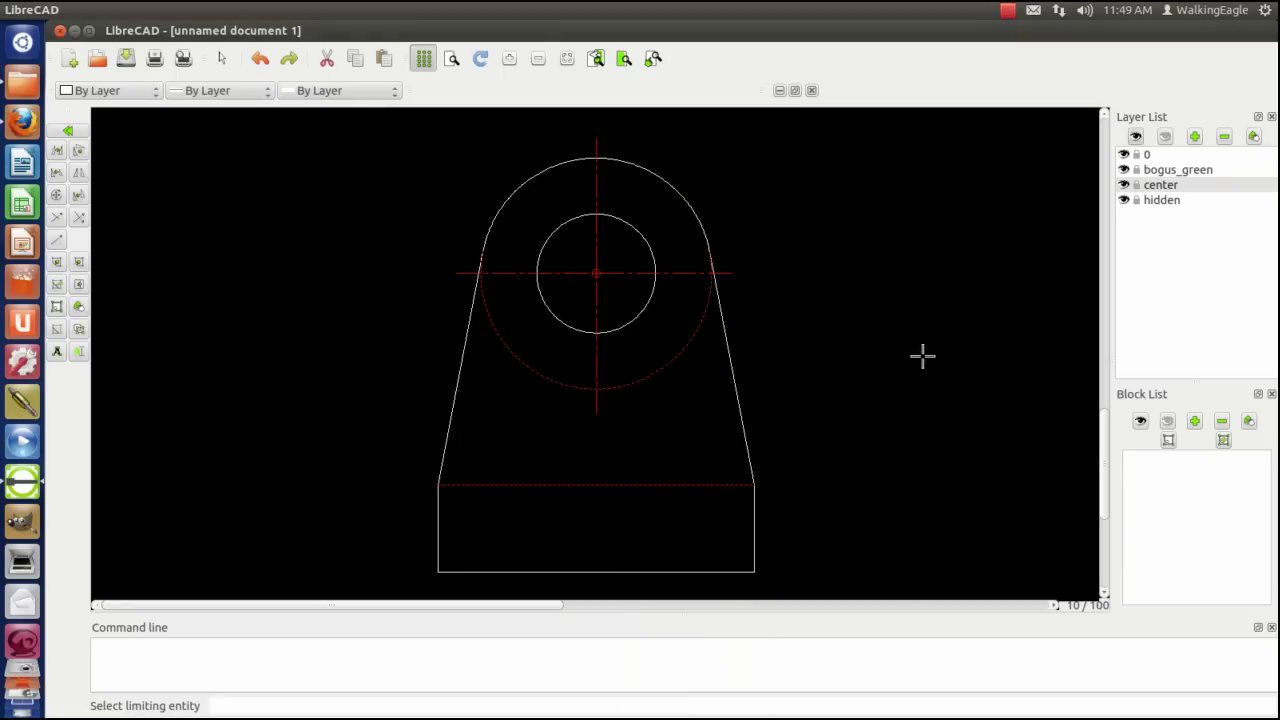
Set the center layer's default line width to 0.18mm (ISO).
click(1253, 139)
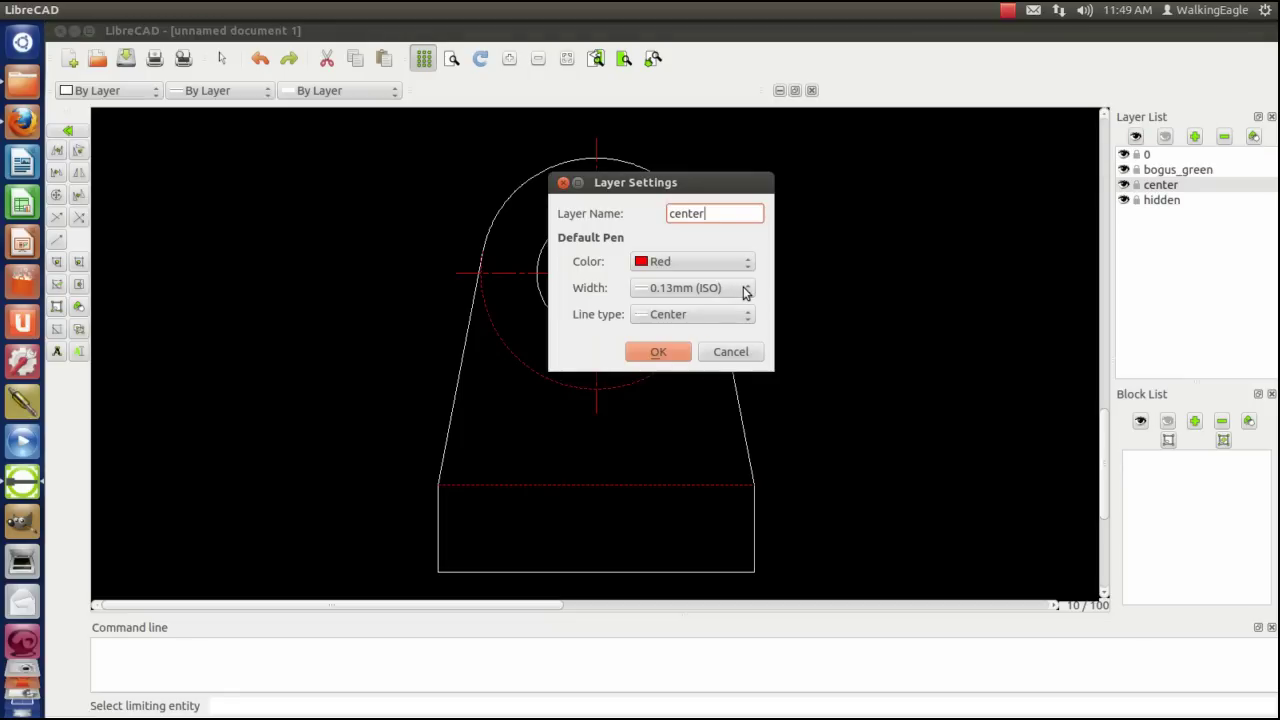
click(745, 290)
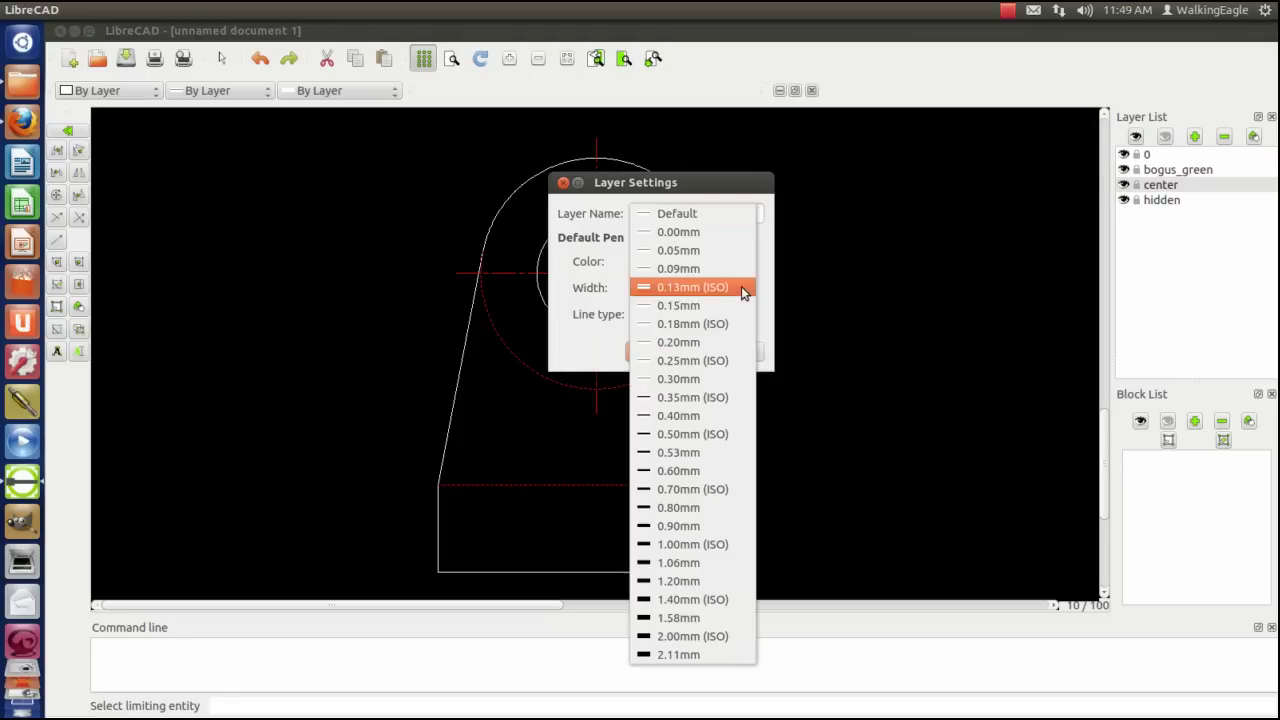
click(685, 324)
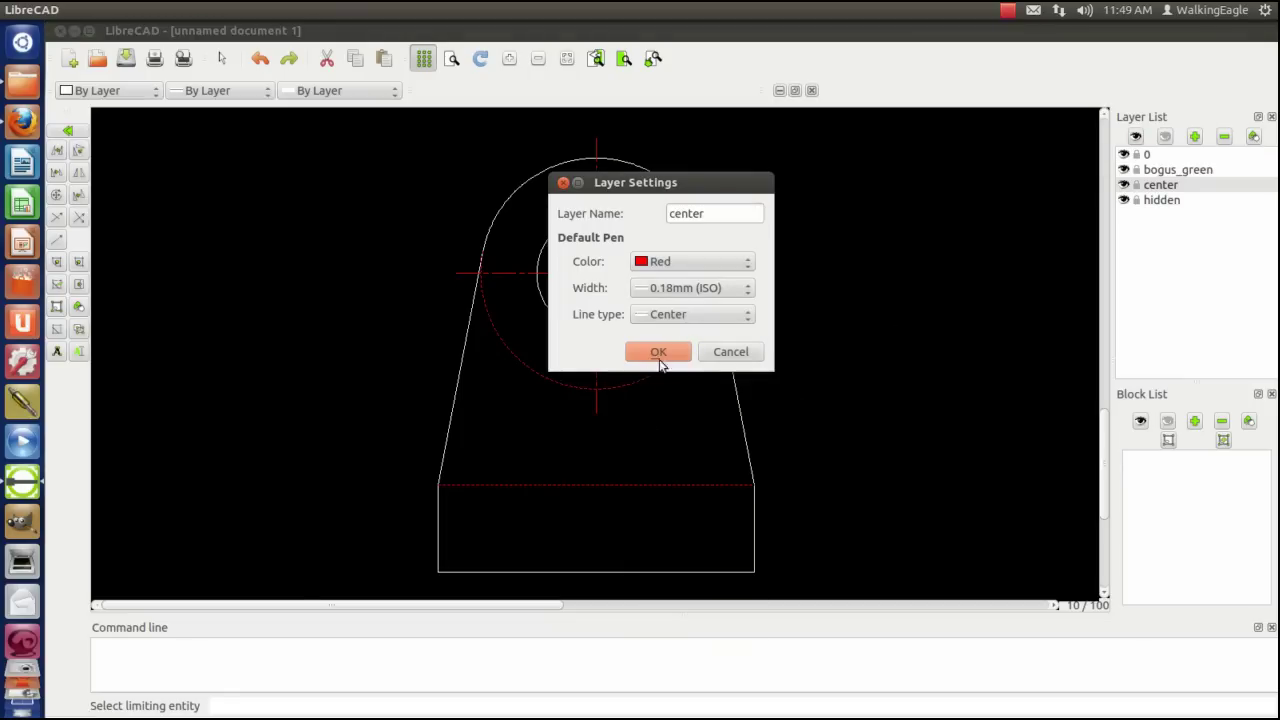
click(659, 355)
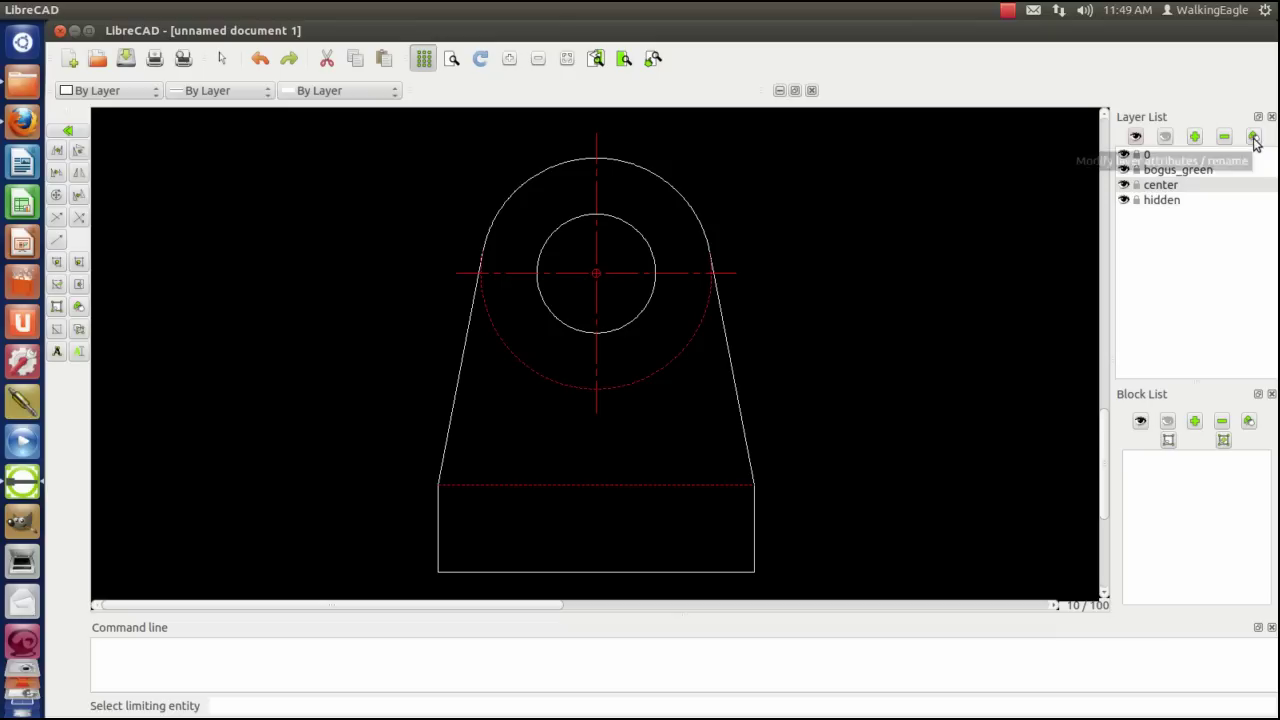
Set the hidden layer's default line width to 0.18mm (ISO).
click(1158, 203)
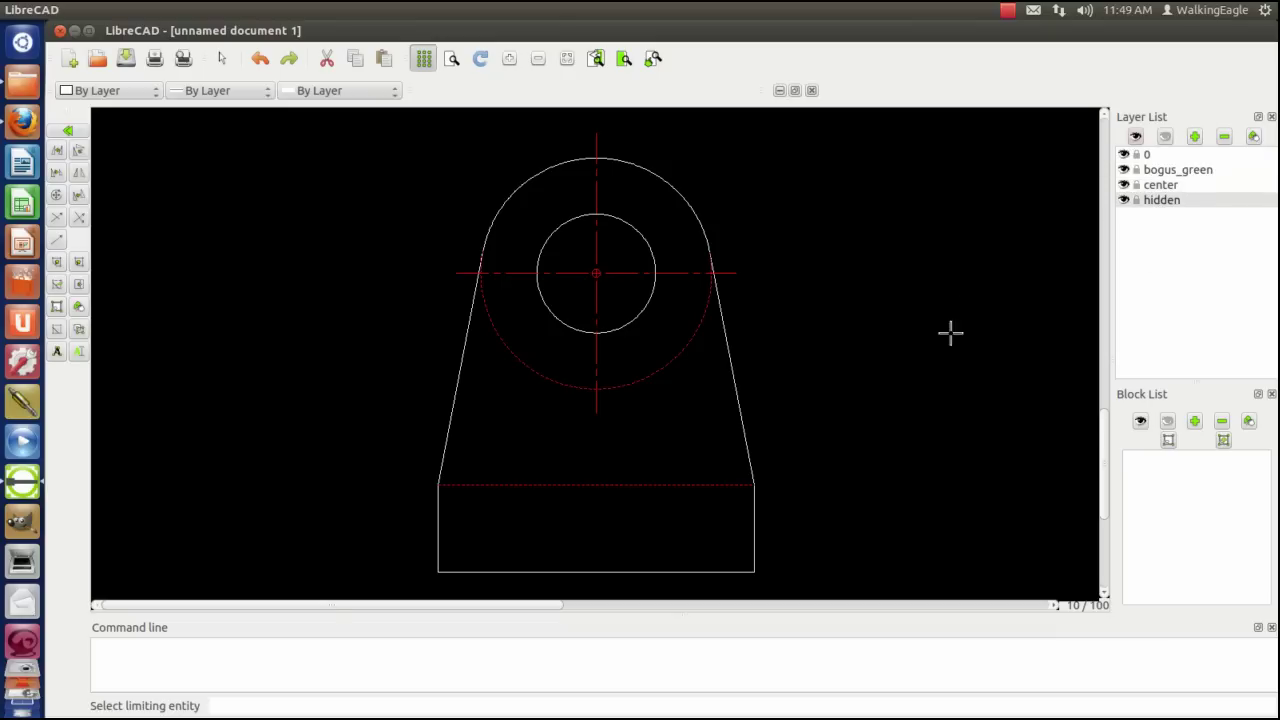
click(1254, 136)
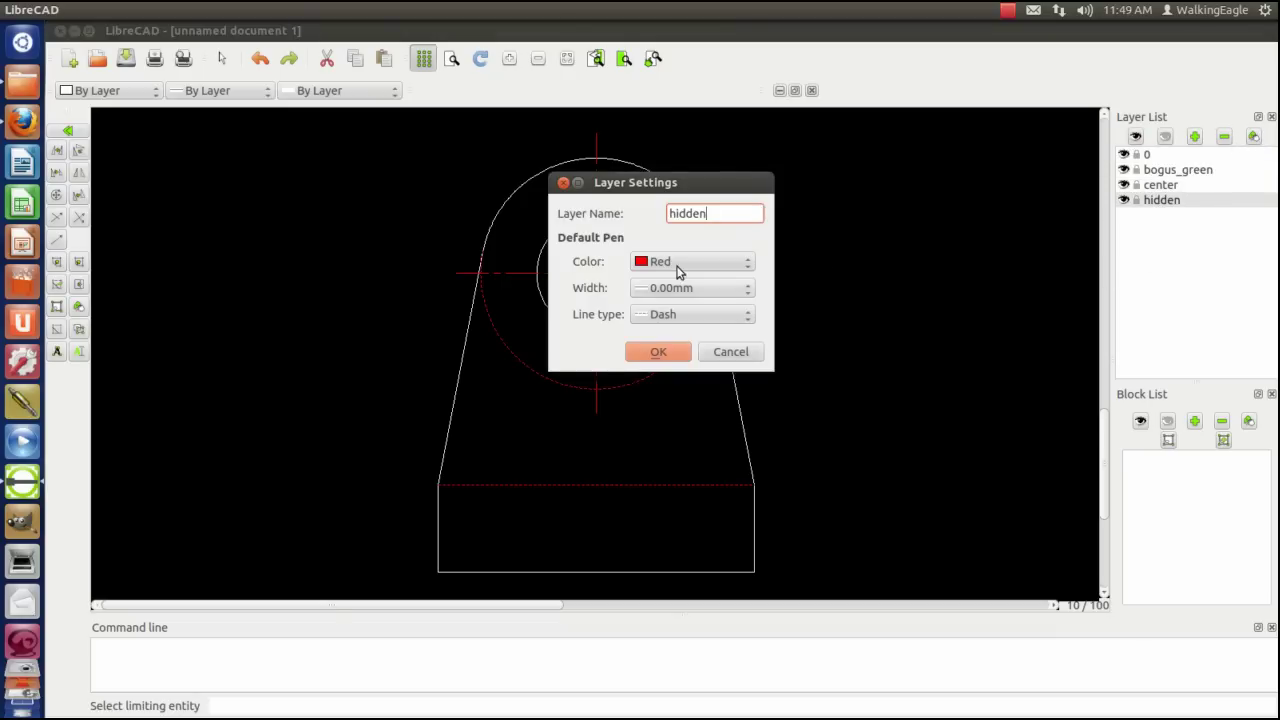
click(748, 290)
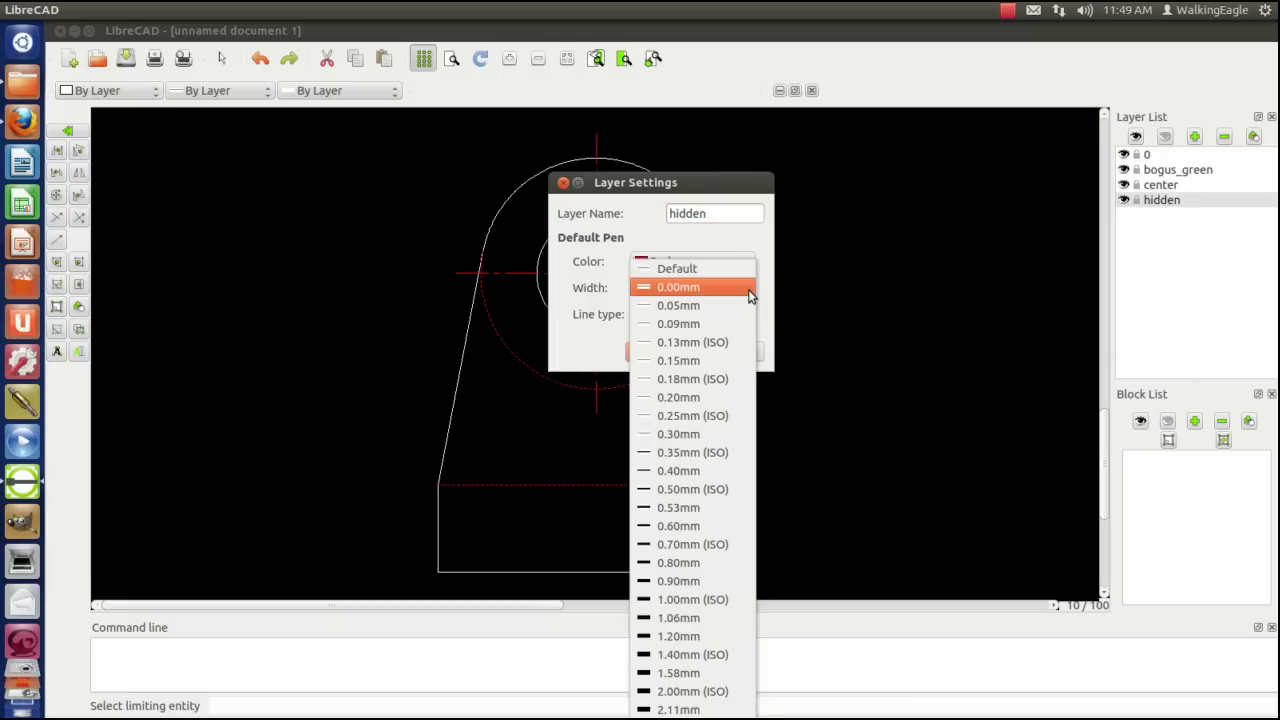
click(715, 379)
click(659, 353)
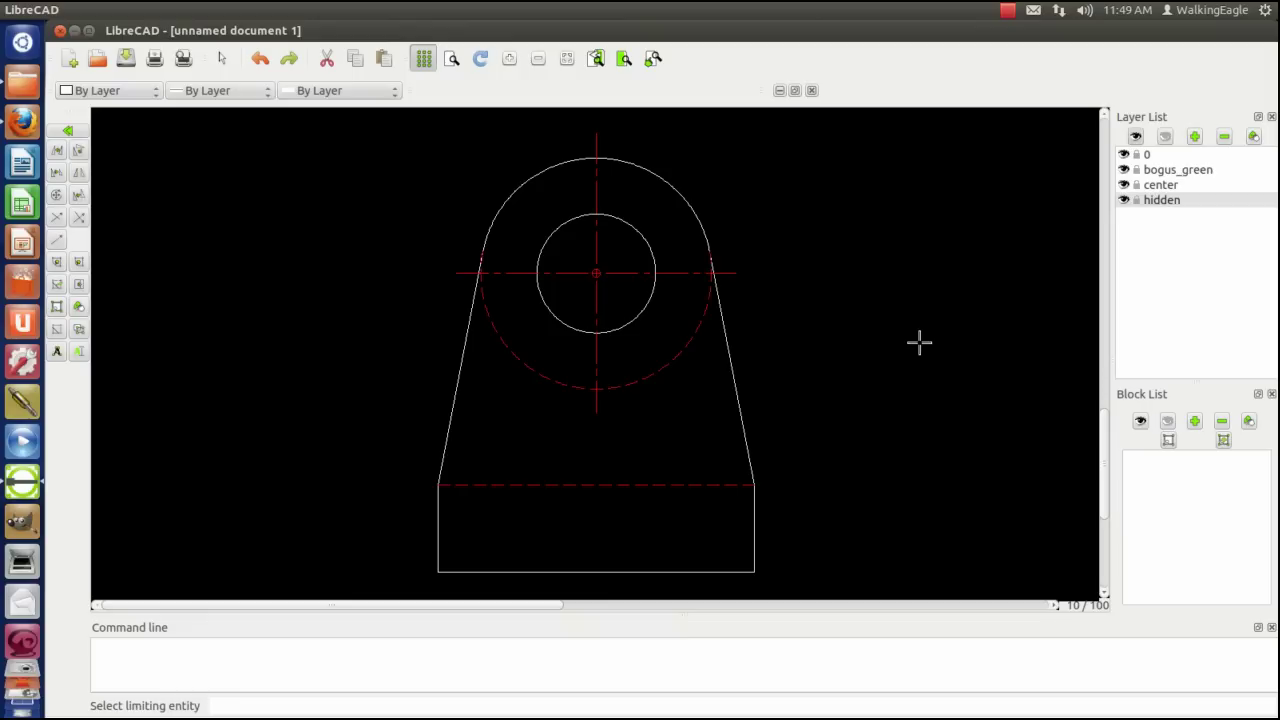
Save the drawing in the home folder as part2 in Drawing Exchange DXF 2000 format.
click(124, 59)
click(123, 60)
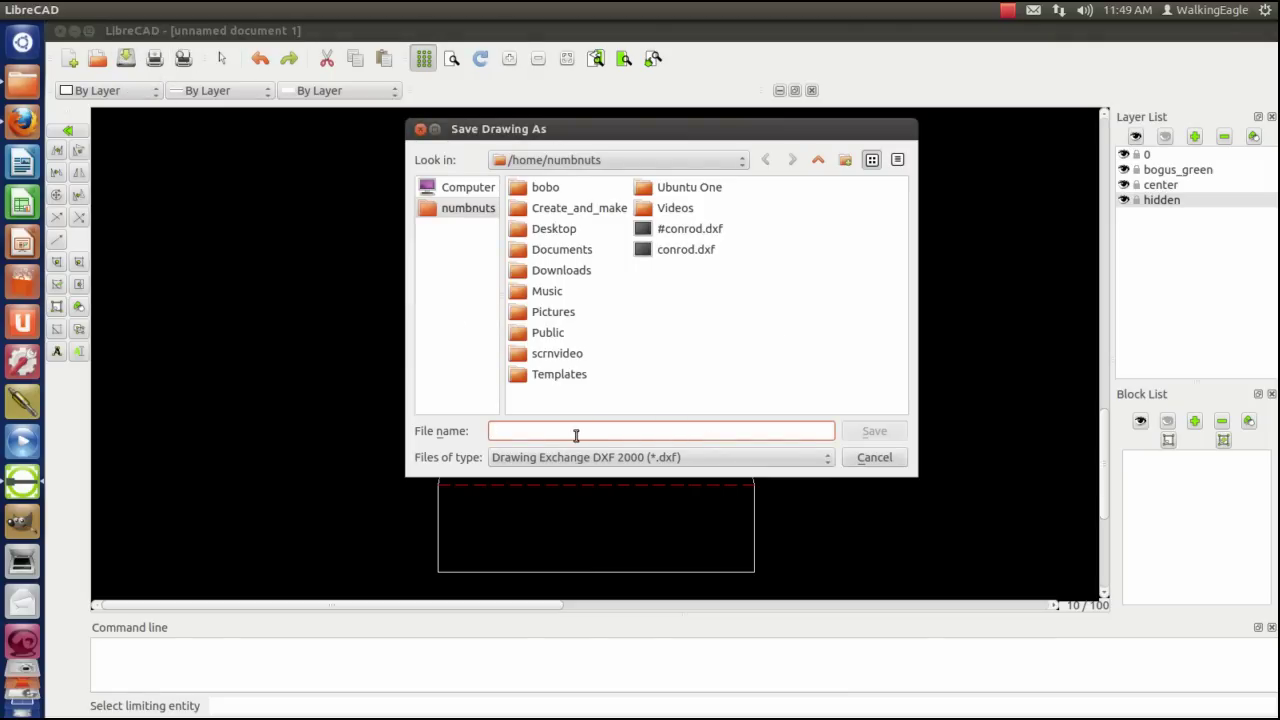
text(part2)
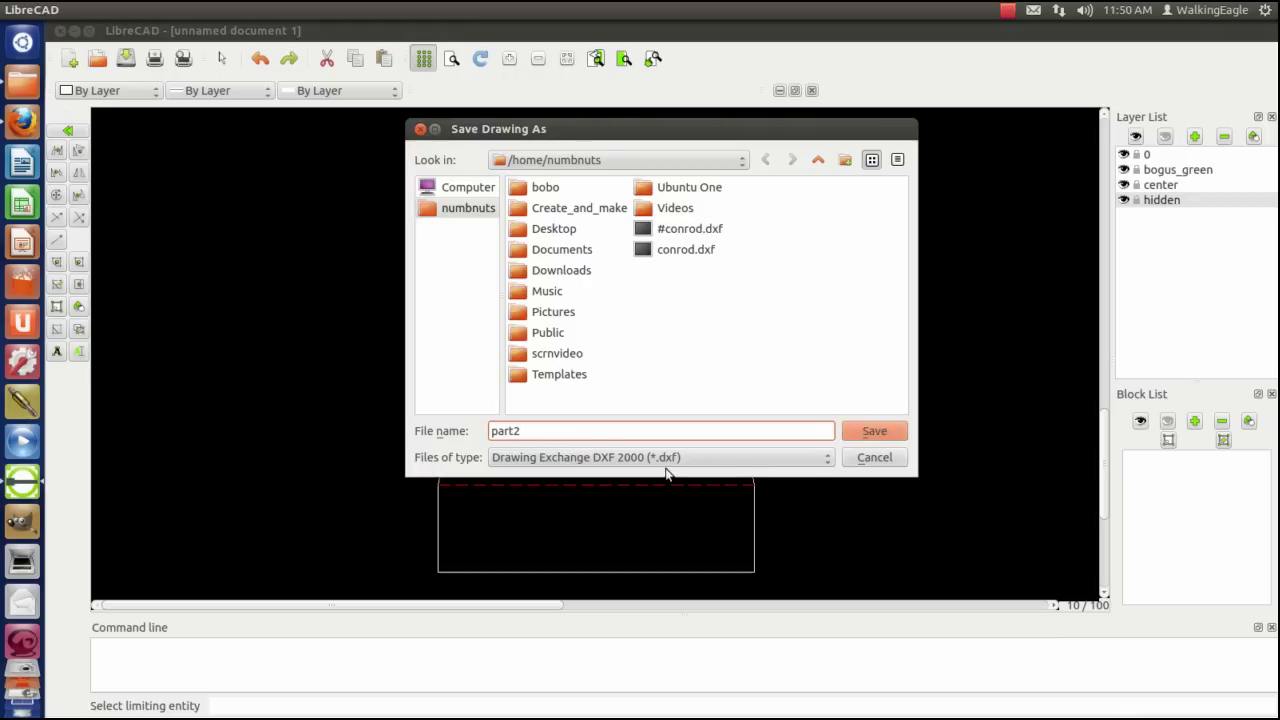
click(866, 431)
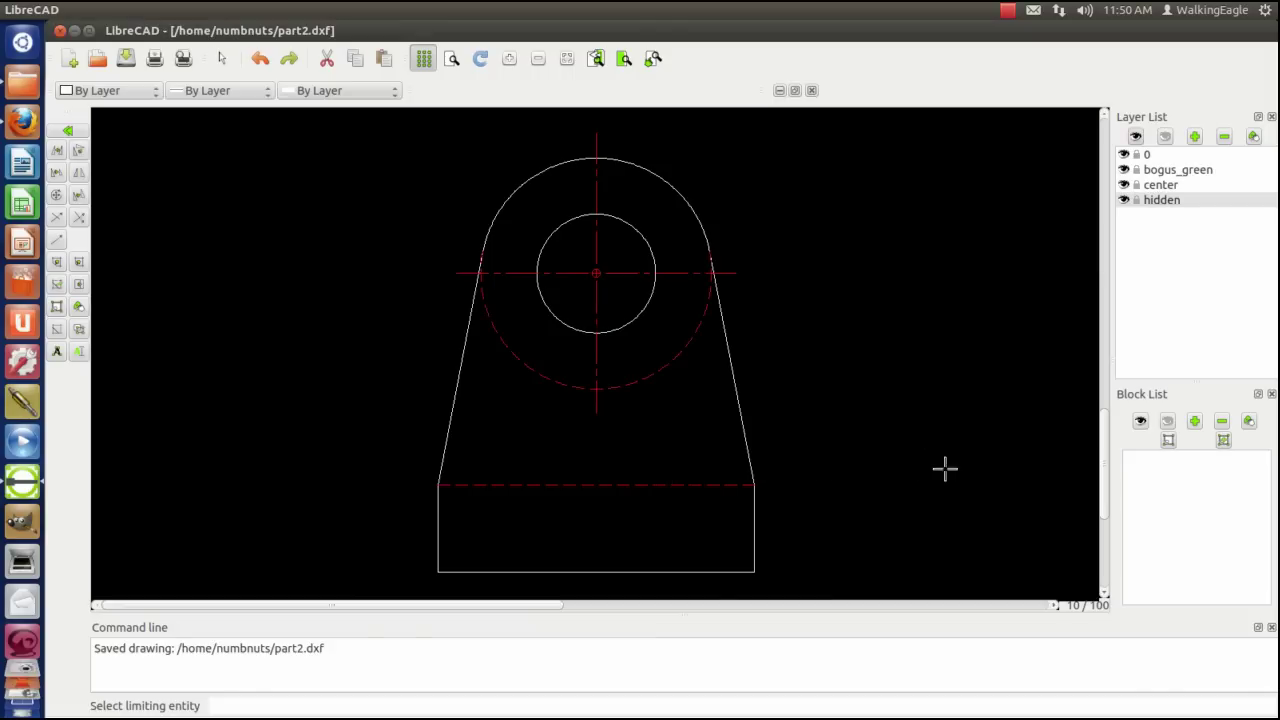